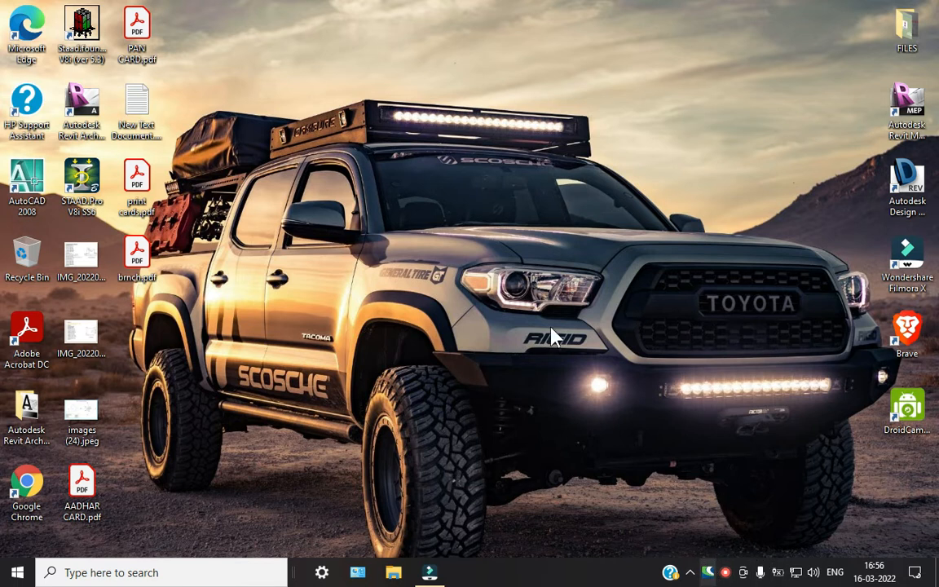
pyautogui.rightClick(475, 172)
pyautogui.click(509, 214)
pyautogui.rightClick(437, 145)
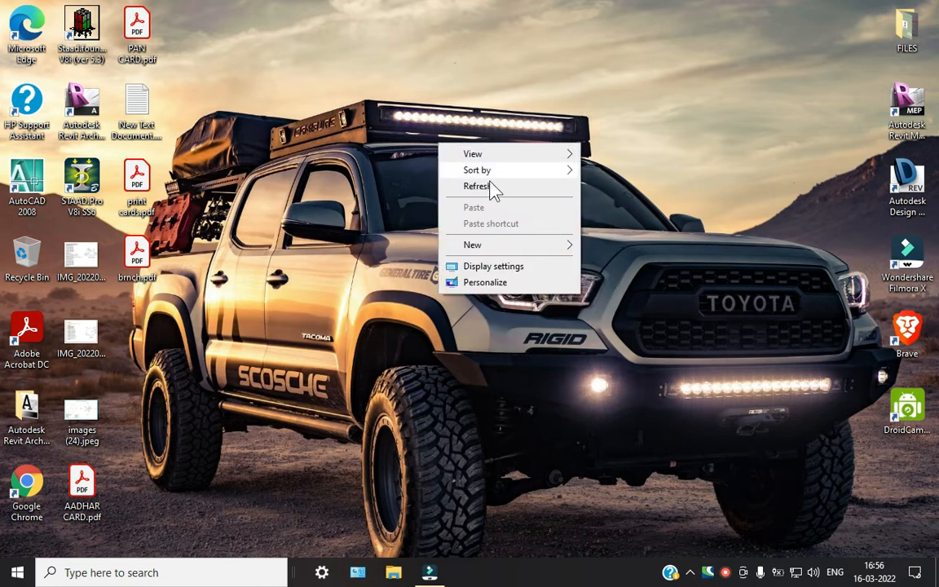
pyautogui.click(493, 188)
pyautogui.rightClick(397, 73)
pyautogui.click(424, 116)
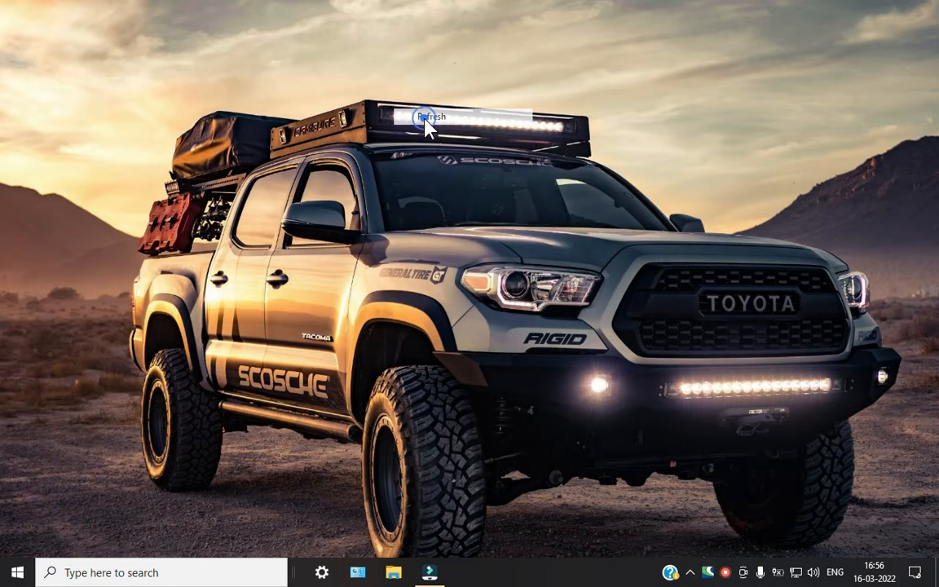
pyautogui.rightClick(342, 25)
pyautogui.click(390, 68)
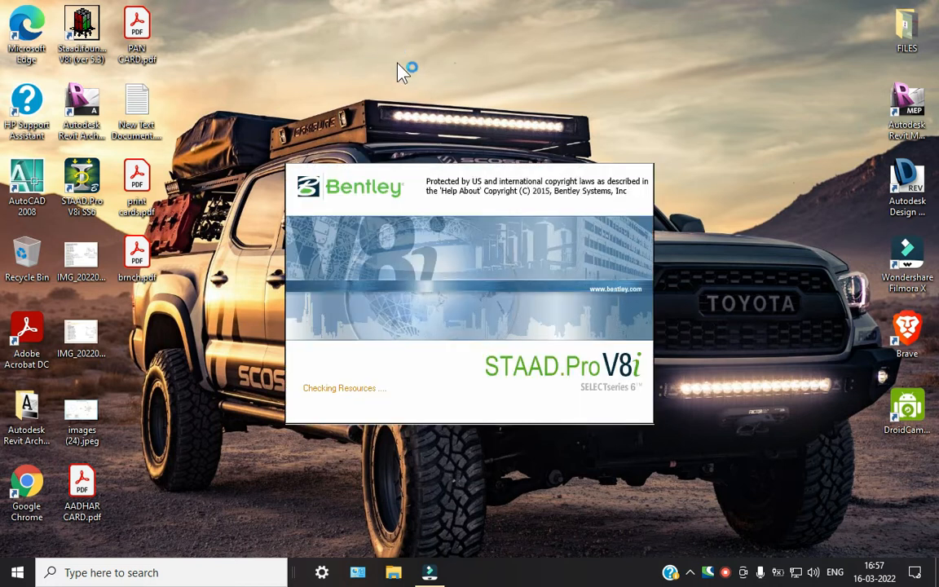
pyautogui.rightClick(384, 51)
pyautogui.click(413, 93)
pyautogui.rightClick(286, 47)
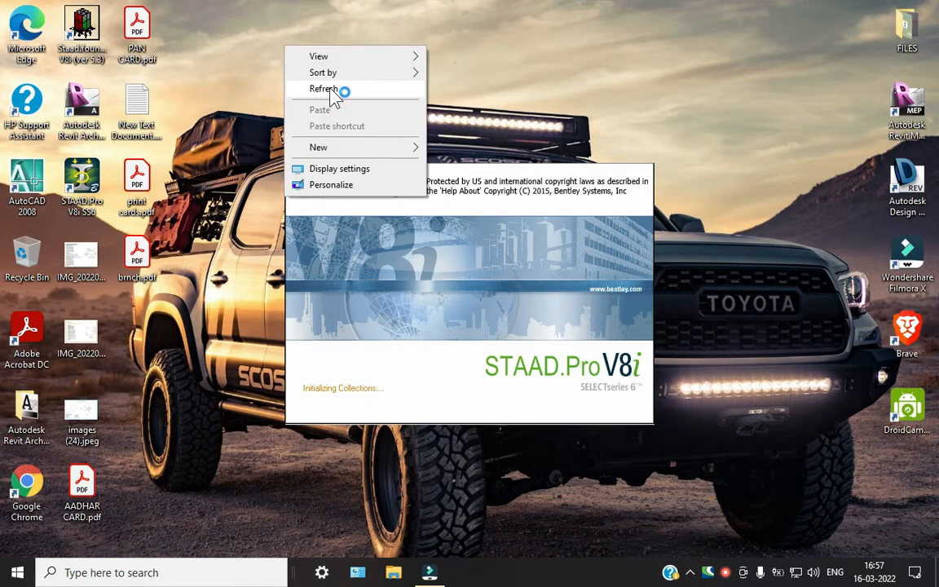
pyautogui.click(341, 88)
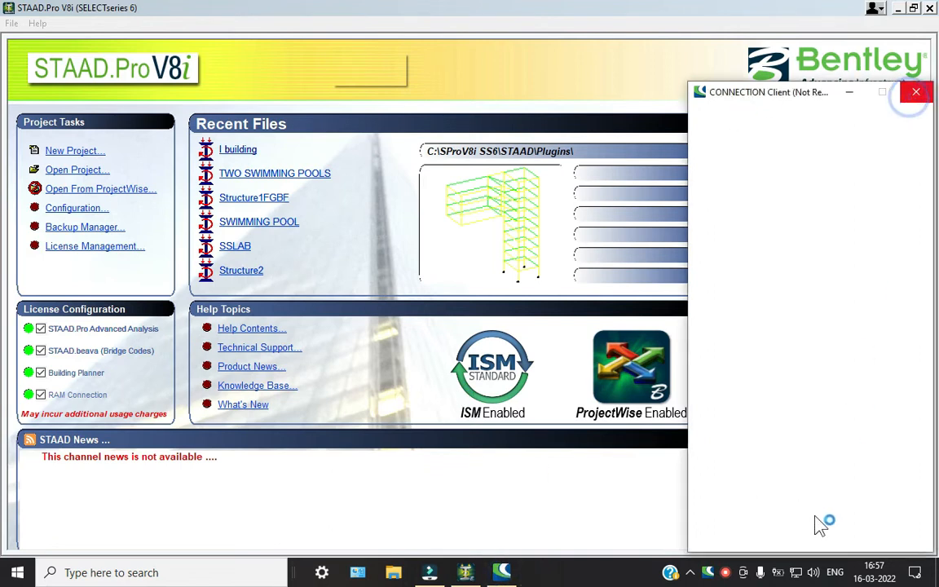
# Step: Bring up the Bentley CONNECTION Client from its background process and minimize its window to clear the STAAD.Pro start page
pyautogui.click(708, 575)
pyautogui.rightClick(707, 573)
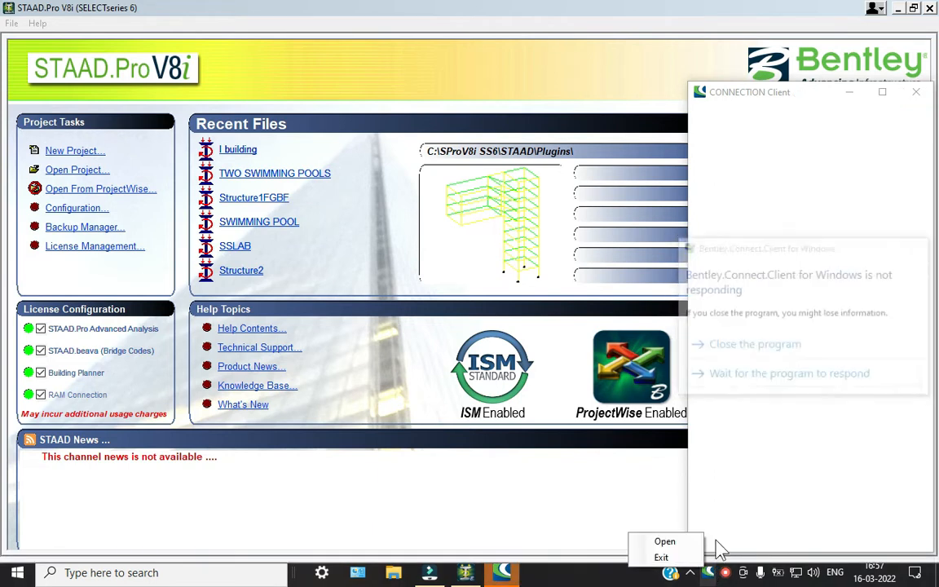
pyautogui.click(688, 541)
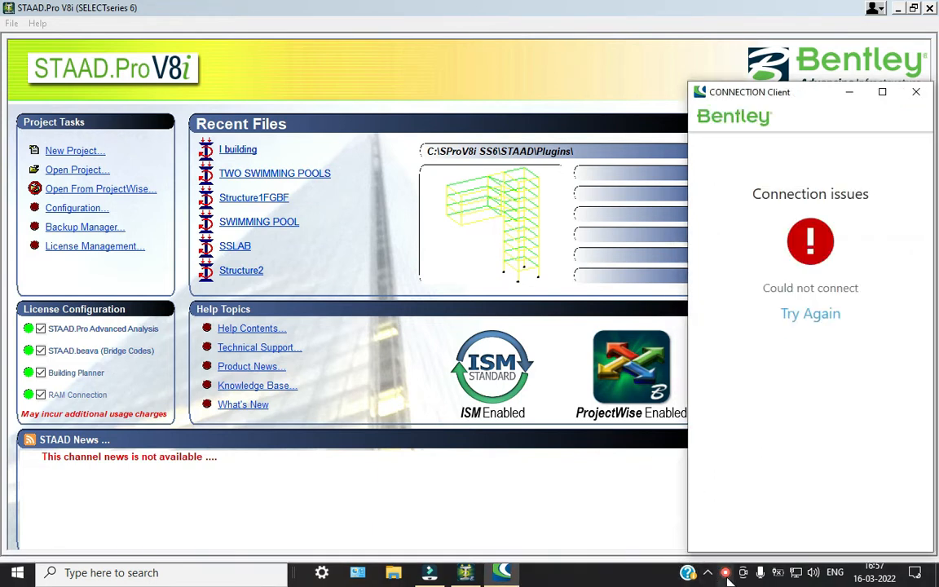
pyautogui.click(708, 573)
pyautogui.rightClick(693, 513)
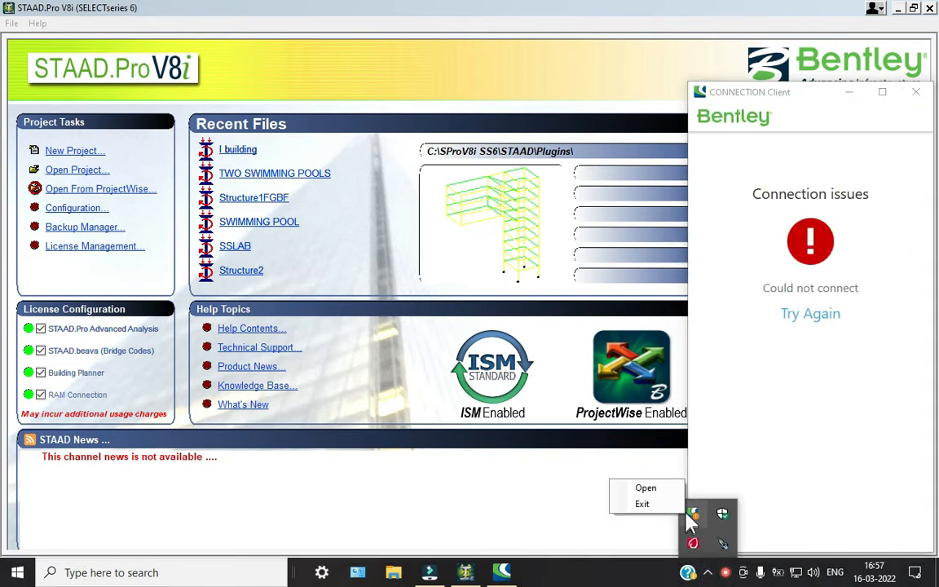
pyautogui.click(652, 488)
pyautogui.click(847, 90)
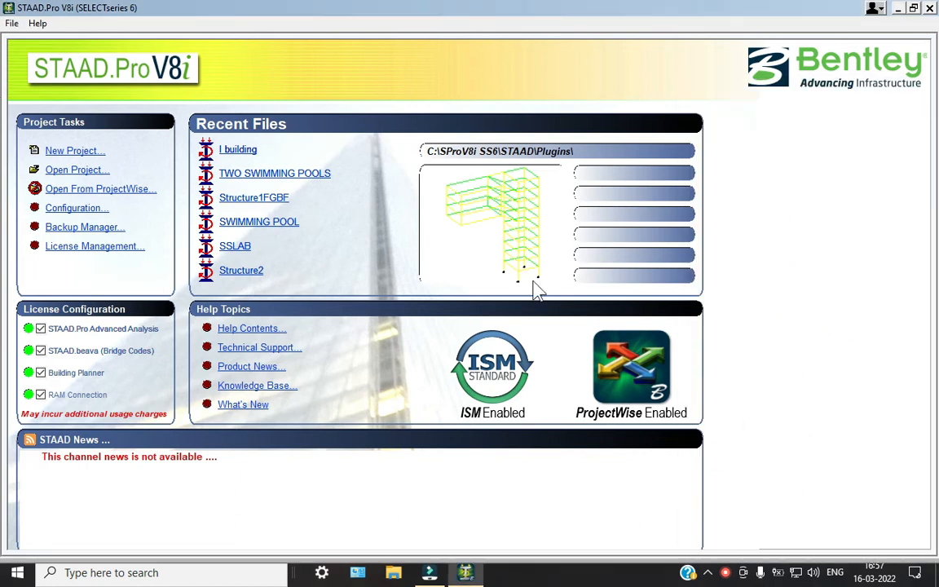
# Step: Create a new Space model named "slanted column" and finish the setup with Add Beam as the starting mode
pyautogui.click(84, 151)
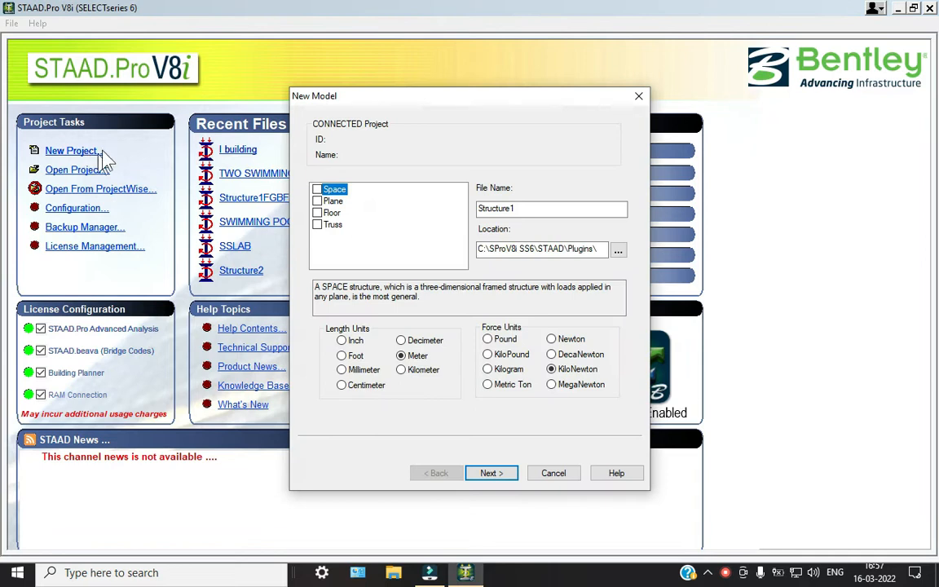
pyautogui.click(318, 189)
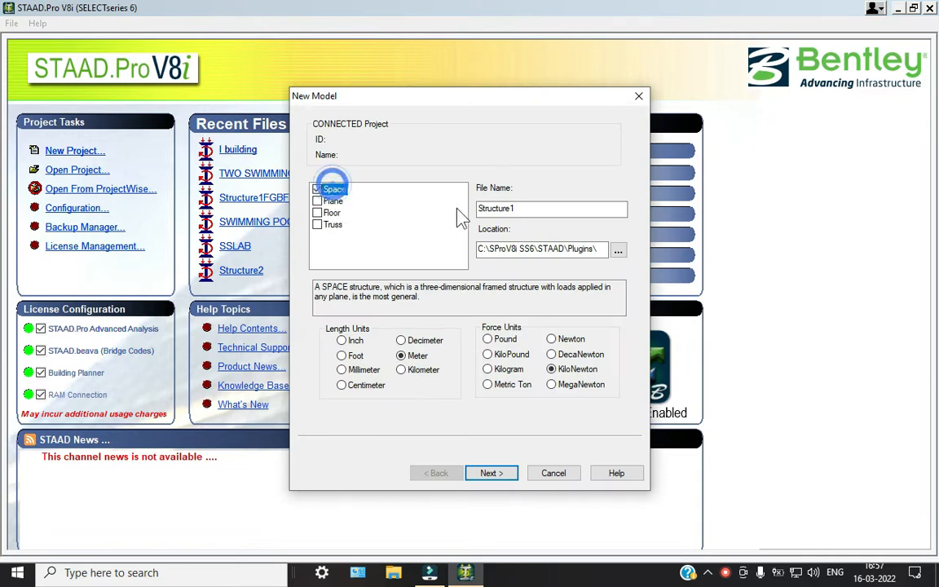
pyautogui.doubleClick(528, 209)
pyautogui.write('s')
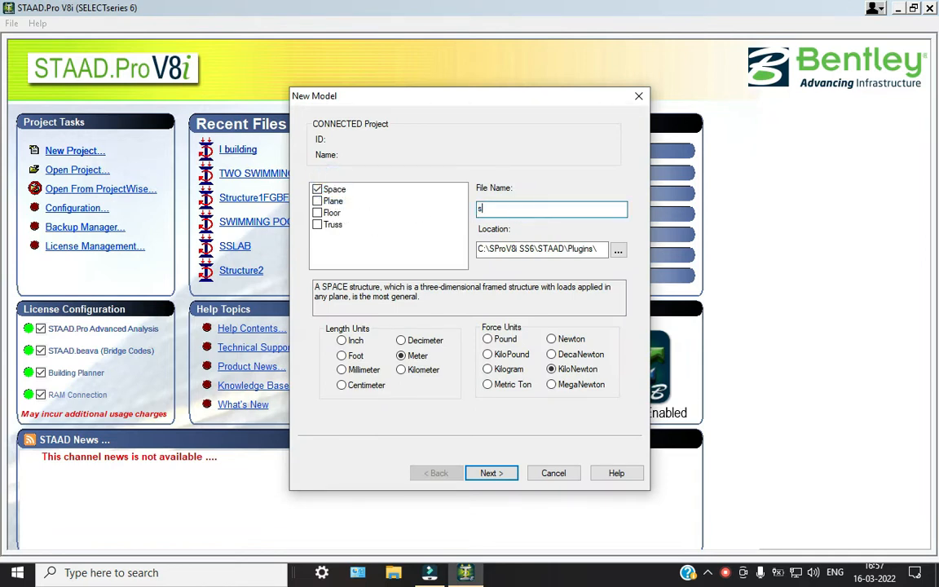
pyautogui.write('lanted column')
pyautogui.press('Return')
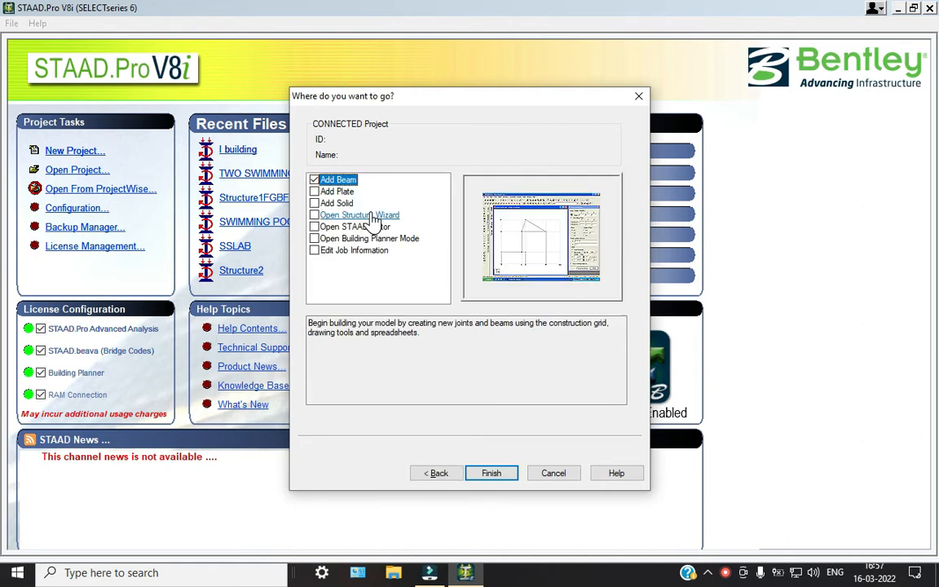
pyautogui.click(494, 477)
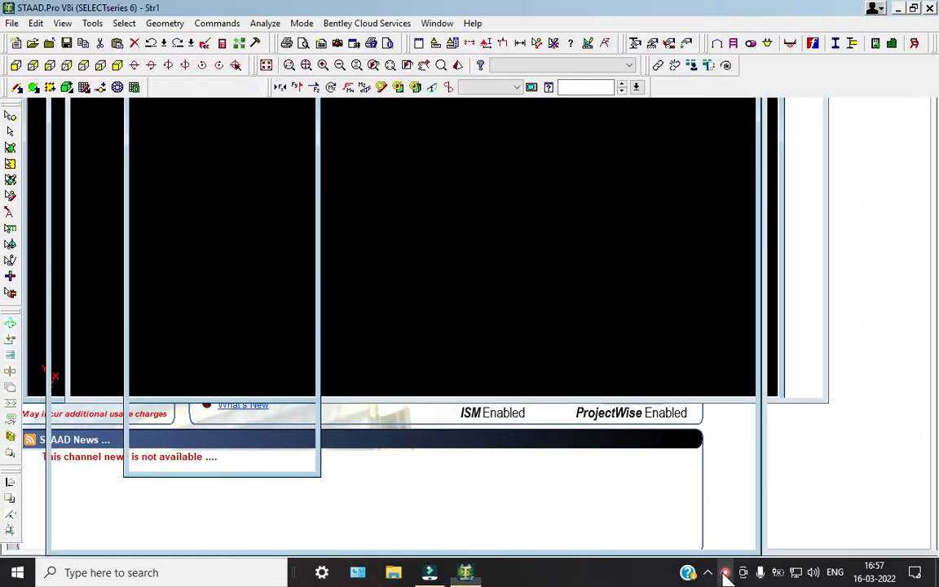
pyautogui.click(725, 572)
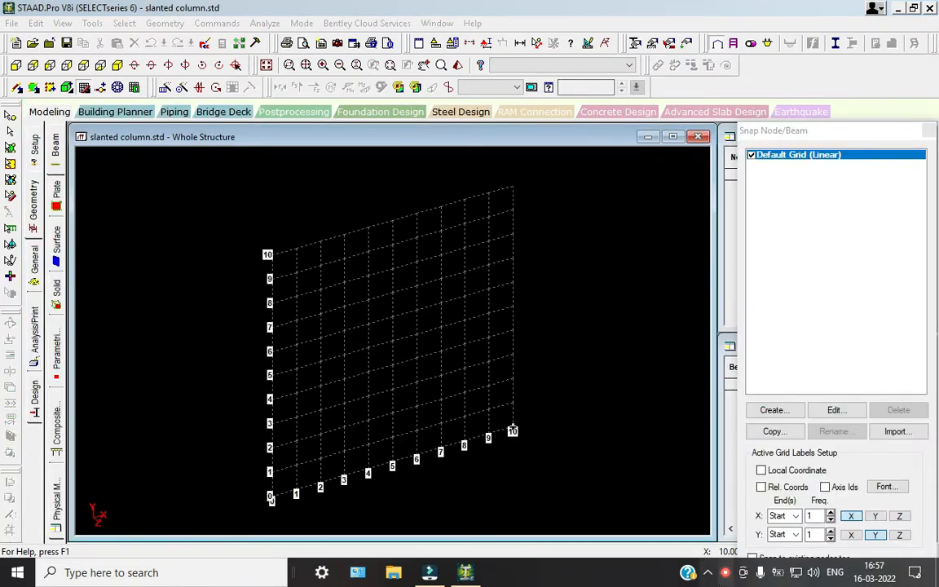
# Step: Edit the default linear grid so that it lies in the X-Z plane
pyautogui.click(833, 410)
pyautogui.click(548, 237)
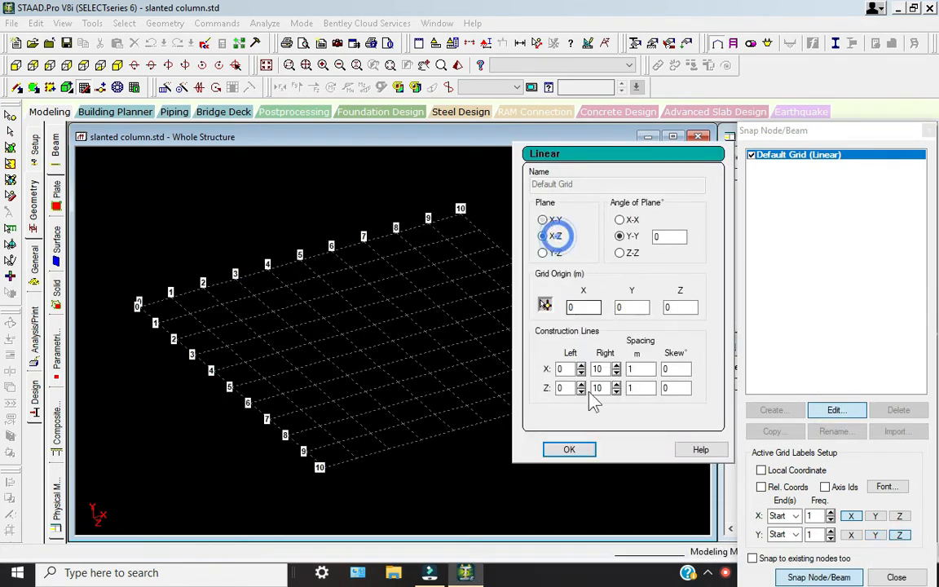
pyautogui.click(579, 449)
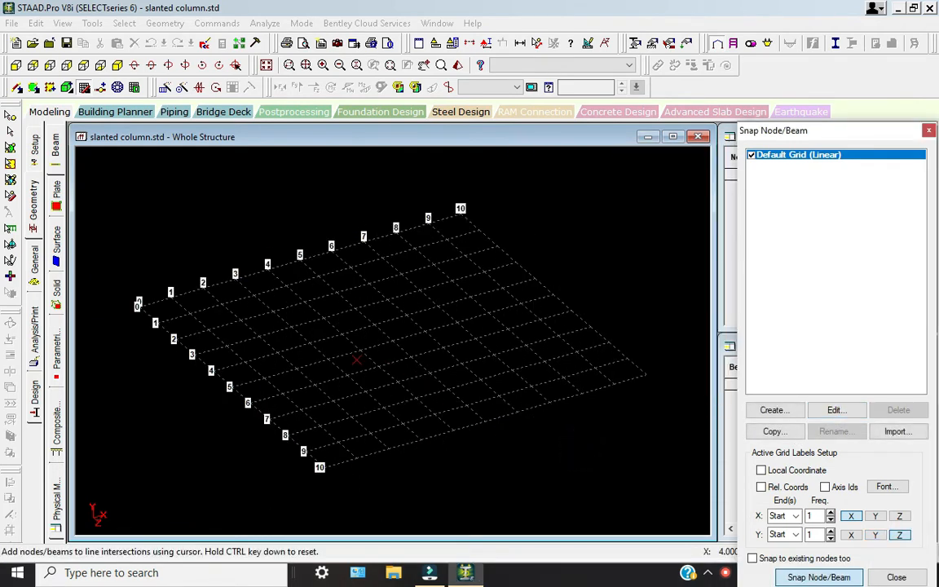
# Step: Draw the inner square of four beams on the grid from X 3, Z 3 to X 6, Z 6, 3 m per side
pyautogui.scroll(2, 374, 325)
pyautogui.scroll(1, 374, 324)
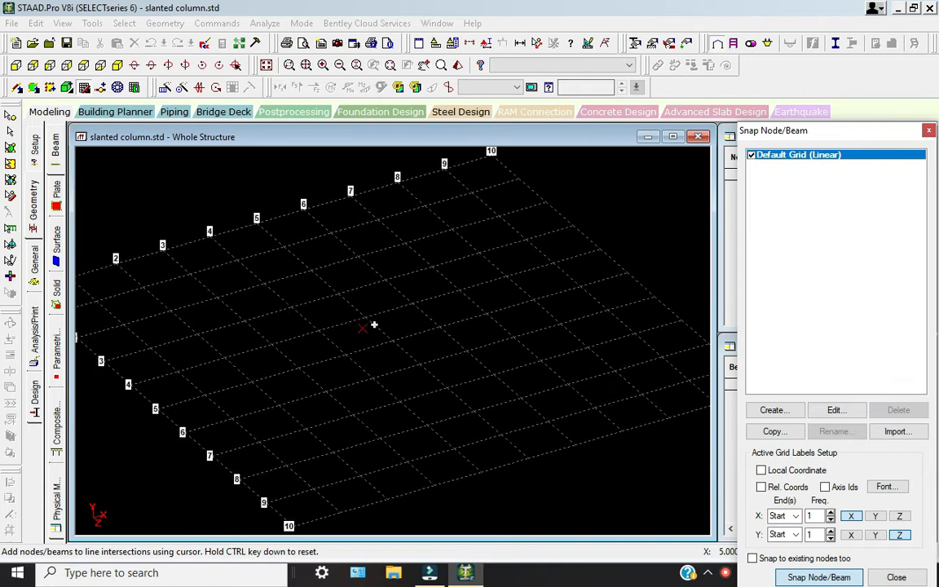
pyautogui.click(244, 320)
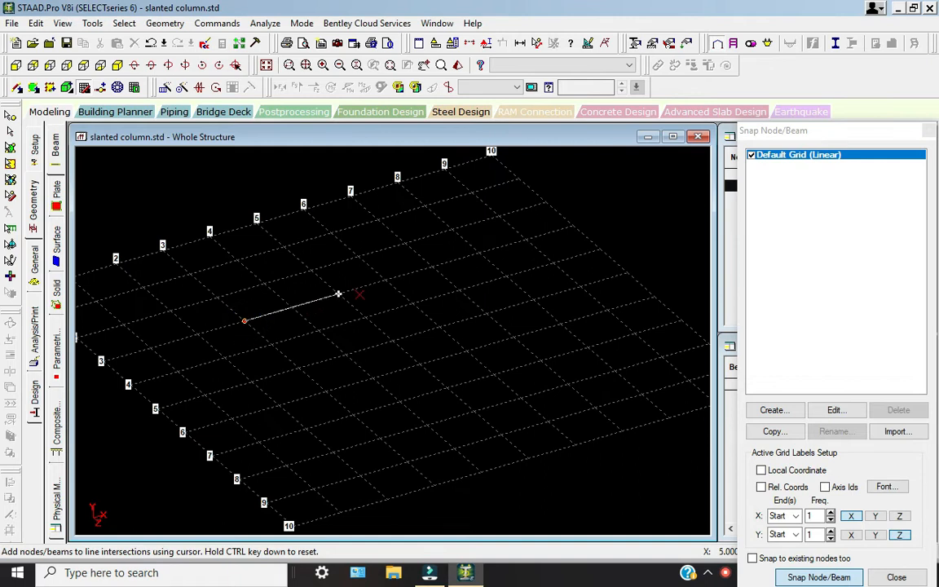
pyautogui.click(385, 281)
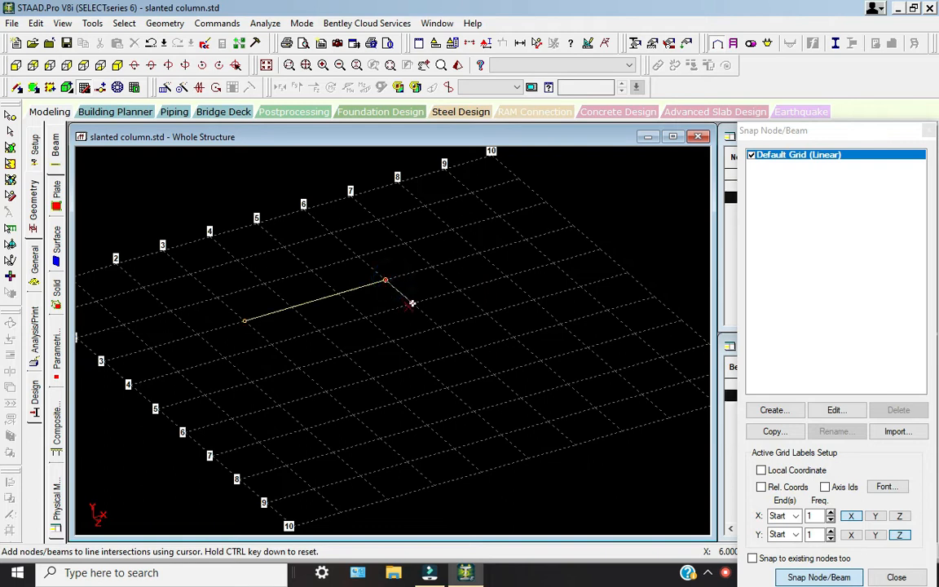
pyautogui.click(461, 349)
pyautogui.click(326, 391)
pyautogui.click(245, 320)
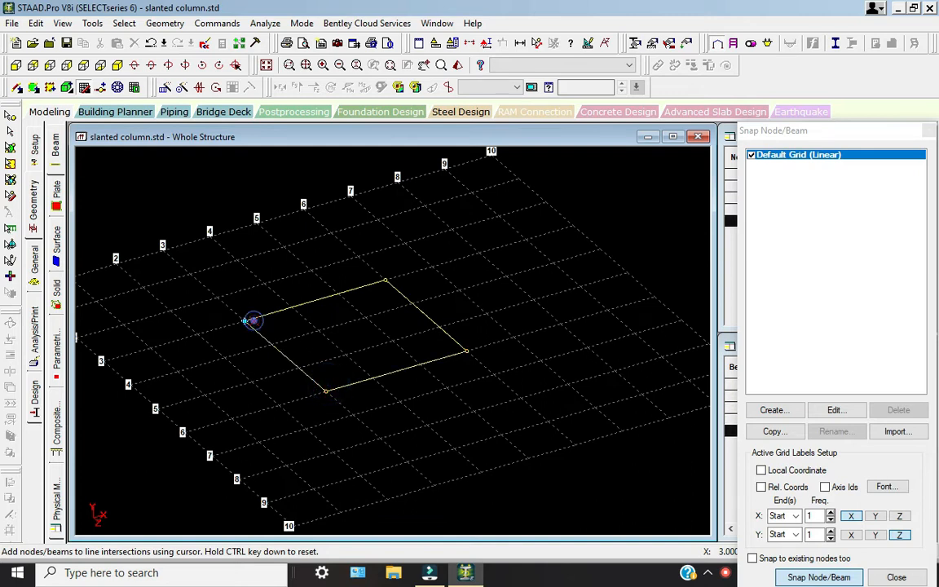
pyautogui.press('Escape')
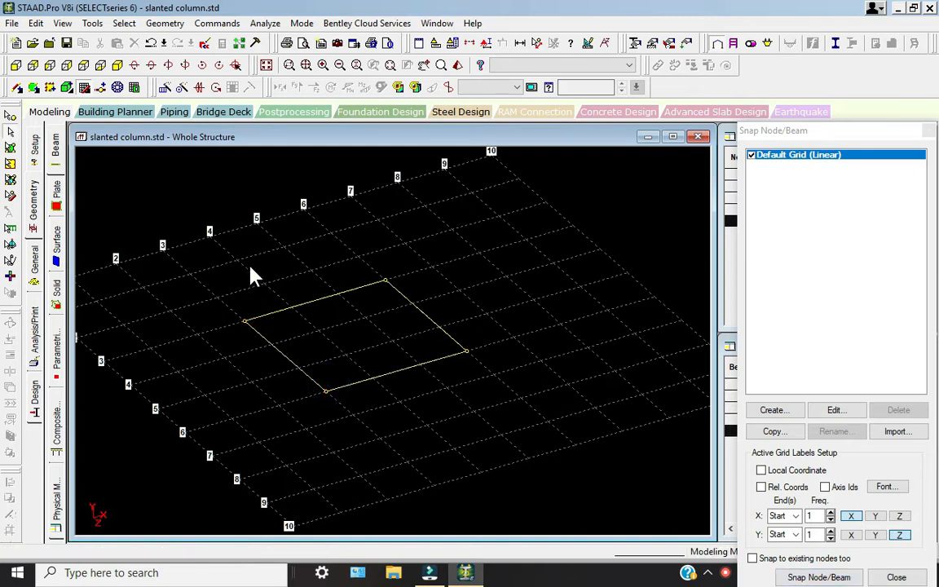
# Step: Draw a second square of beams around the first, from X 2, Z 2 to X 7, Z 7, 5 m per side
pyautogui.click(95, 88)
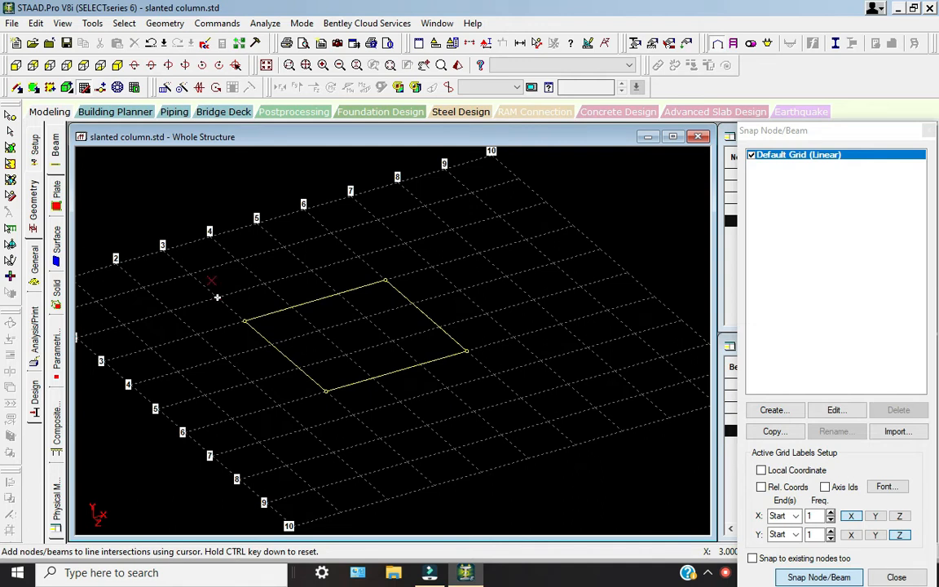
pyautogui.click(170, 310)
pyautogui.click(405, 244)
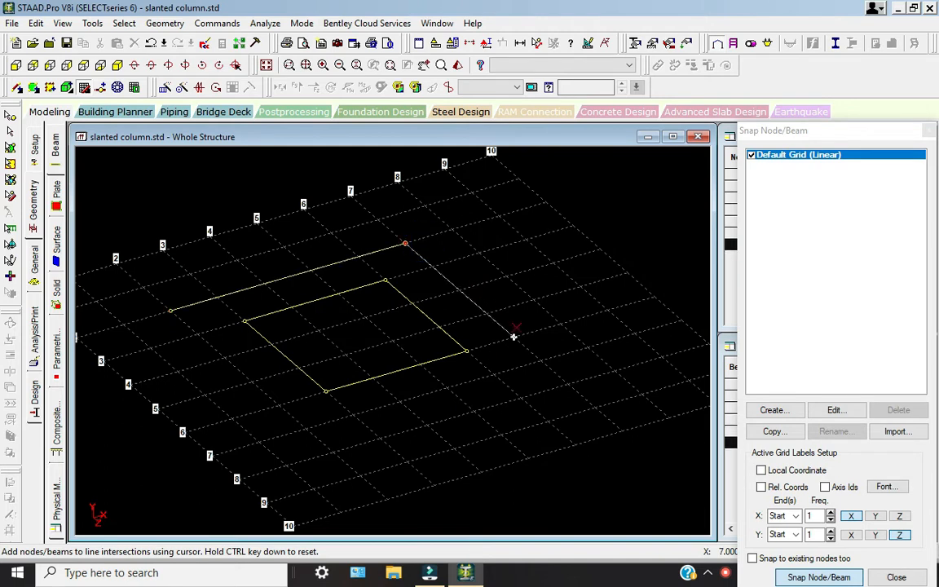
pyautogui.click(541, 359)
pyautogui.click(306, 428)
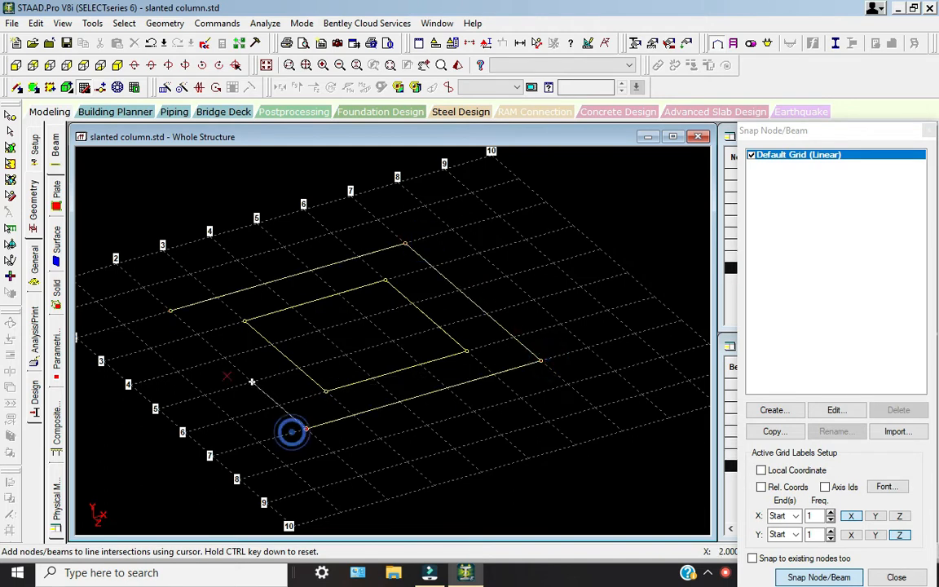
pyautogui.click(170, 310)
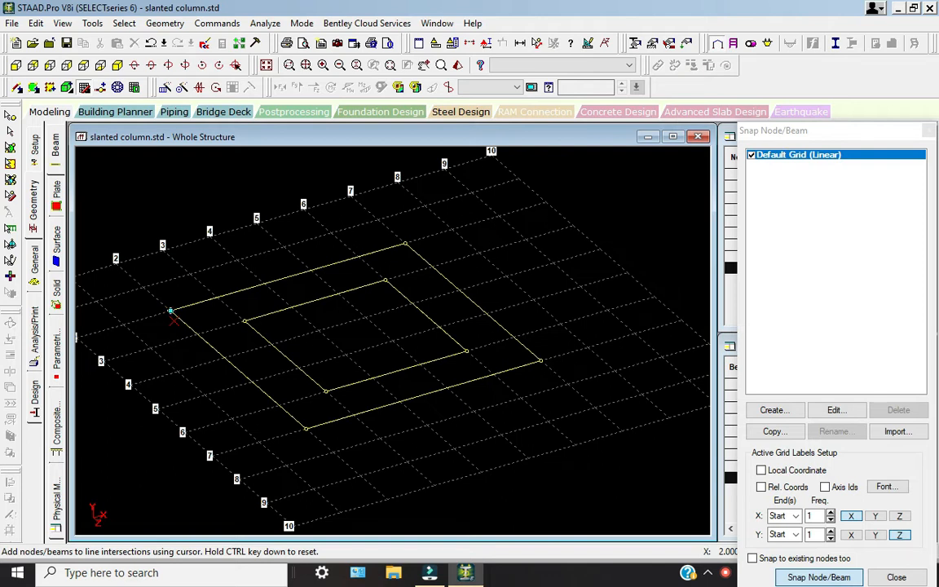
pyautogui.press('Escape')
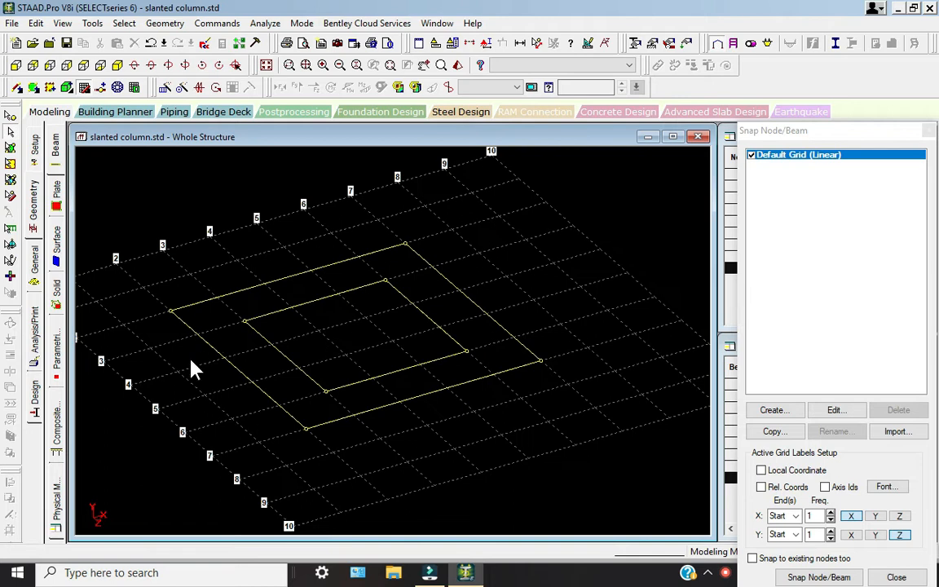
# Step: Draw the outer square of beams from X 1, Z 1 to X 8, Z 8, 7 m per side, and close the snap grid
pyautogui.click(84, 87)
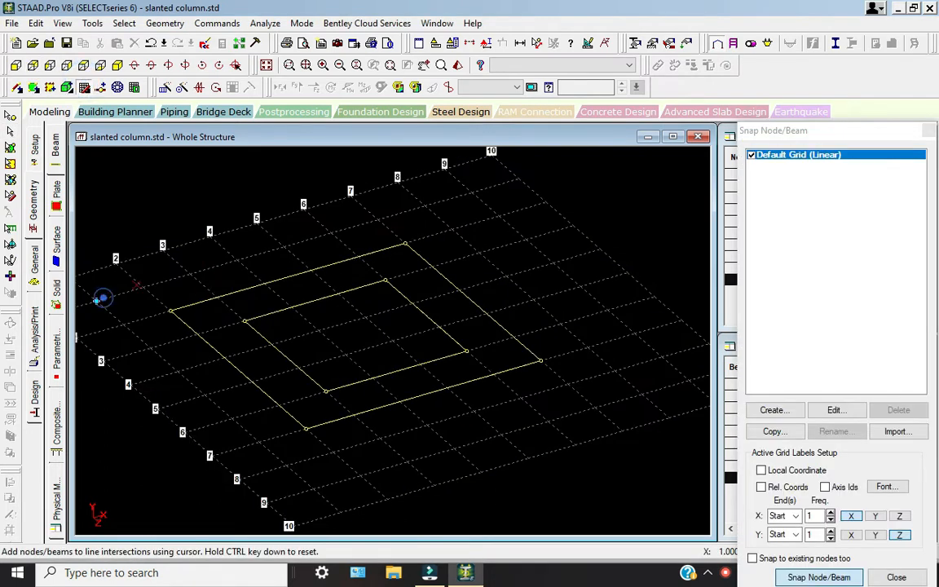
pyautogui.click(96, 301)
pyautogui.click(425, 205)
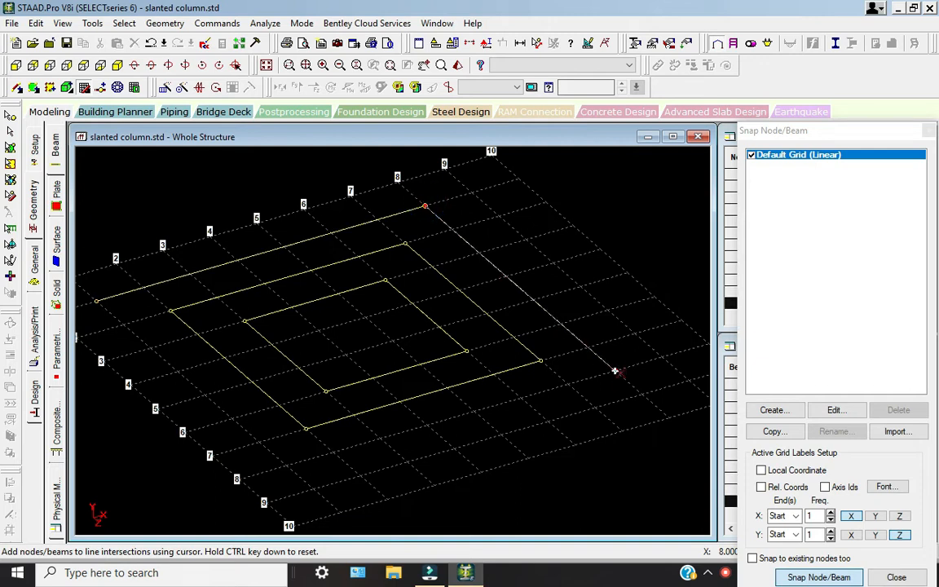
pyautogui.click(615, 371)
pyautogui.click(287, 464)
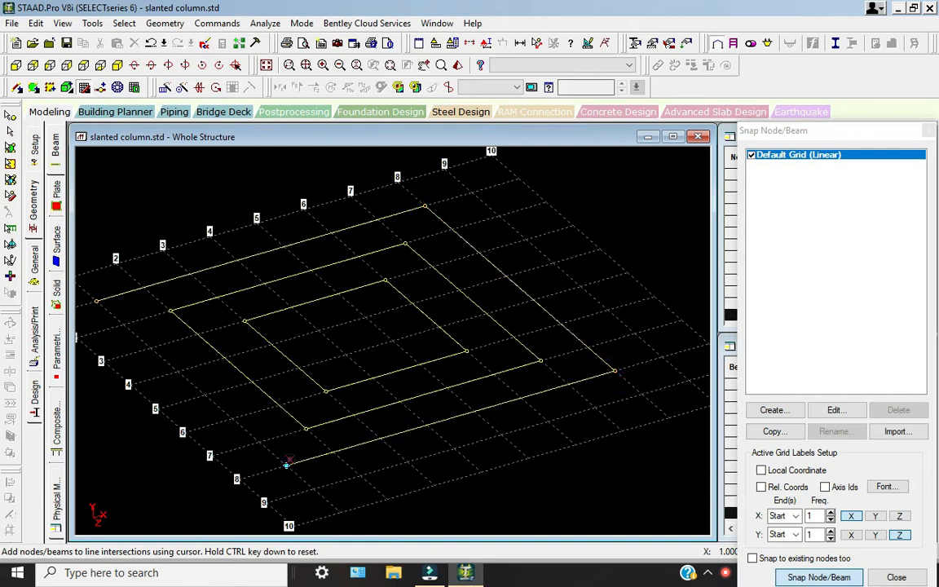
pyautogui.click(96, 301)
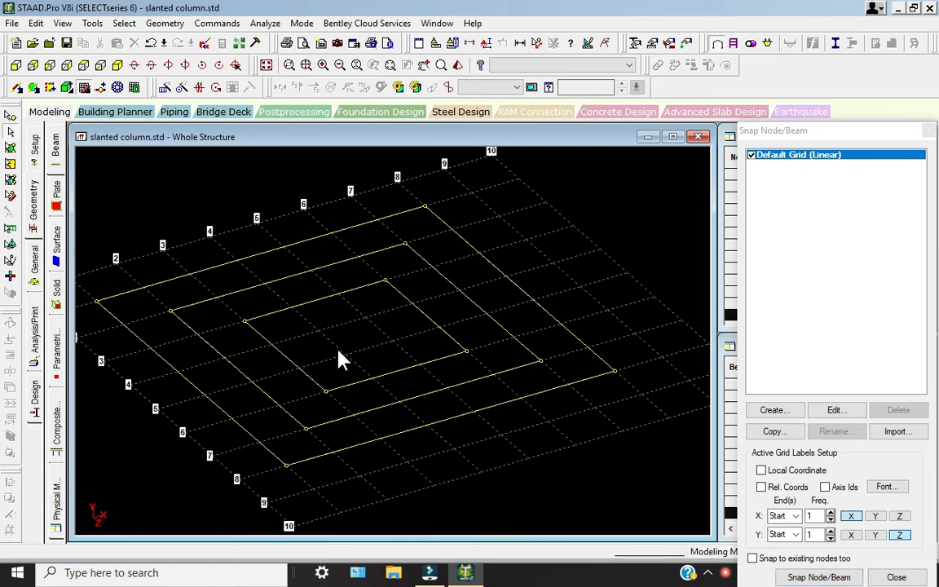
pyautogui.click(84, 87)
# Step: Select the four beams of the inner square and move them 15 m in Y, allowing existing members to be split at the moved nodes
pyautogui.moveTo(216, 294); pyautogui.dragTo(526, 387)
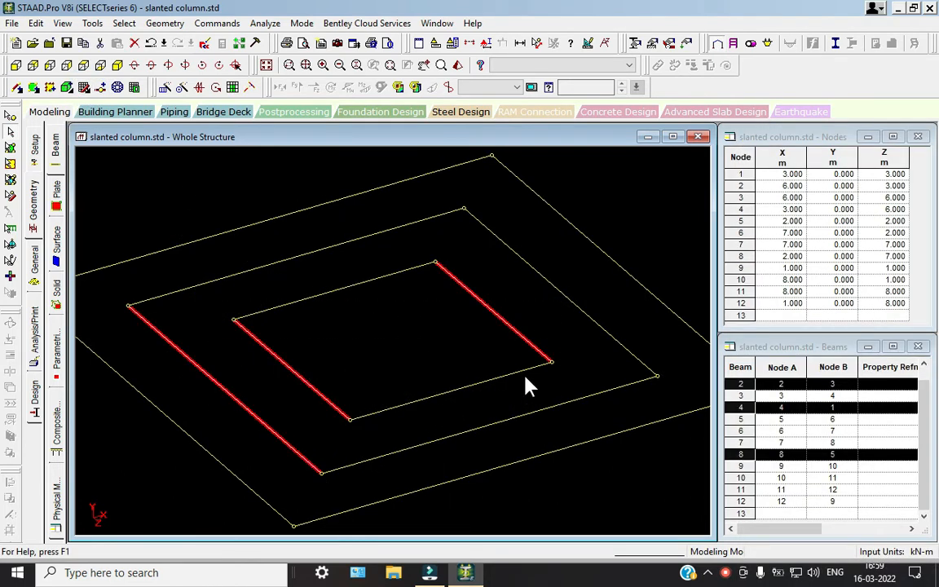
pyautogui.click(347, 419)
pyautogui.click(389, 408)
pyautogui.click(337, 301)
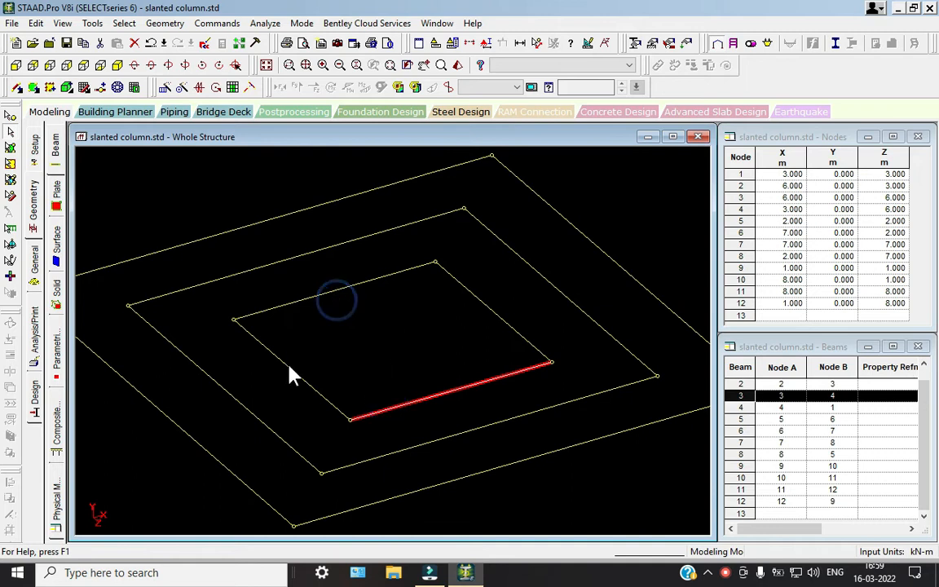
pyautogui.keyDown('ctrl'); pyautogui.click(287, 365); pyautogui.keyUp('ctrl')
pyautogui.keyDown('ctrl'); pyautogui.click(487, 308); pyautogui.keyUp('ctrl')
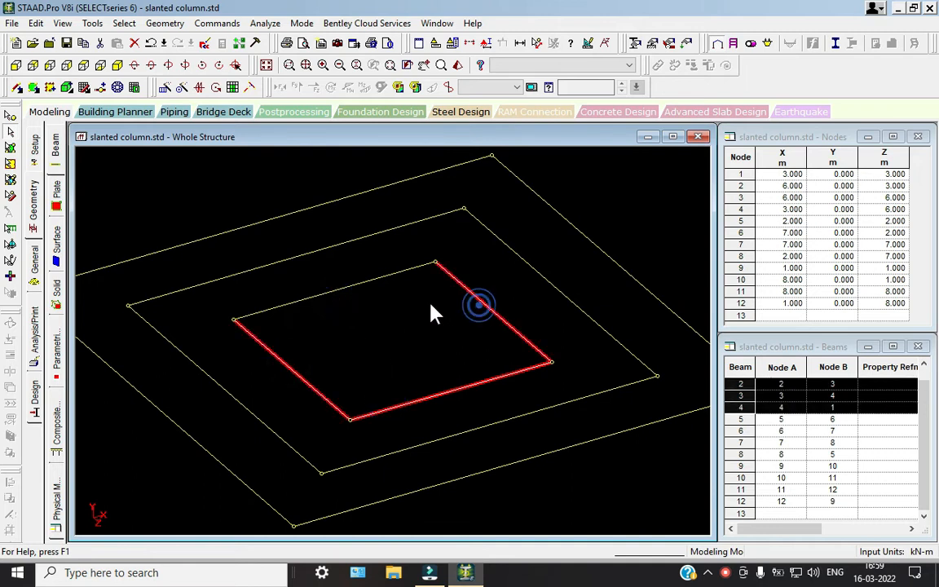
pyautogui.keyDown('ctrl'); pyautogui.click(346, 287); pyautogui.keyUp('ctrl')
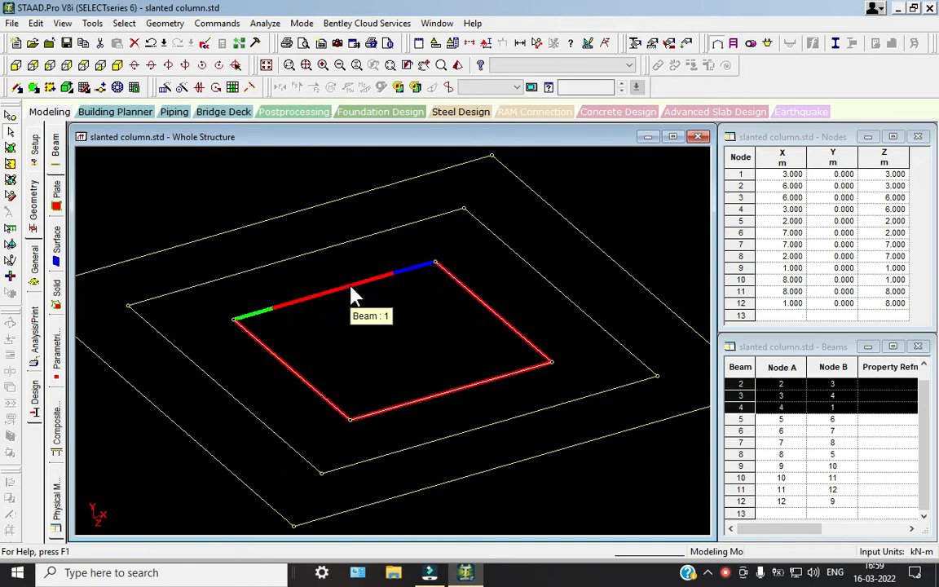
pyautogui.press('F2')
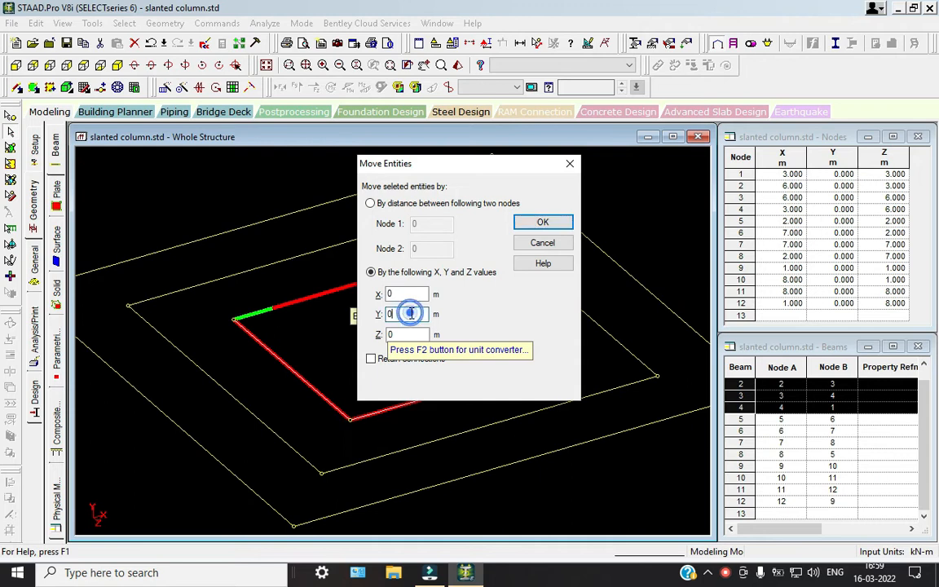
pyautogui.moveTo(411, 314); pyautogui.dragTo(374, 314)
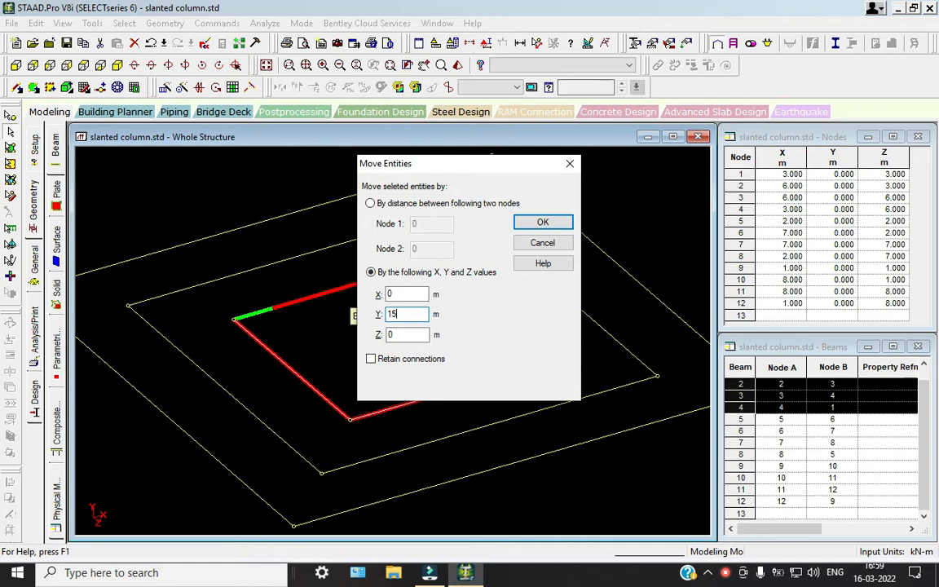
pyautogui.press('Return')
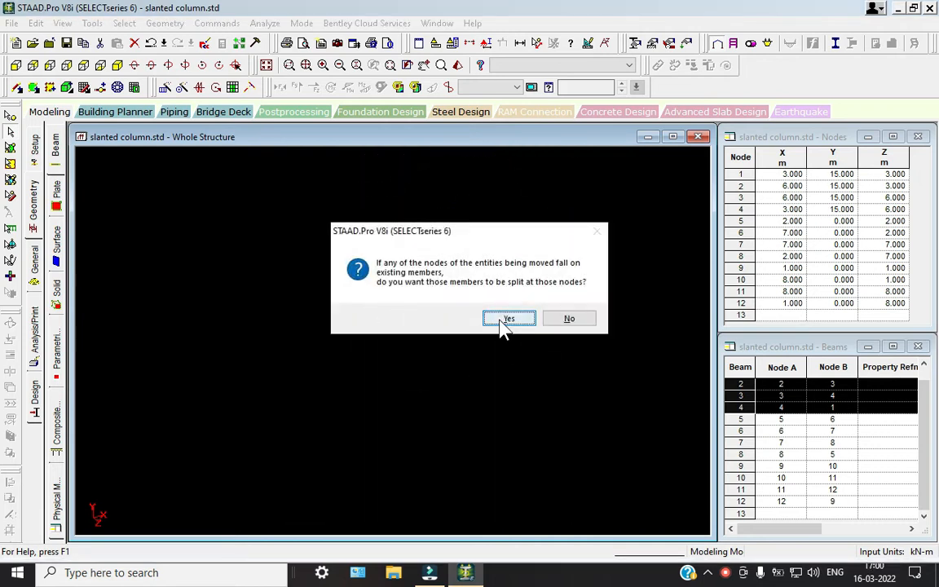
pyautogui.click(502, 320)
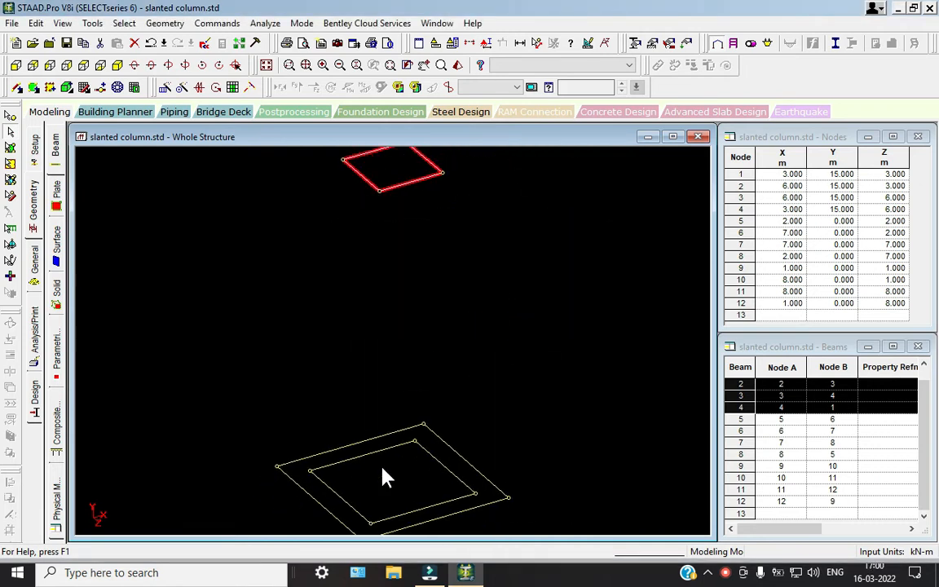
# Step: Add the middle square's four beams to the selection and move both squares 10 m in Y, accepting member splitting
pyautogui.moveTo(388, 478); pyautogui.dragTo(454, 420, button='middle')
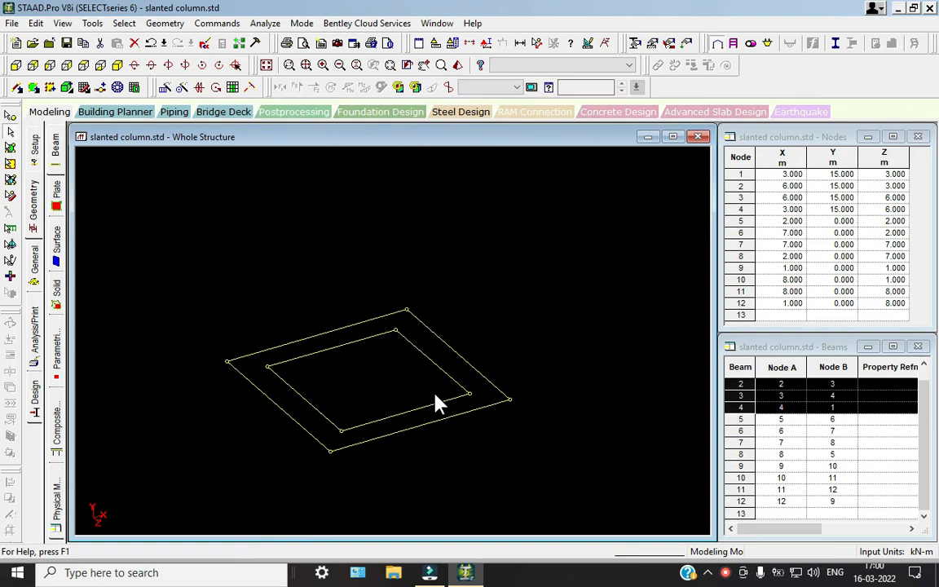
pyautogui.click(430, 405)
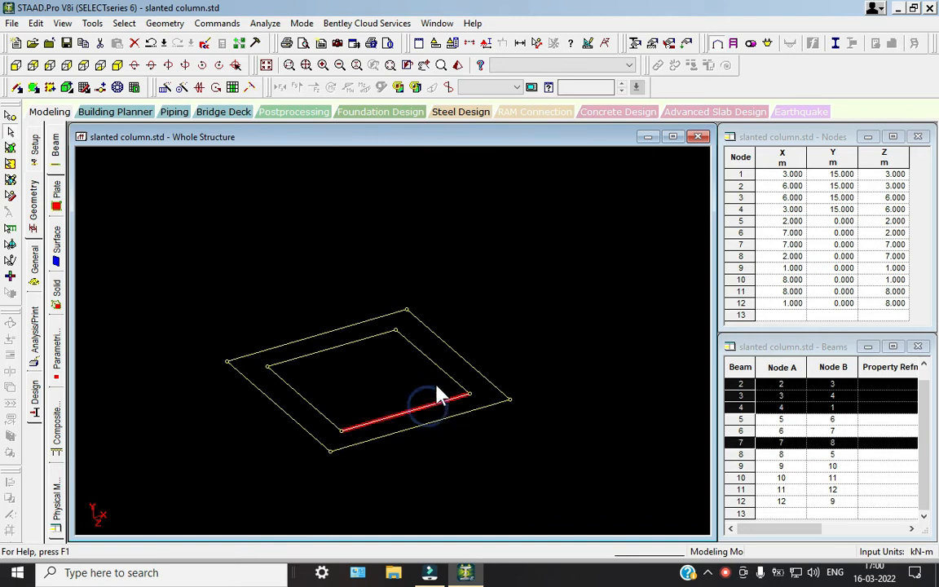
pyautogui.keyDown('ctrl'); pyautogui.click(438, 373); pyautogui.keyUp('ctrl')
pyautogui.keyDown('ctrl'); pyautogui.click(310, 402); pyautogui.keyUp('ctrl')
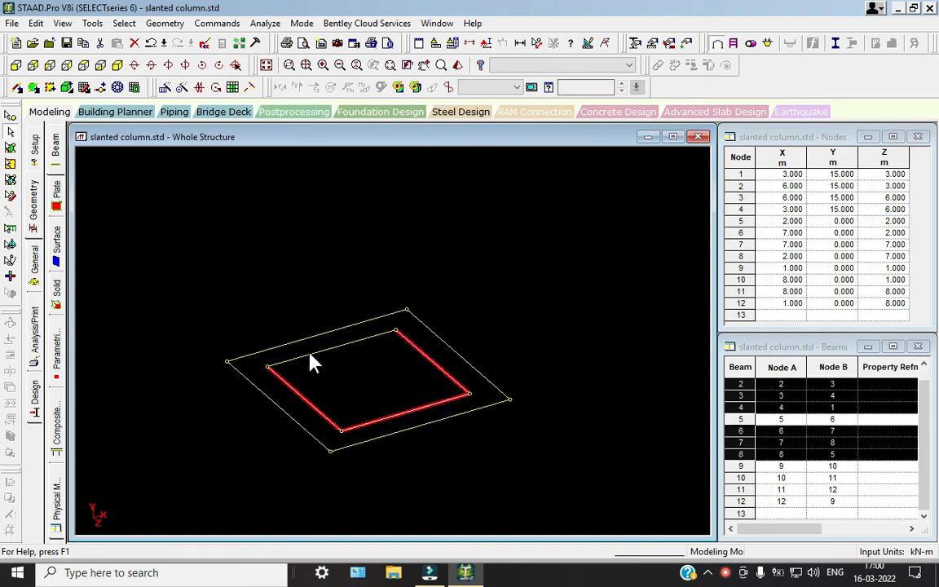
pyautogui.keyDown('ctrl'); pyautogui.click(311, 356); pyautogui.keyUp('ctrl')
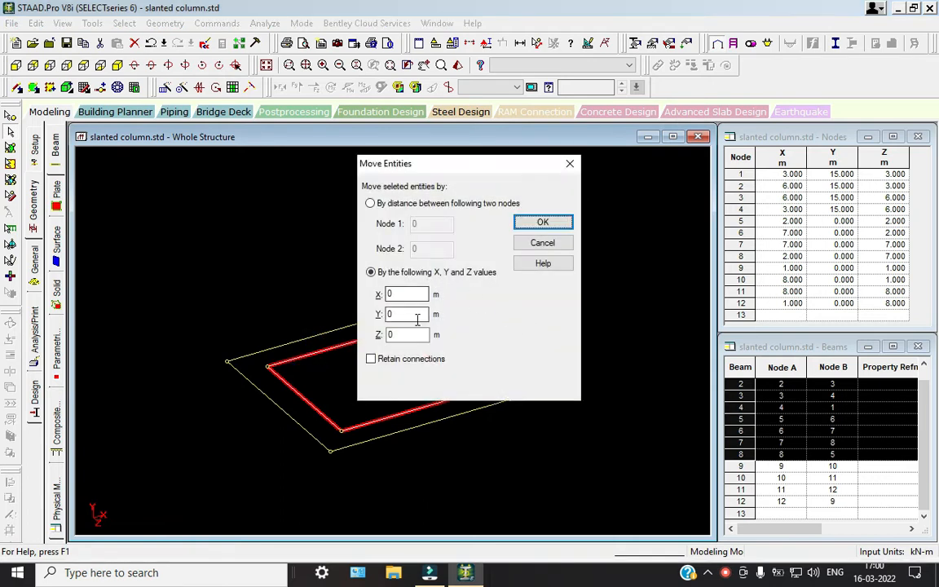
pyautogui.doubleClick(412, 315)
pyautogui.click(542, 221)
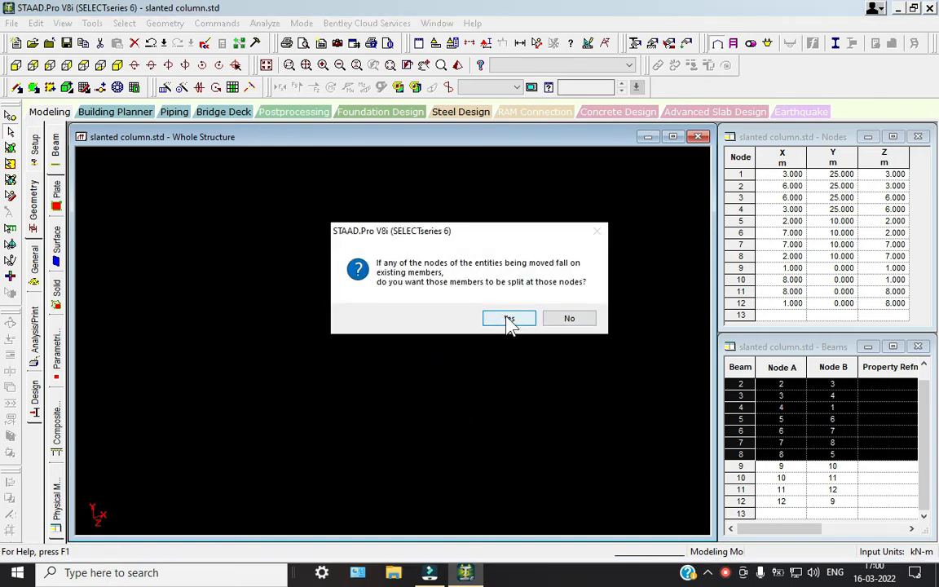
pyautogui.click(509, 319)
# Step: Move the two selected squares -5 m in Y, accept member splitting, and clear the selection
pyautogui.scroll(3, 430, 394)
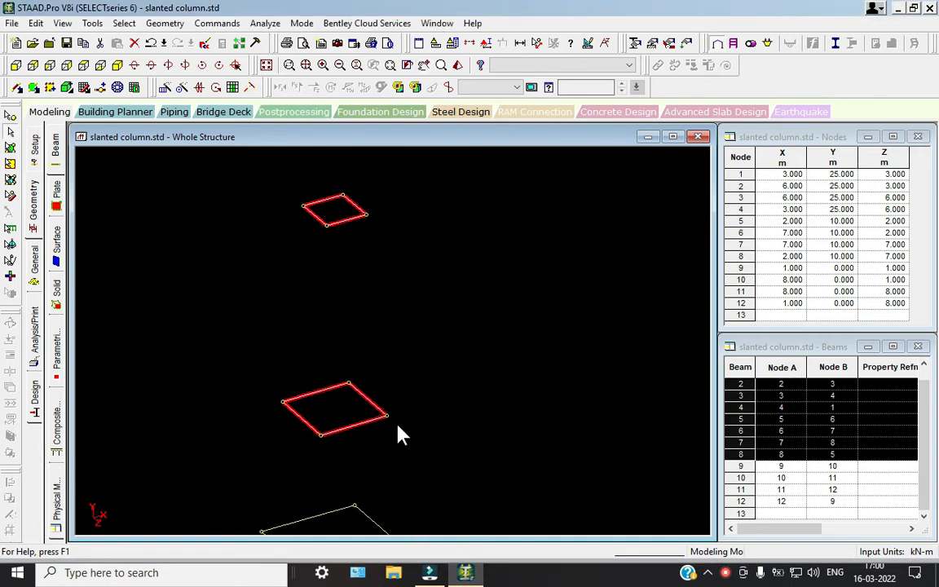
pyautogui.scroll(-2, 398, 437)
pyautogui.moveTo(398, 366); pyautogui.dragTo(398, 262, button='middle')
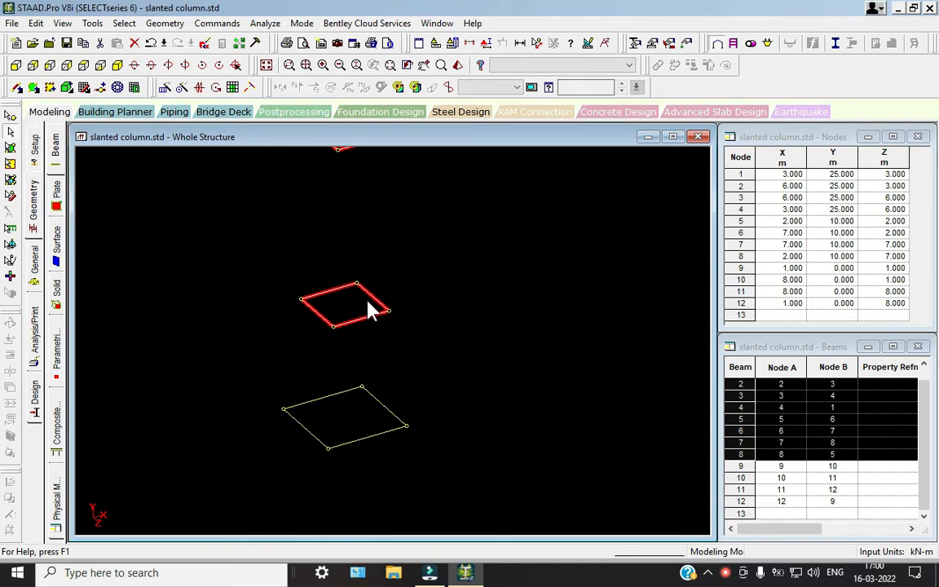
pyautogui.moveTo(371, 310); pyautogui.dragTo(383, 132, button='middle')
pyautogui.scroll(5, 359, 241)
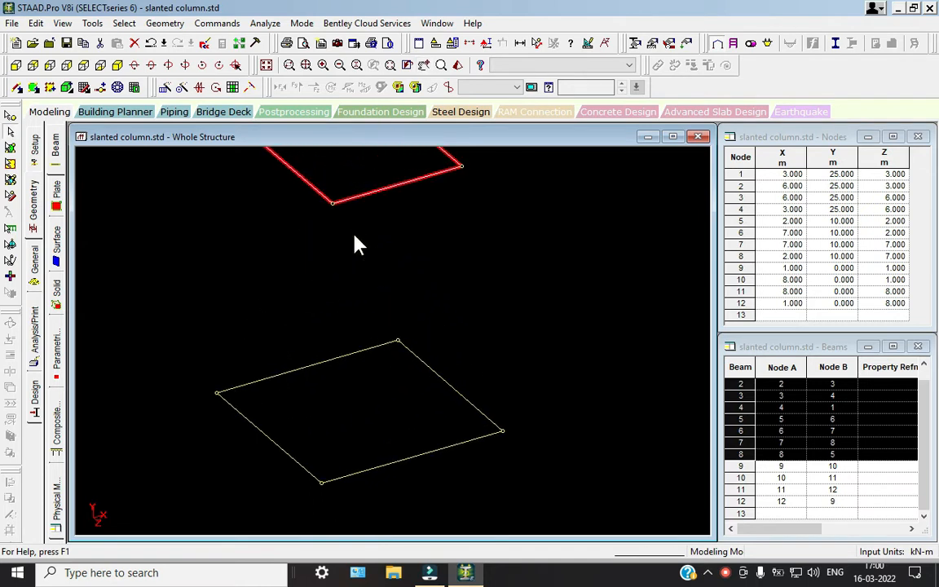
pyautogui.moveTo(357, 244); pyautogui.dragTo(411, 360, button='middle')
pyautogui.scroll(-2, 397, 356)
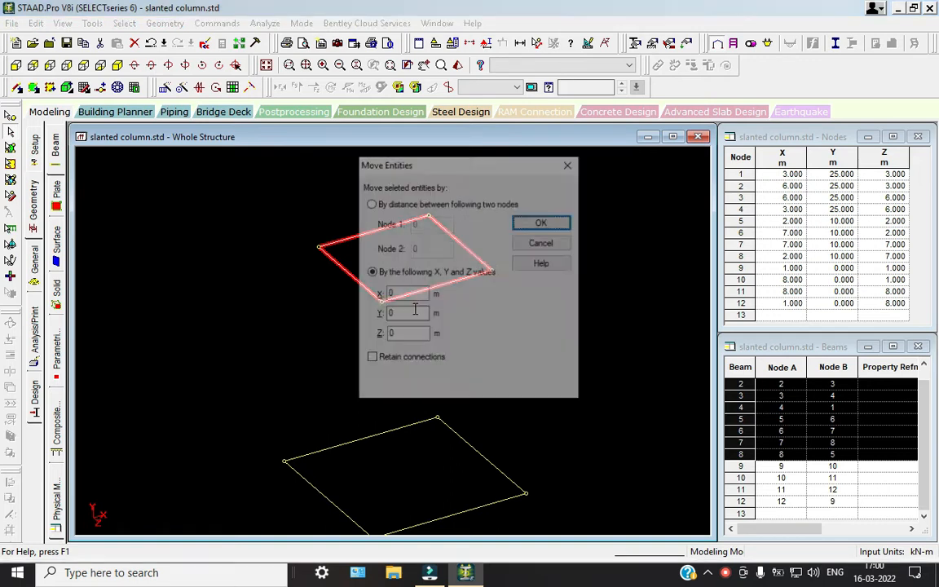
pyautogui.doubleClick(412, 315)
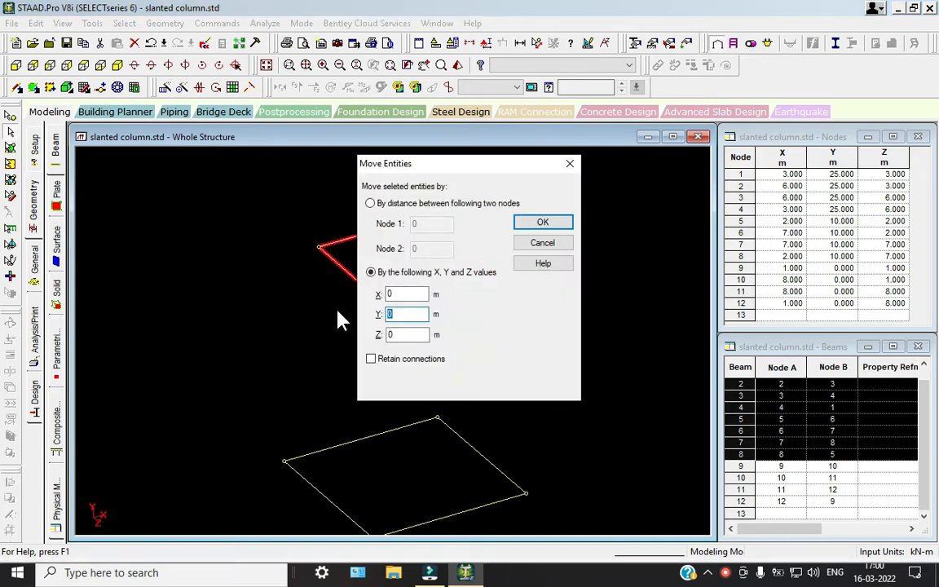
pyautogui.write('-5')
pyautogui.press('Return')
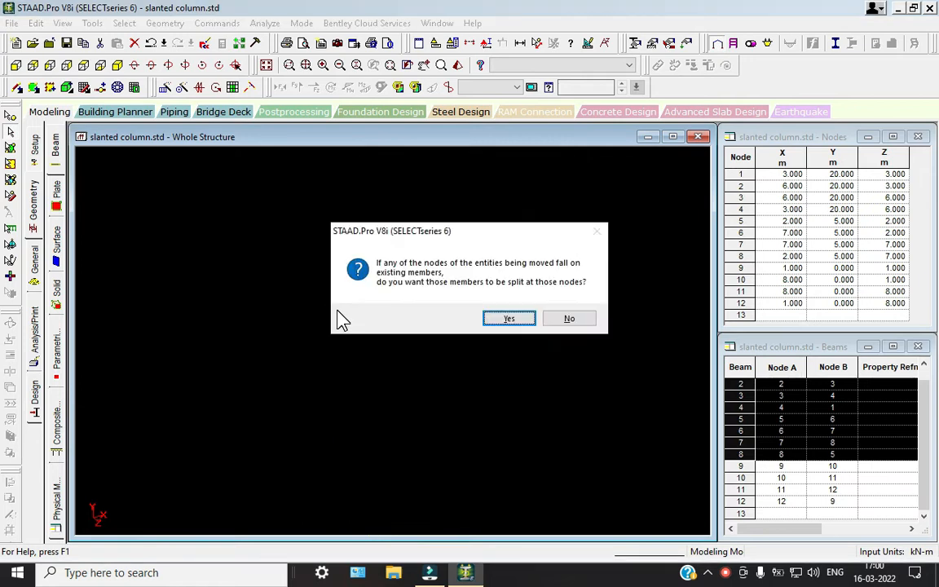
pyautogui.press('Return')
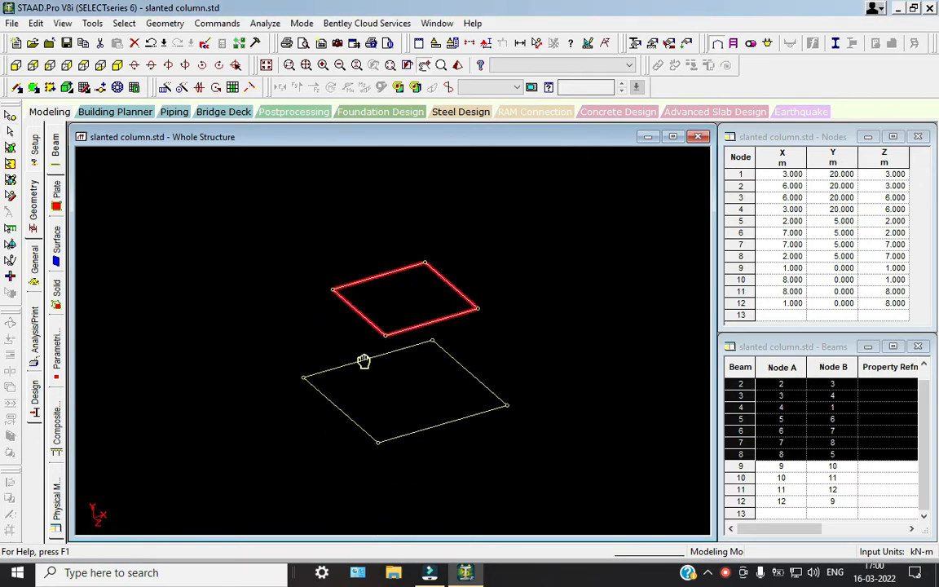
pyautogui.click(351, 320)
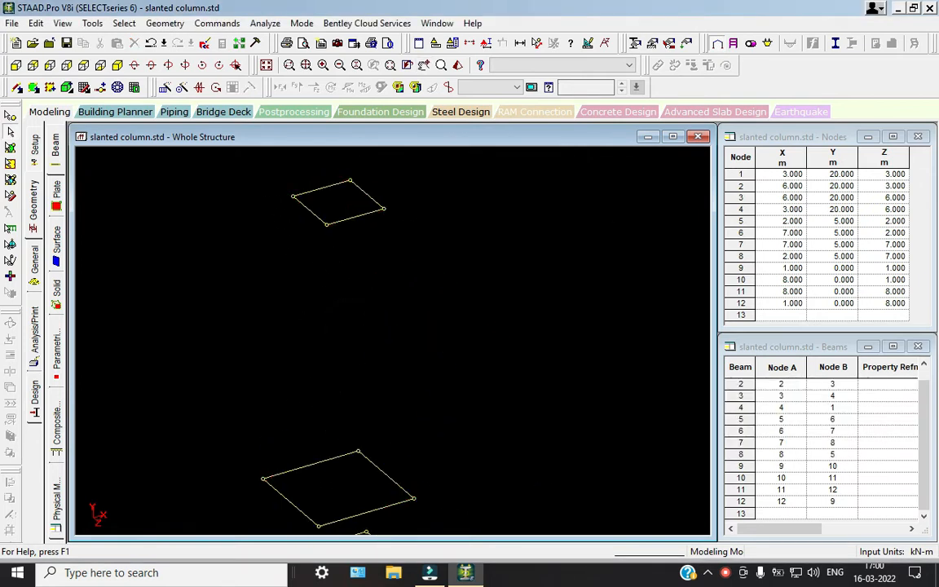
# Step: Select only the top square of beams and move it -5 m in Y, accepting member splitting
pyautogui.moveTo(257, 169); pyautogui.dragTo(485, 267)
pyautogui.rightClick(482, 267)
pyautogui.click(469, 312)
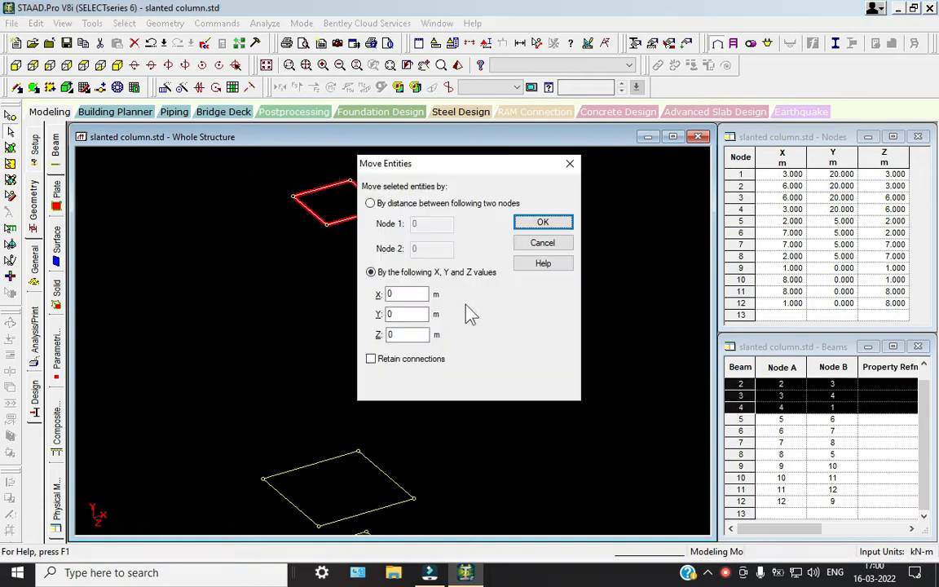
pyautogui.doubleClick(415, 314)
pyautogui.write('-5')
pyautogui.press('Return')
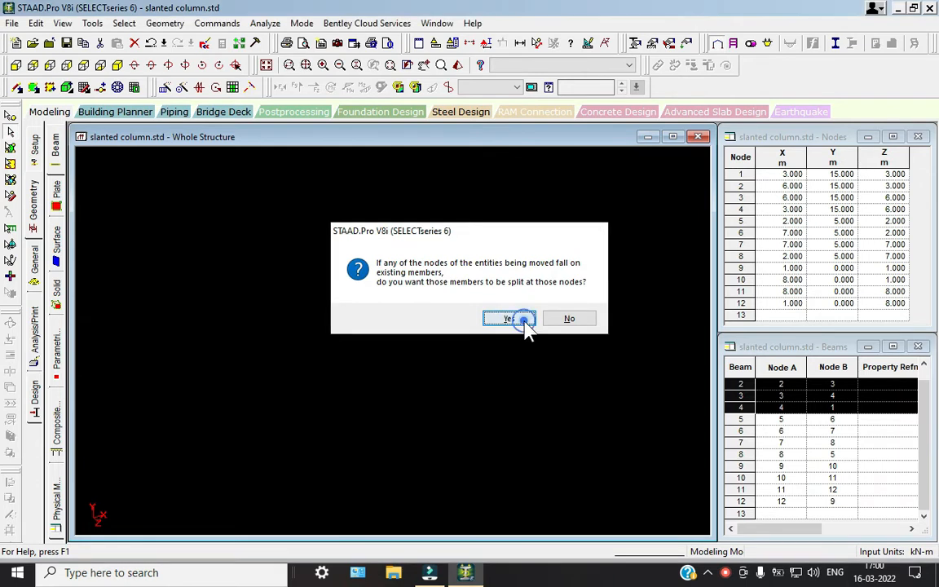
pyautogui.click(522, 320)
pyautogui.scroll(-1, 440, 382)
pyautogui.moveTo(428, 381); pyautogui.dragTo(544, 311, button='middle')
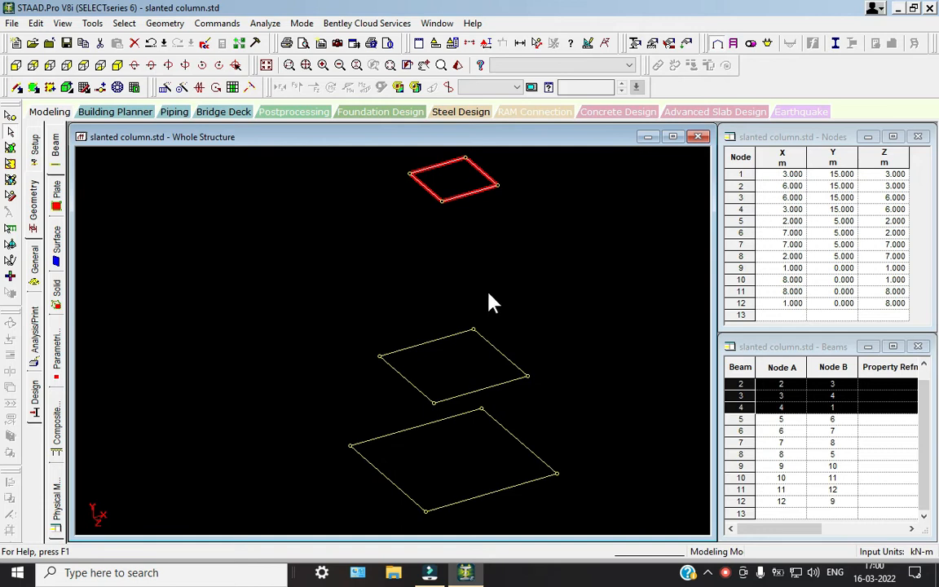
pyautogui.click(552, 310)
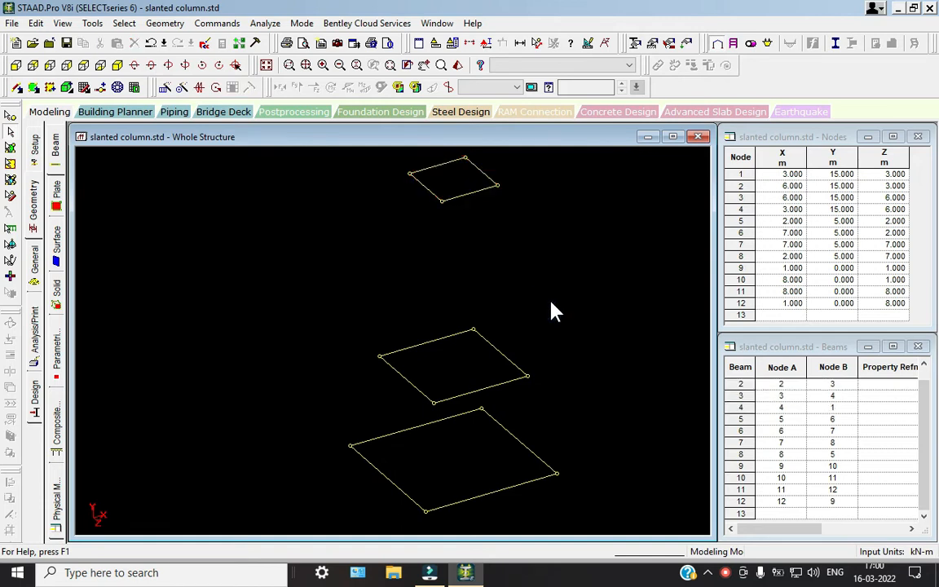
# Step: Try to draw a slanted beam from the top square's front corner to the matching corner of the middle square
pyautogui.click(17, 88)
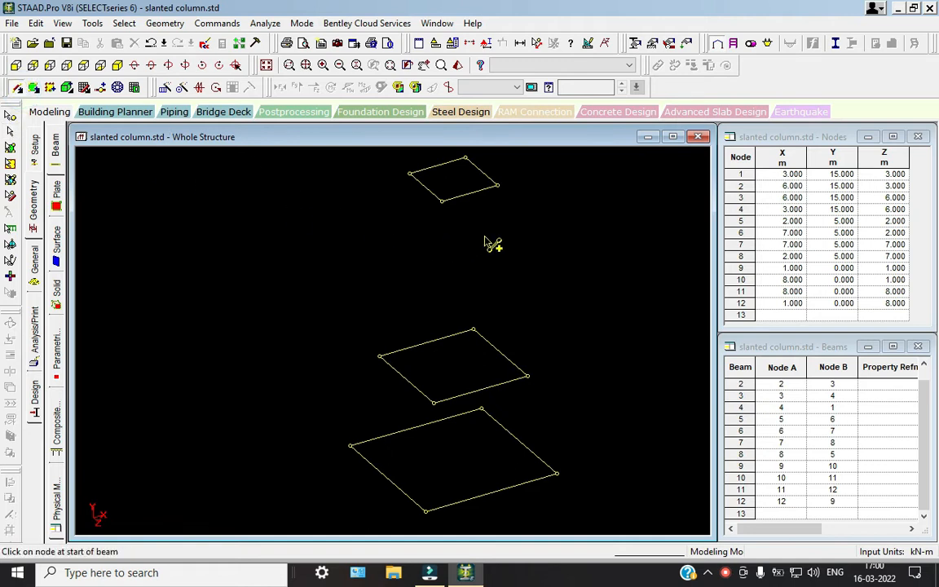
pyautogui.moveTo(441, 203); pyautogui.dragTo(438, 389)
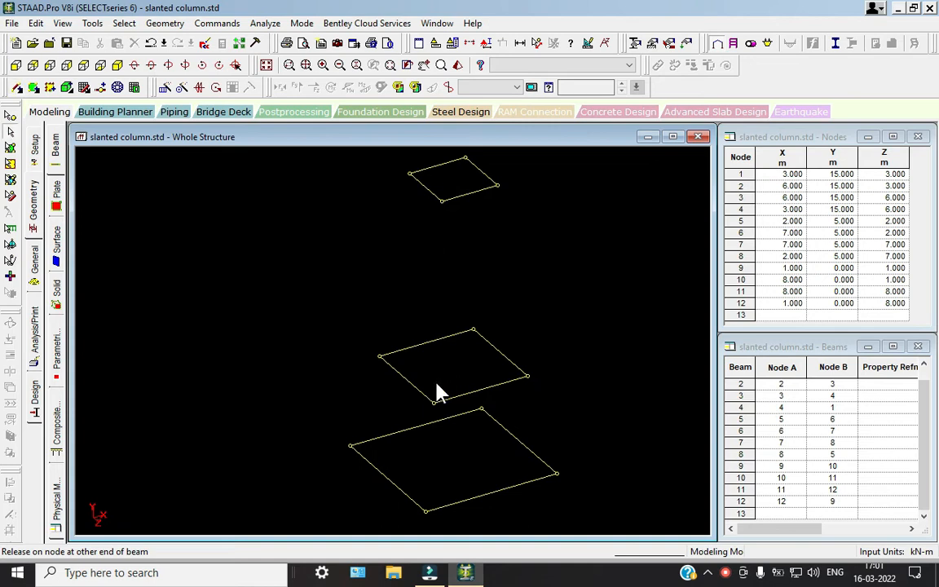
# Step: Lower the top square of beams by another 5 m in Y, accept member splitting, and deselect it
pyautogui.moveTo(439, 229); pyautogui.dragTo(369, 253, button='middle')
pyautogui.moveTo(287, 180); pyautogui.dragTo(483, 258)
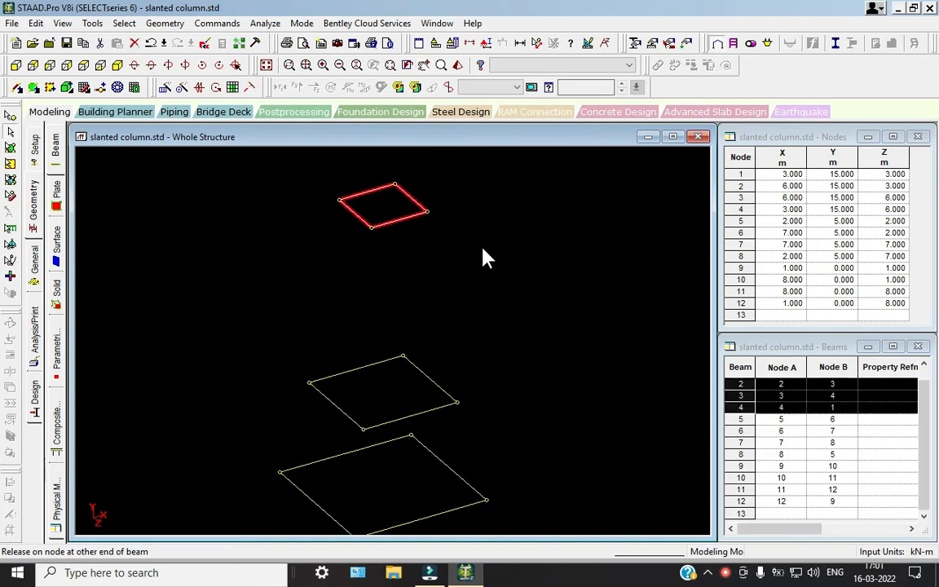
pyautogui.click(477, 272)
pyautogui.doubleClick(406, 314)
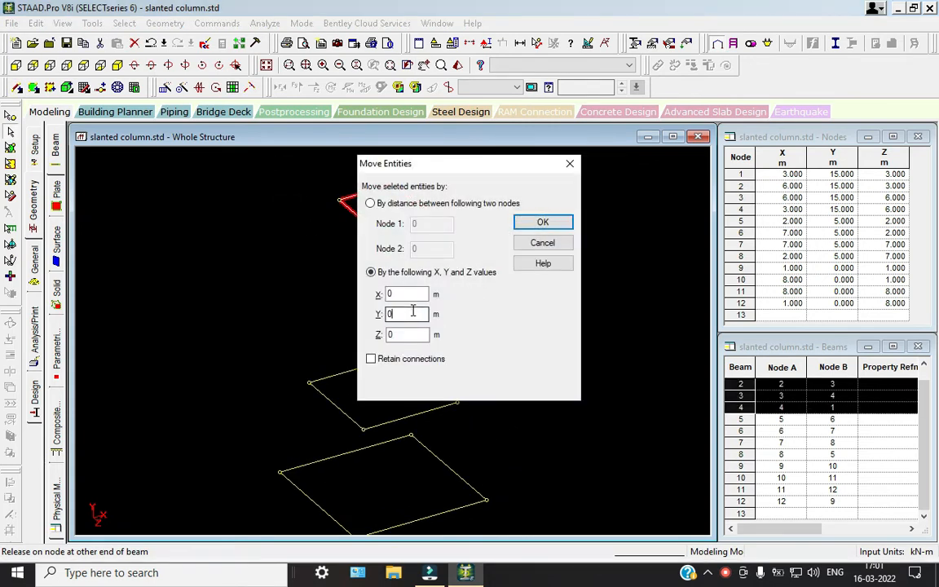
pyautogui.write('-5')
pyautogui.press('Return')
pyautogui.click(508, 317)
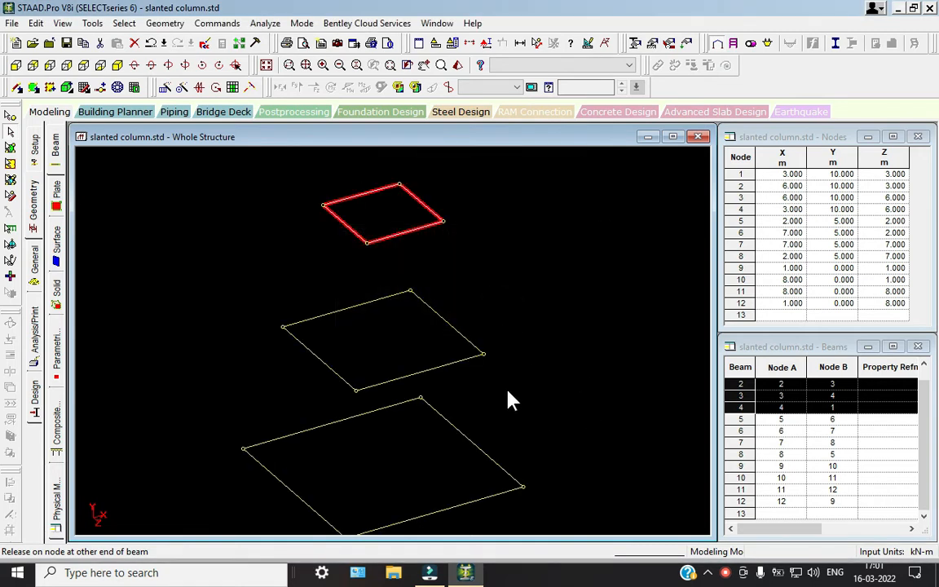
pyautogui.click(522, 391)
# Step: In the front view, measure the distance from the top square's X 6 node to the middle square's X 7 node
pyautogui.scroll(-3, 542, 380)
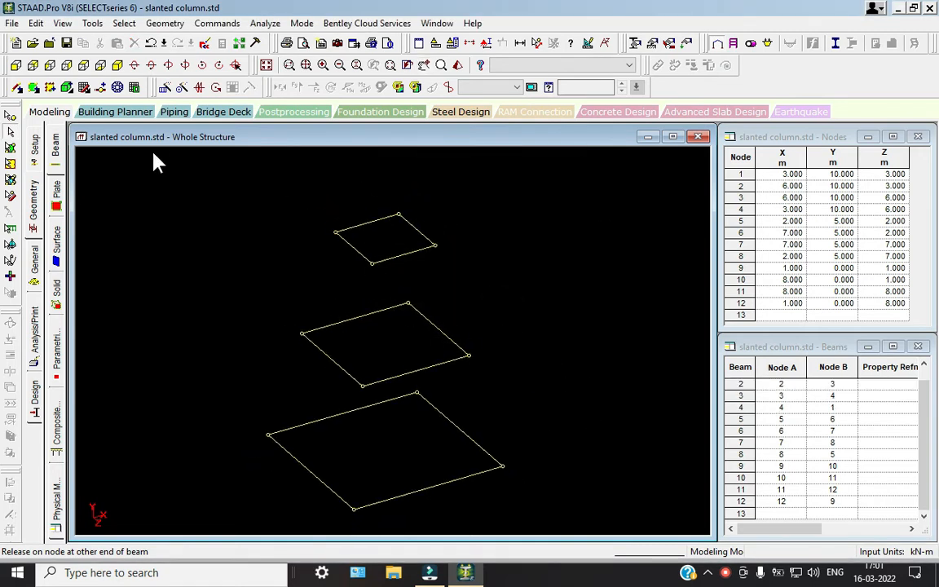
pyautogui.click(15, 65)
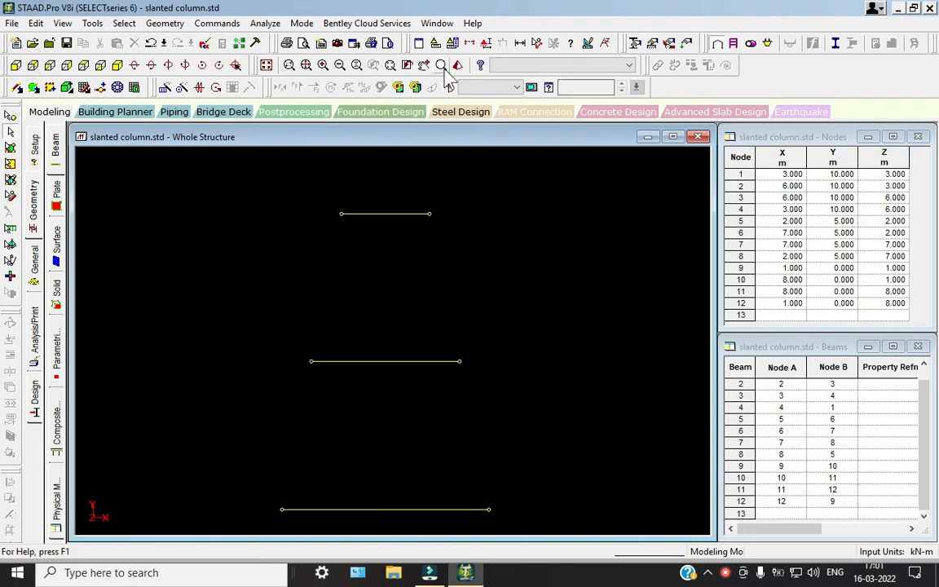
pyautogui.click(537, 43)
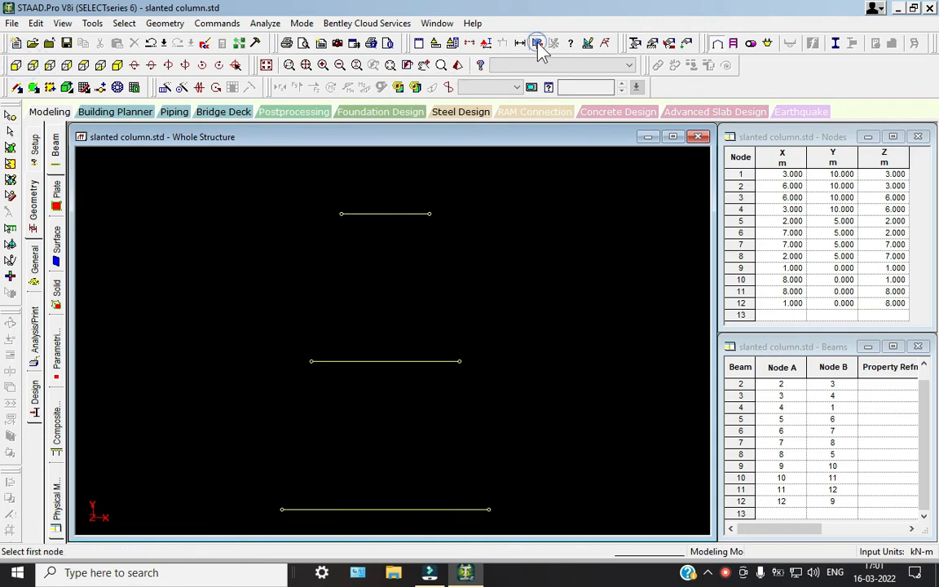
pyautogui.click(430, 214)
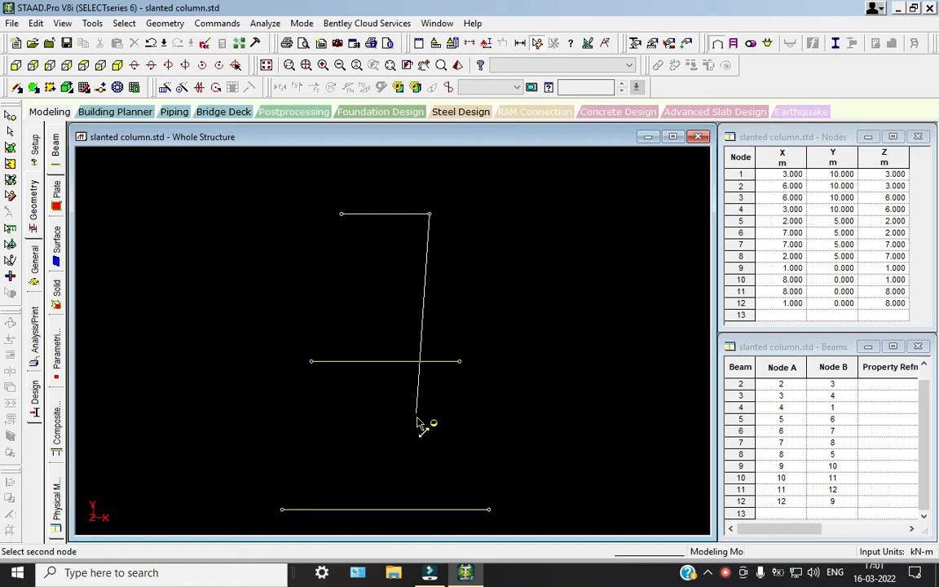
pyautogui.click(459, 361)
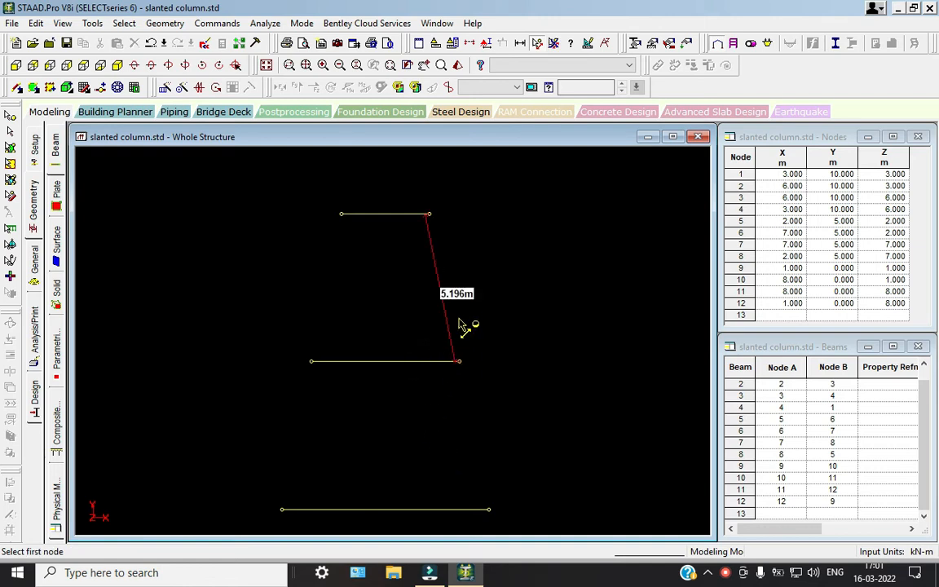
# Step: Clear the distance measurement and draw slanted columns from the top square's front, right and back corners to the matching middle-square corners
pyautogui.click(553, 43)
pyautogui.click(724, 573)
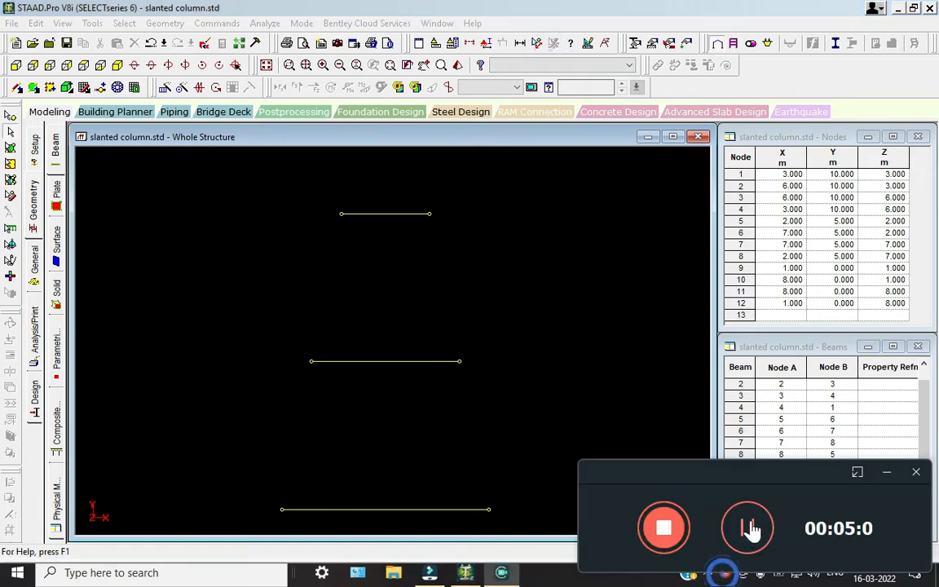
pyautogui.click(118, 65)
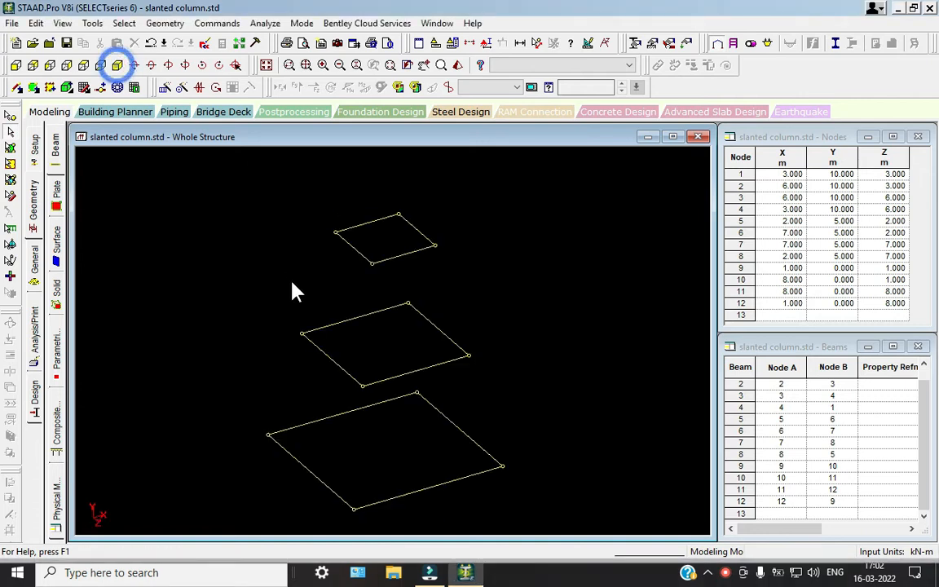
pyautogui.click(17, 87)
pyautogui.moveTo(373, 264)
pyautogui.mouseDown()
pyautogui.moveTo(367, 412)
pyautogui.moveTo(363, 385)
pyautogui.mouseUp()
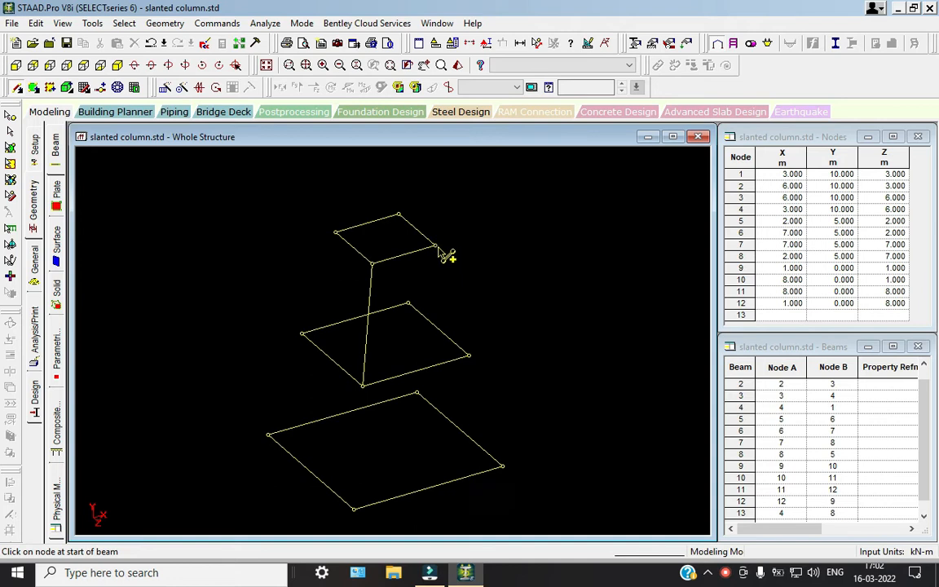
pyautogui.moveTo(437, 245)
pyautogui.mouseDown()
pyautogui.moveTo(478, 360)
pyautogui.moveTo(470, 355)
pyautogui.mouseUp()
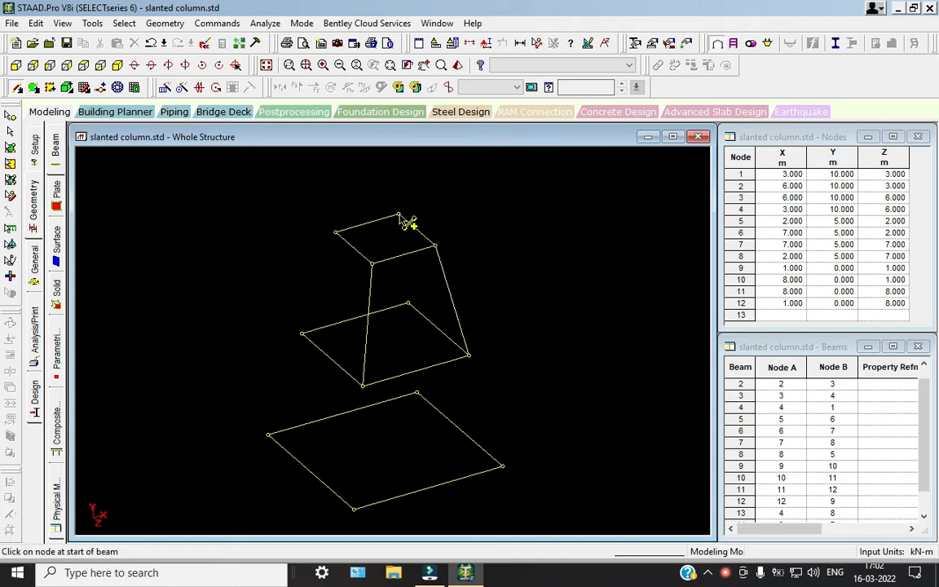
pyautogui.moveTo(400, 217)
pyautogui.mouseDown()
pyautogui.moveTo(418, 308)
pyautogui.moveTo(409, 302)
pyautogui.mouseUp()
# Step: Draw the remaining left-corner column from the top square to the bottom square, and connect the middle square's other corners to the bottom square
pyautogui.moveTo(335, 232); pyautogui.dragTo(268, 434)
pyautogui.moveTo(363, 384); pyautogui.dragTo(354, 509)
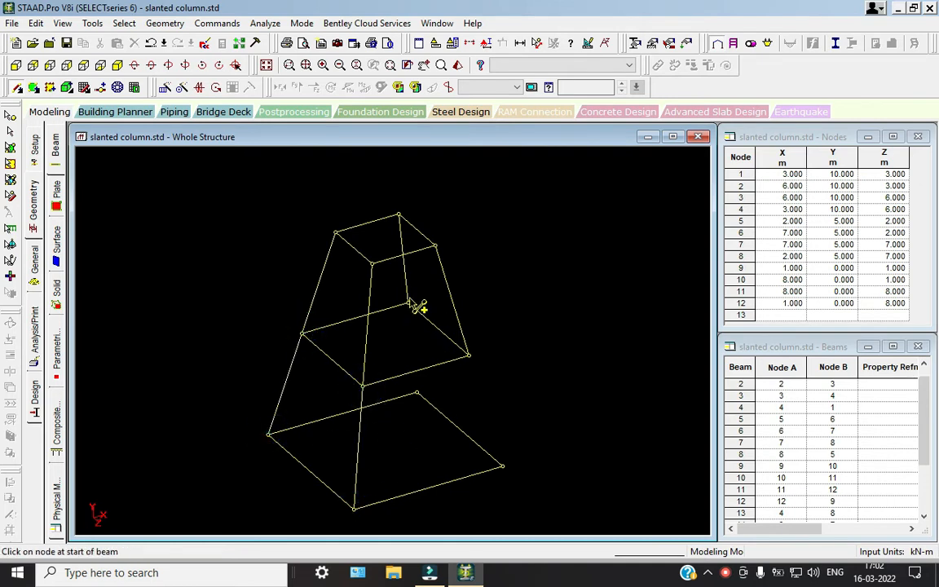
pyautogui.moveTo(408, 303); pyautogui.dragTo(416, 394)
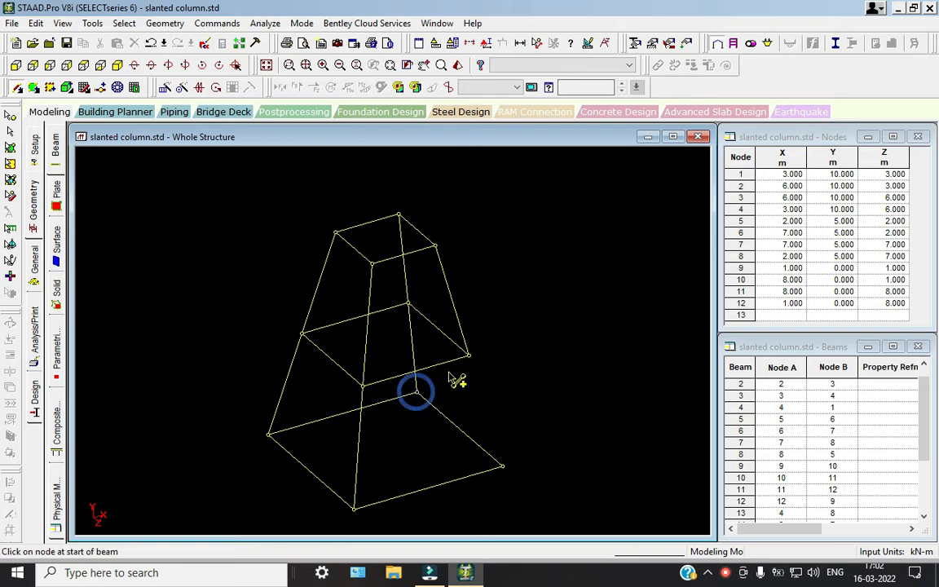
pyautogui.moveTo(469, 356); pyautogui.dragTo(503, 466)
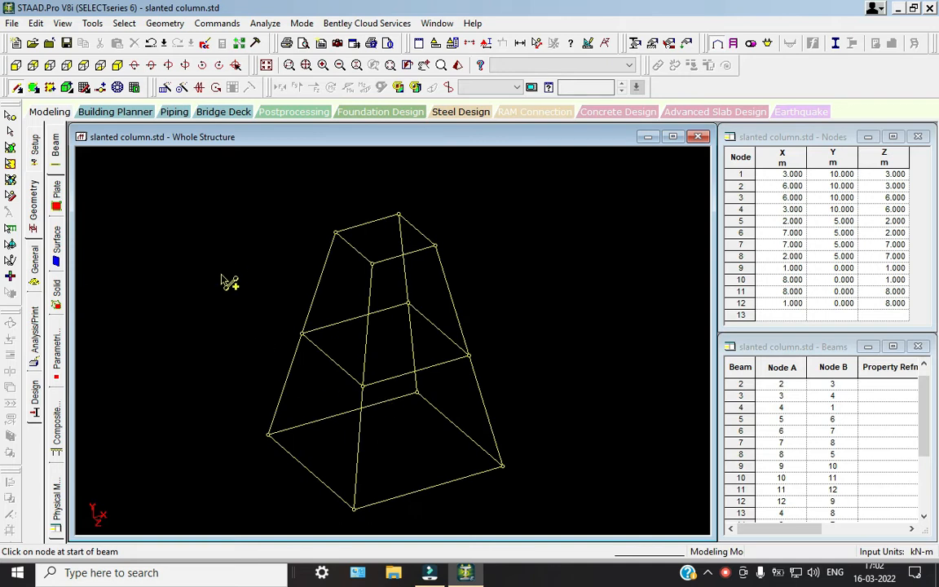
# Step: Add a four-noded plate across the bottom square's corners, saving the structure when auto save asks
pyautogui.click(33, 87)
pyautogui.click(269, 432)
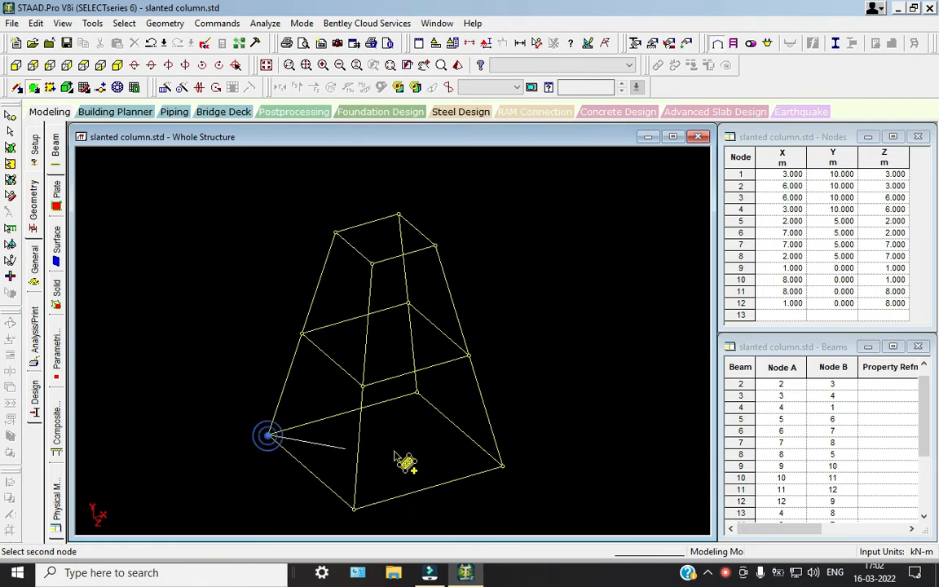
pyautogui.click(417, 394)
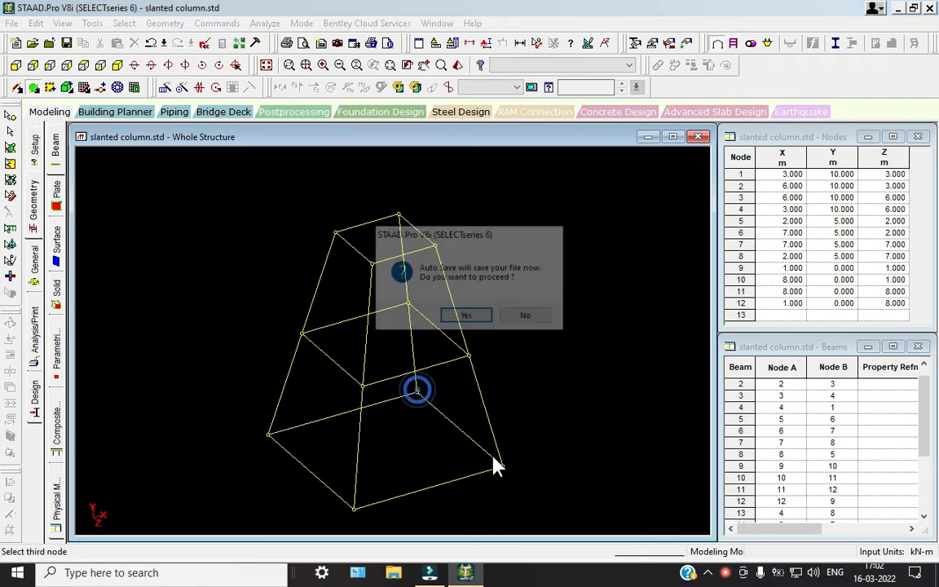
pyautogui.click(480, 316)
pyautogui.click(378, 306)
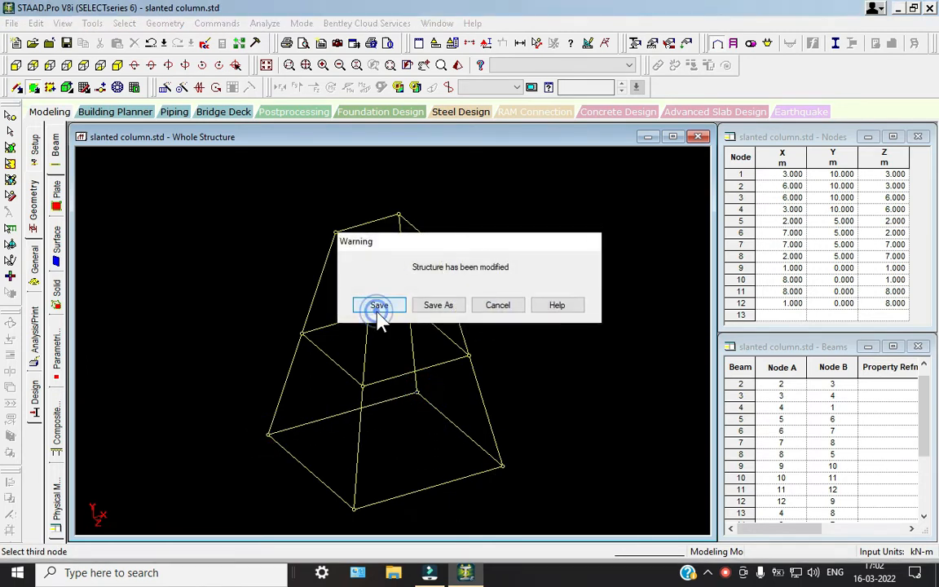
pyautogui.click(503, 467)
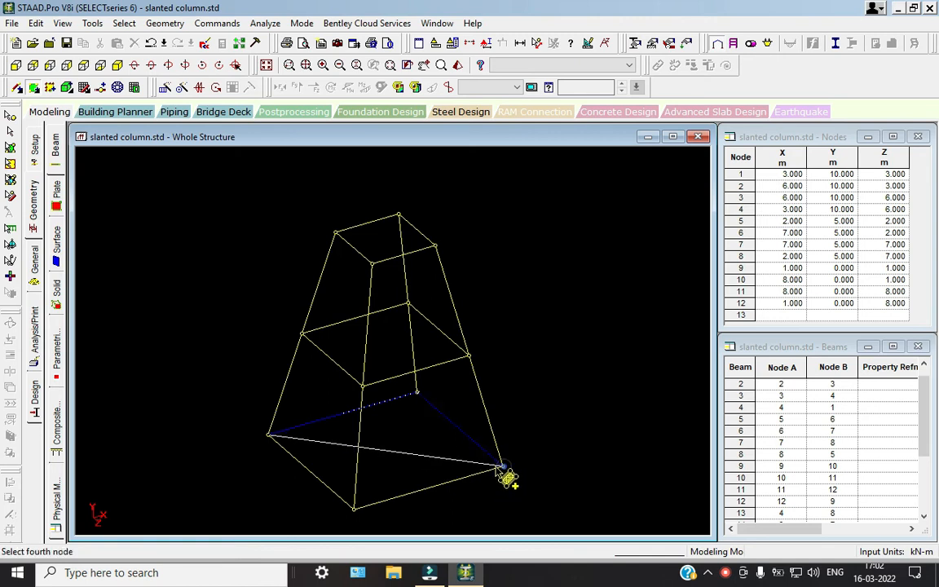
pyautogui.click(354, 510)
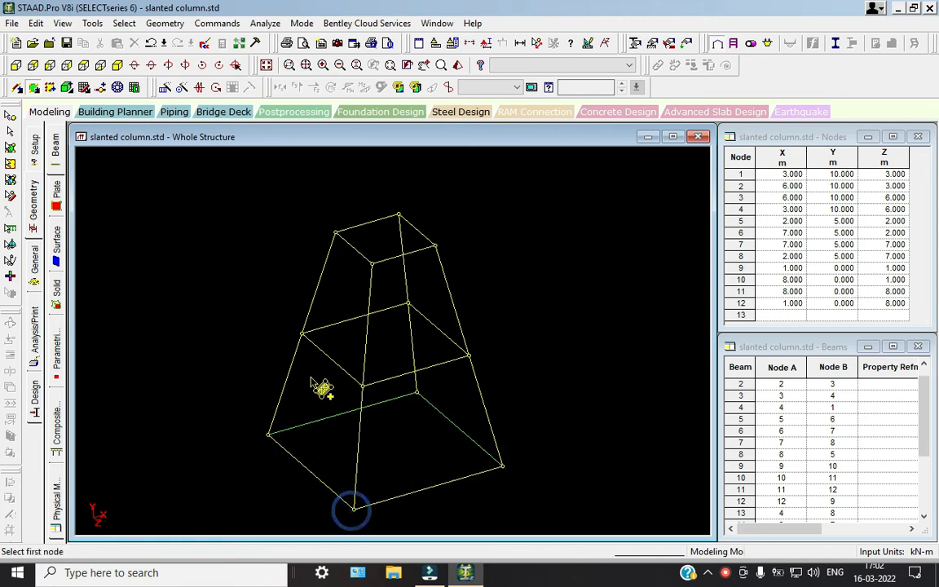
# Step: Add four-noded plates across the corners of the middle square and the top square
pyautogui.click(302, 332)
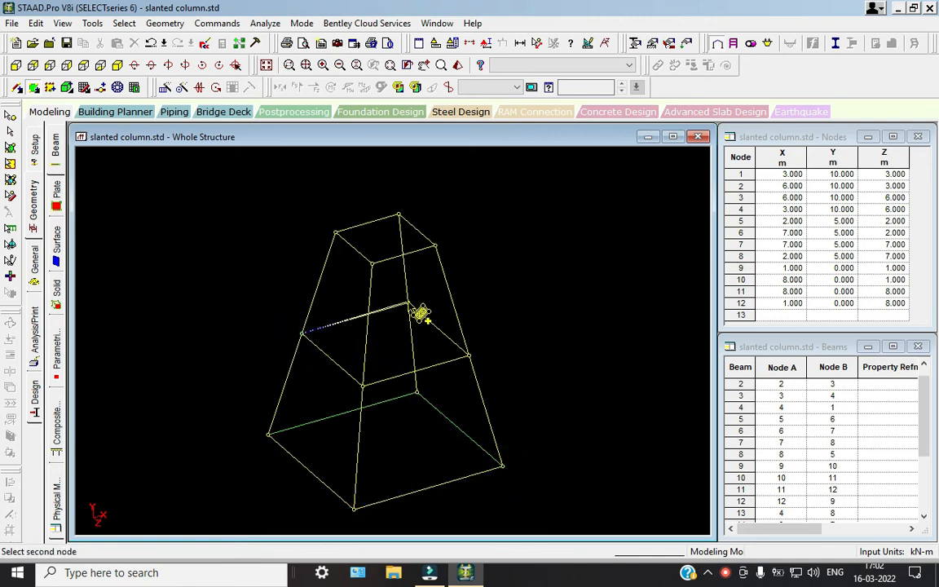
pyautogui.click(407, 304)
pyautogui.click(471, 355)
pyautogui.click(363, 385)
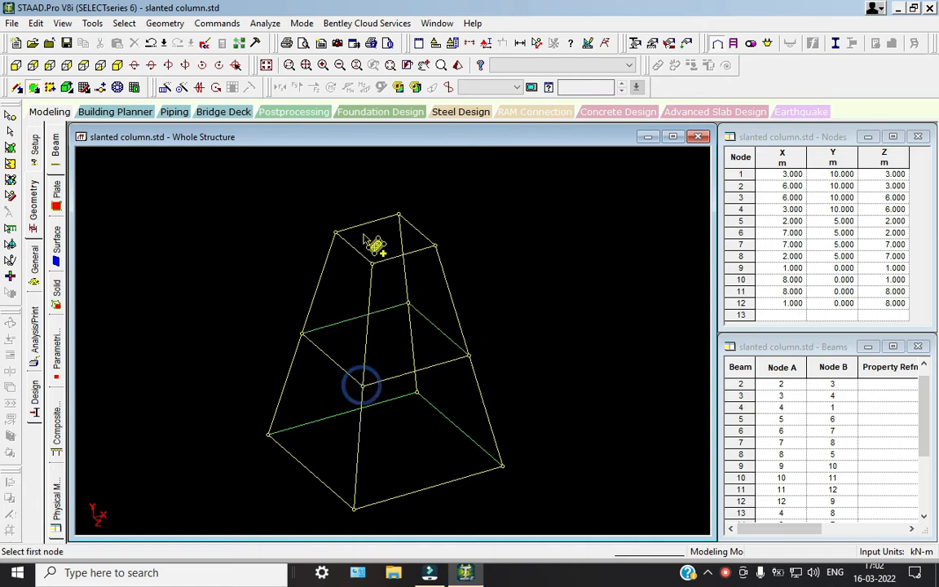
pyautogui.click(335, 233)
pyautogui.click(399, 215)
pyautogui.click(436, 245)
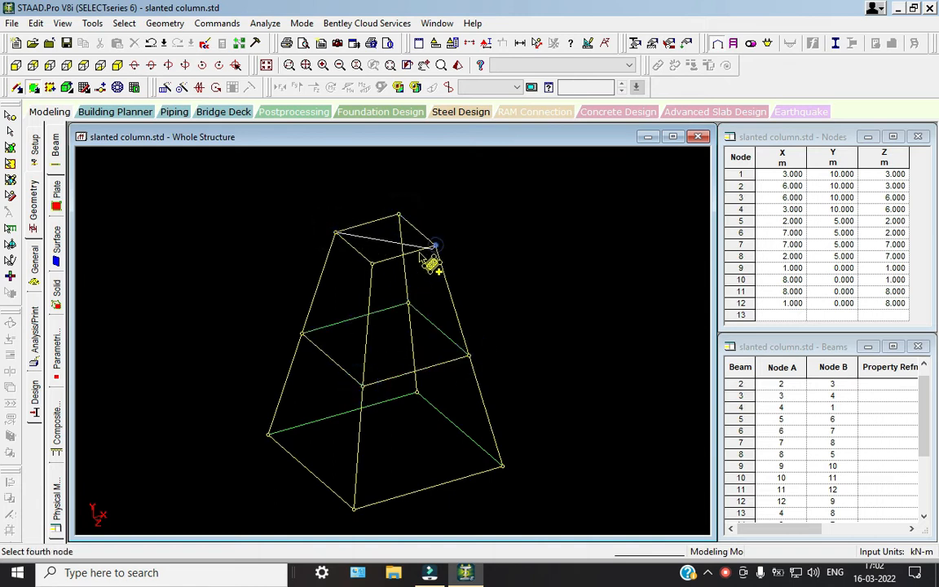
pyautogui.click(372, 263)
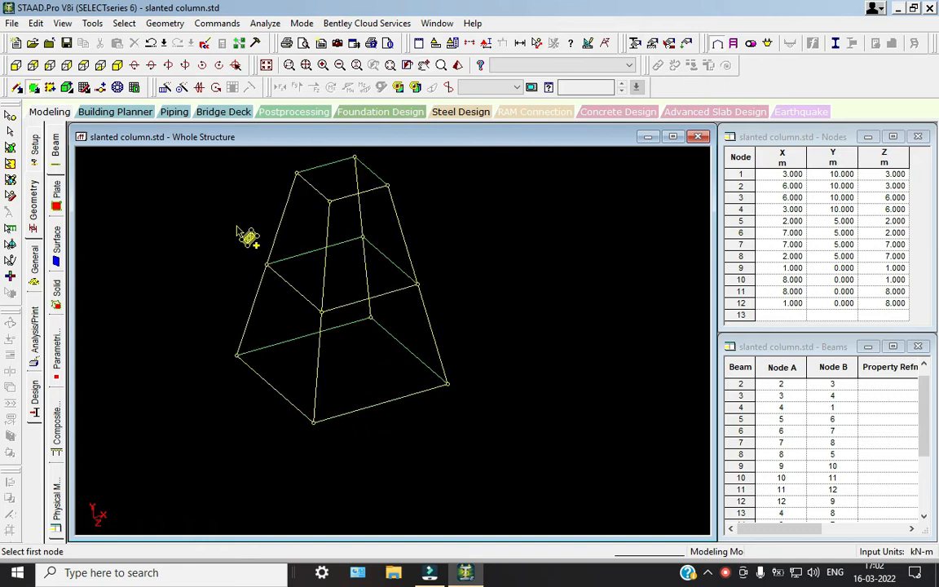
# Step: Select the four corner nodes of the bottom square
pyautogui.click(12, 115)
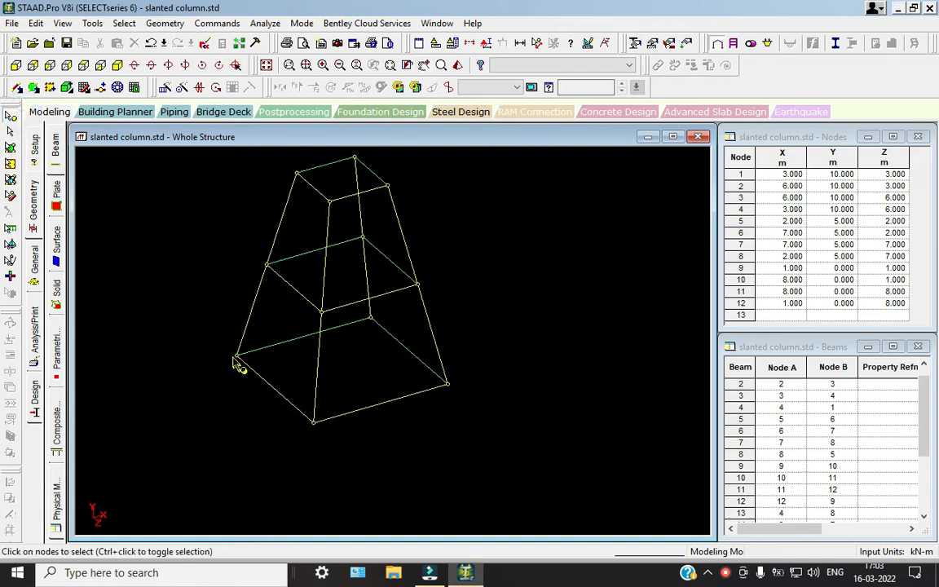
pyautogui.moveTo(214, 342); pyautogui.dragTo(174, 327)
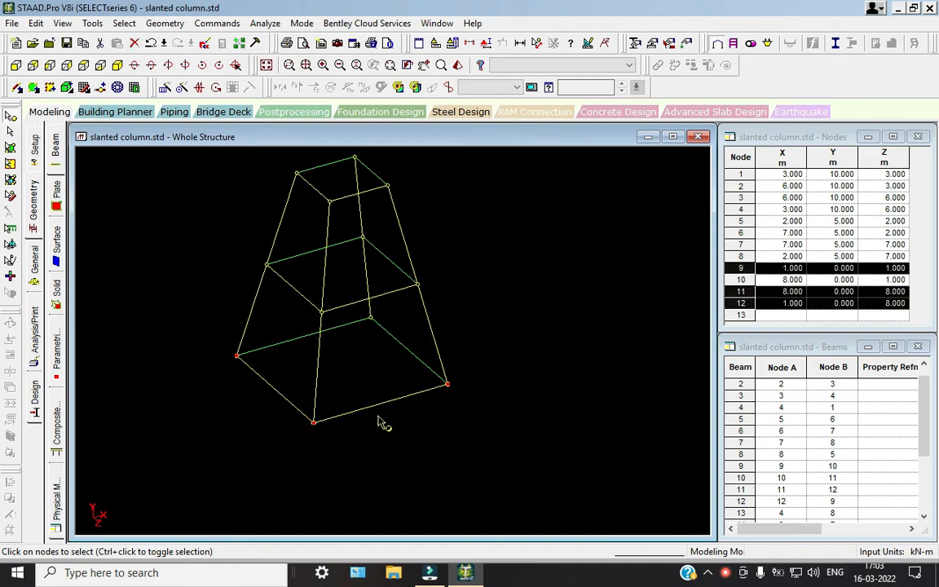
pyautogui.keyDown('ctrl'); pyautogui.click(371, 319); pyautogui.keyUp('ctrl')
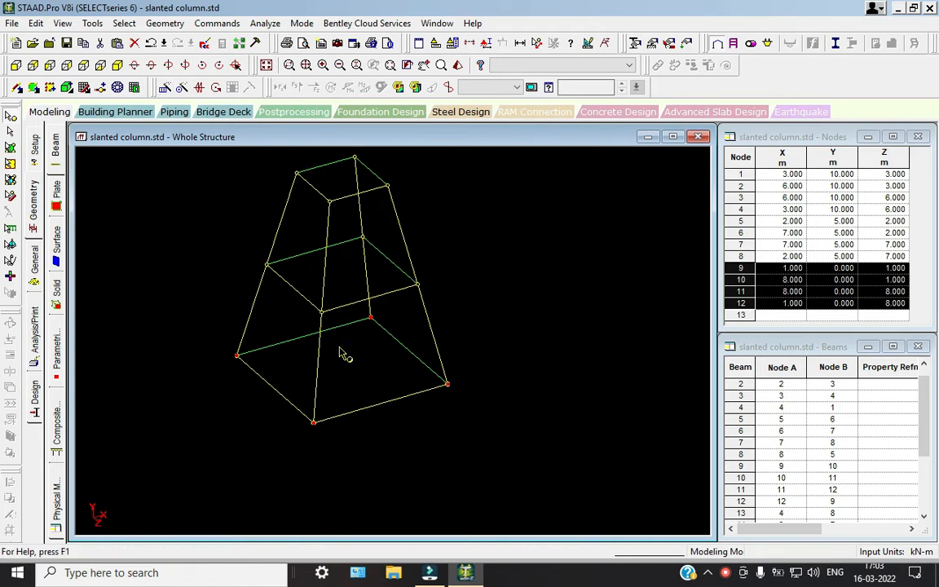
pyautogui.hotkey('ctrl', 'v')
pyautogui.doubleClick(406, 310)
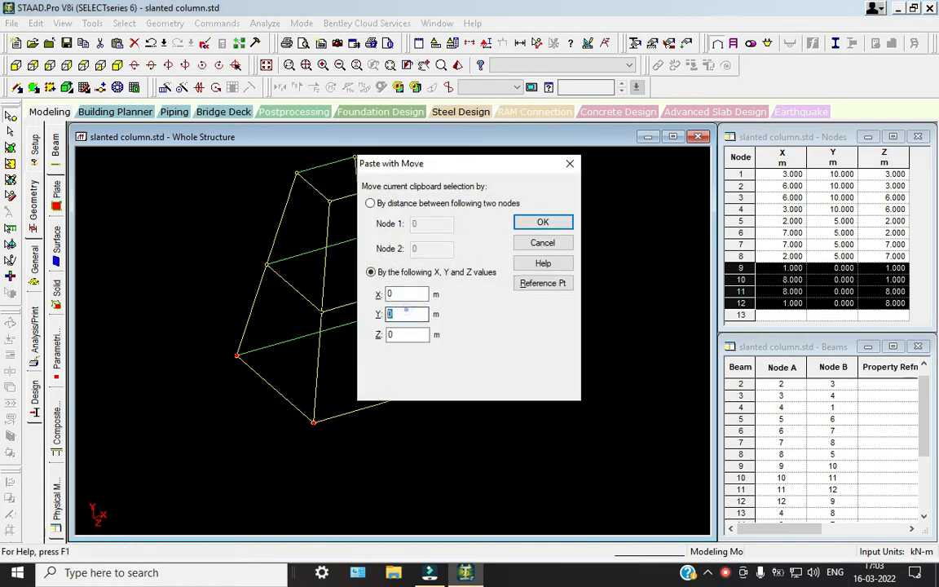
pyautogui.write('-3')
pyautogui.click(541, 243)
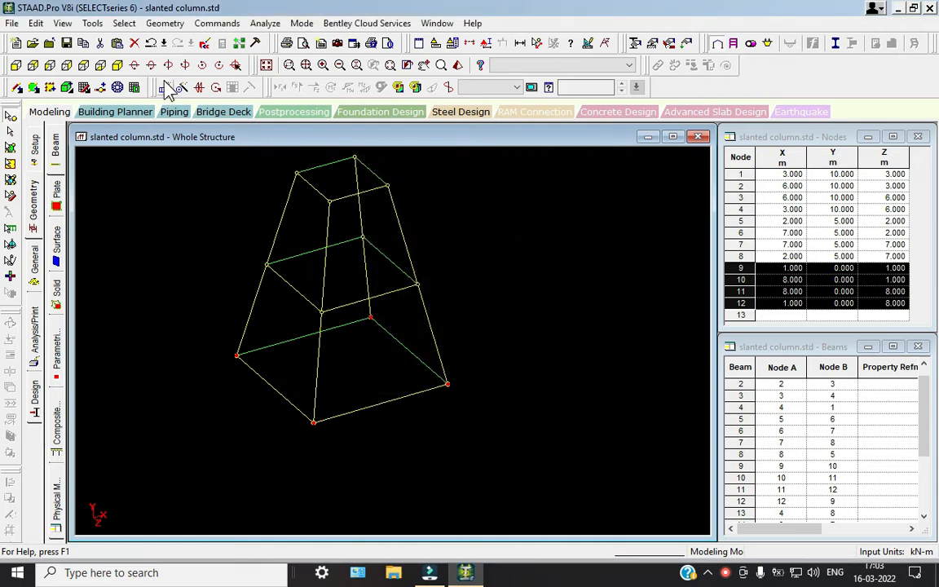
# Step: Extend vertical columns from the selected nodes using Translational Repeat in Y with one -3 m step and linked steps, and clear the selection
pyautogui.click(166, 88)
pyautogui.click(318, 351)
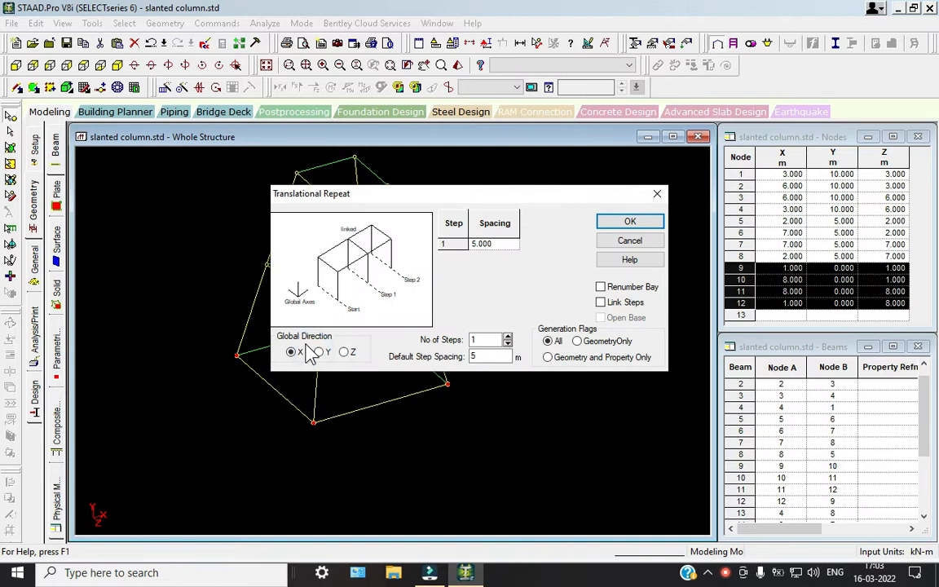
pyautogui.doubleClick(479, 356)
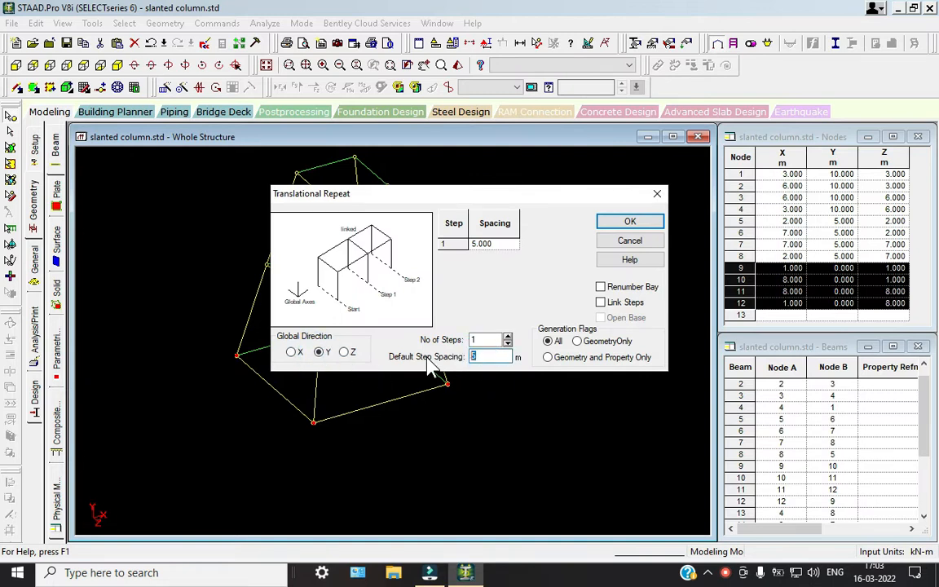
pyautogui.click(601, 303)
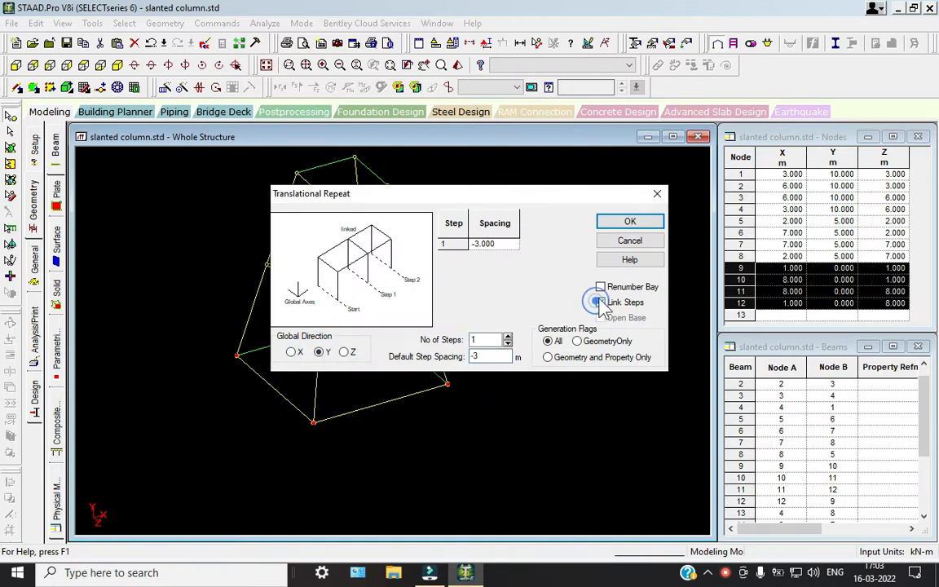
pyautogui.click(630, 221)
pyautogui.click(513, 396)
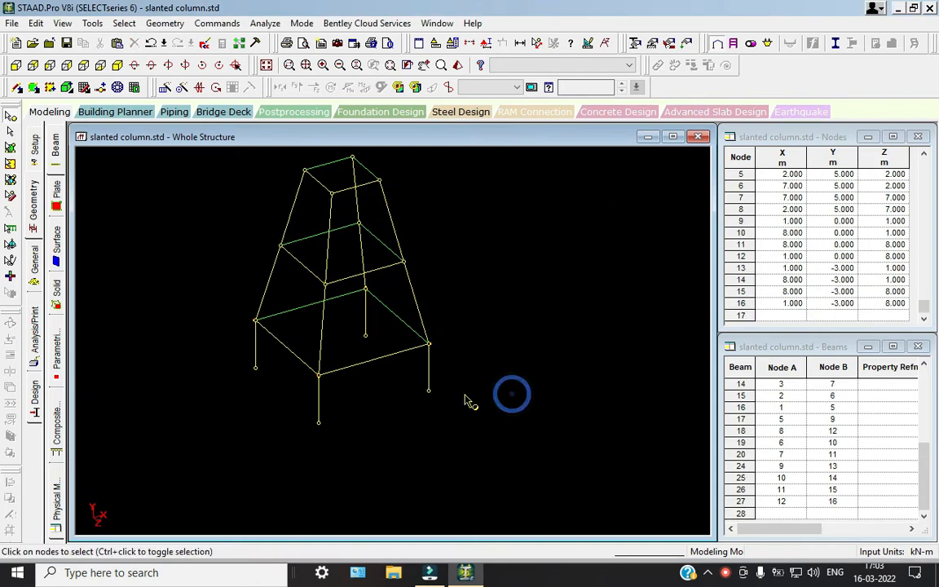
pyautogui.moveTo(460, 395); pyautogui.dragTo(525, 438, button='middle')
pyautogui.scroll(3, 435, 396)
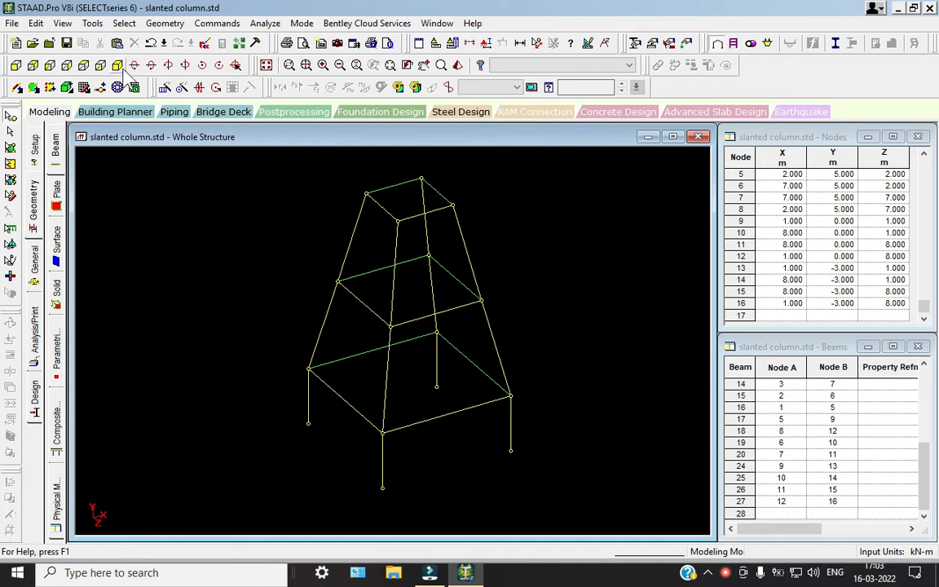
# Step: Display the structure in front view and create a fixed support
pyautogui.click(15, 65)
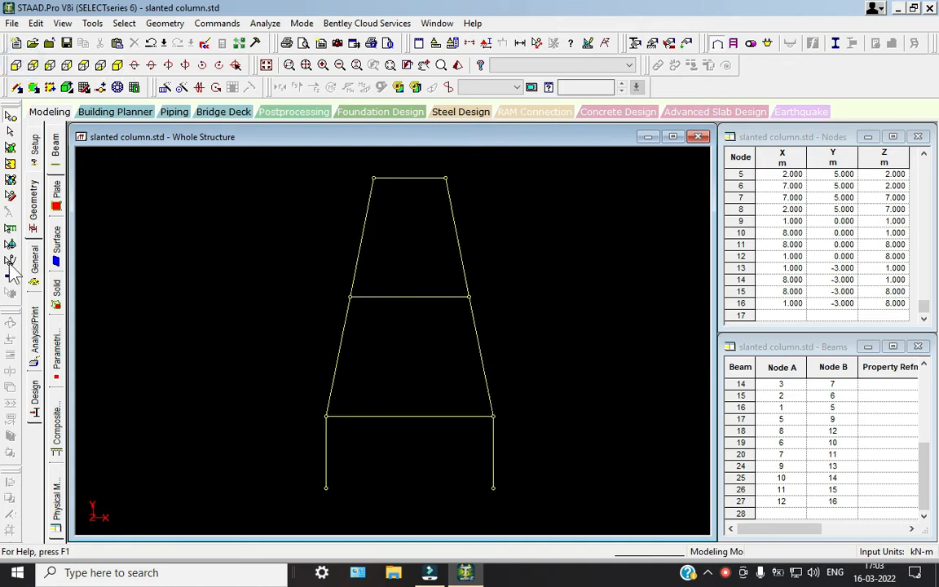
pyautogui.click(34, 263)
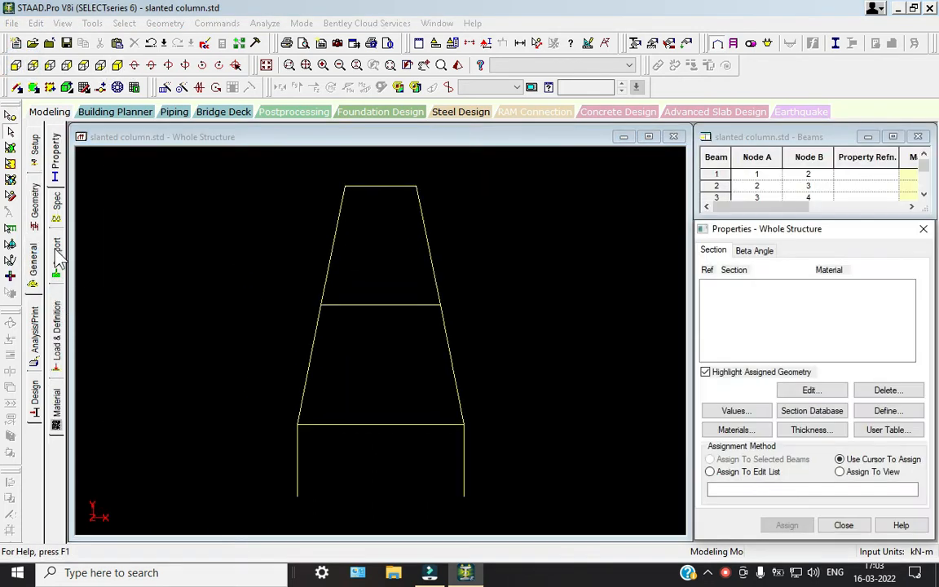
pyautogui.click(57, 257)
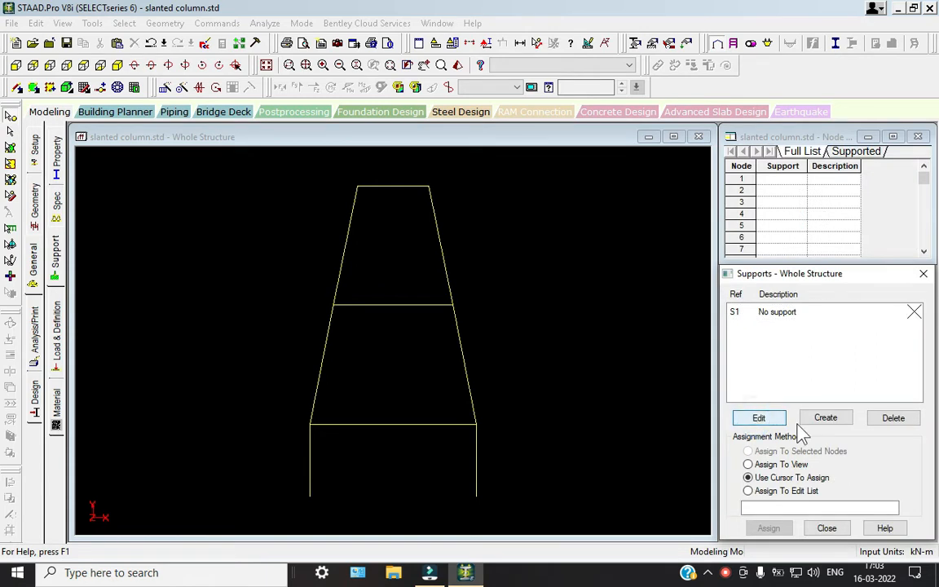
pyautogui.click(825, 417)
pyautogui.click(723, 541)
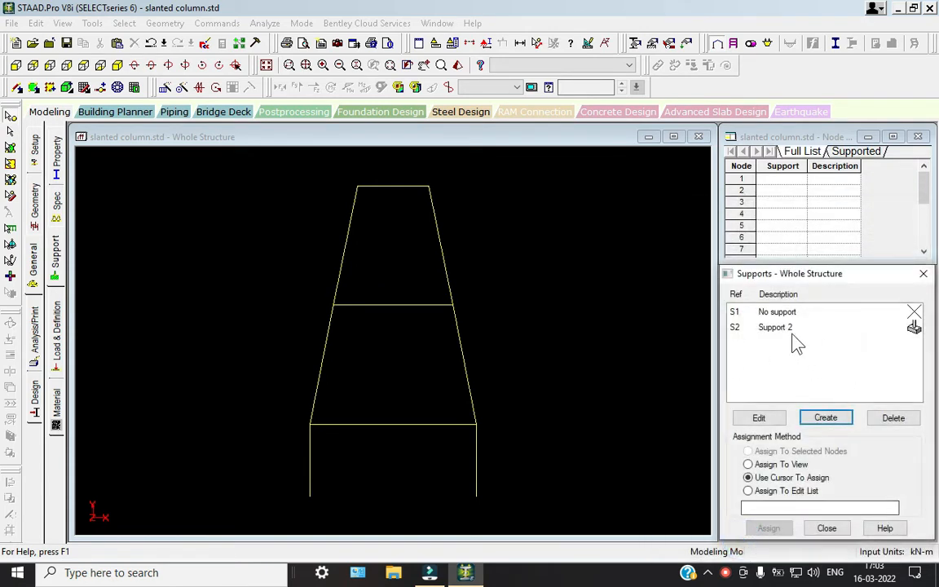
# Step: Assign the new fixed support to the four column base nodes and return to the isometric view
pyautogui.click(774, 327)
pyautogui.moveTo(282, 465); pyautogui.dragTo(528, 524)
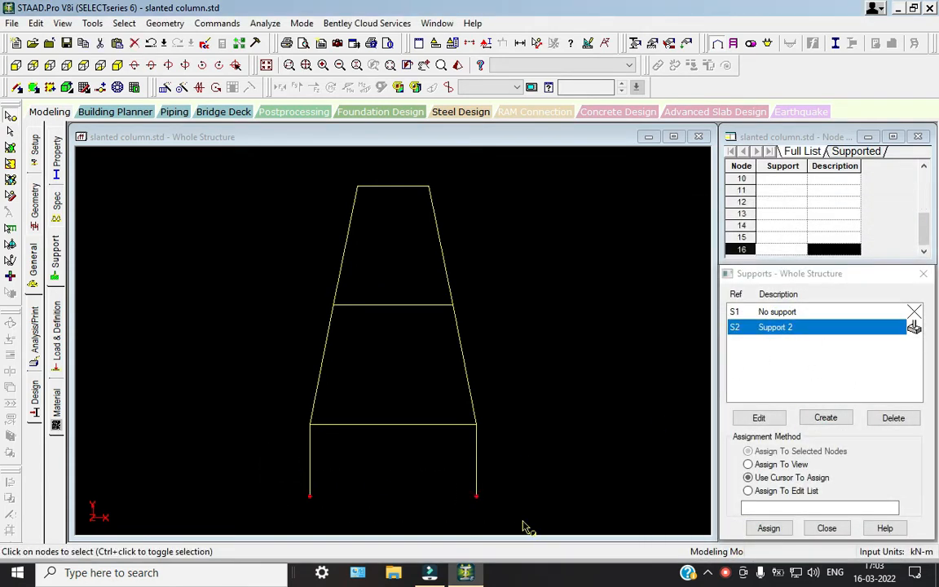
pyautogui.click(774, 529)
pyautogui.click(832, 443)
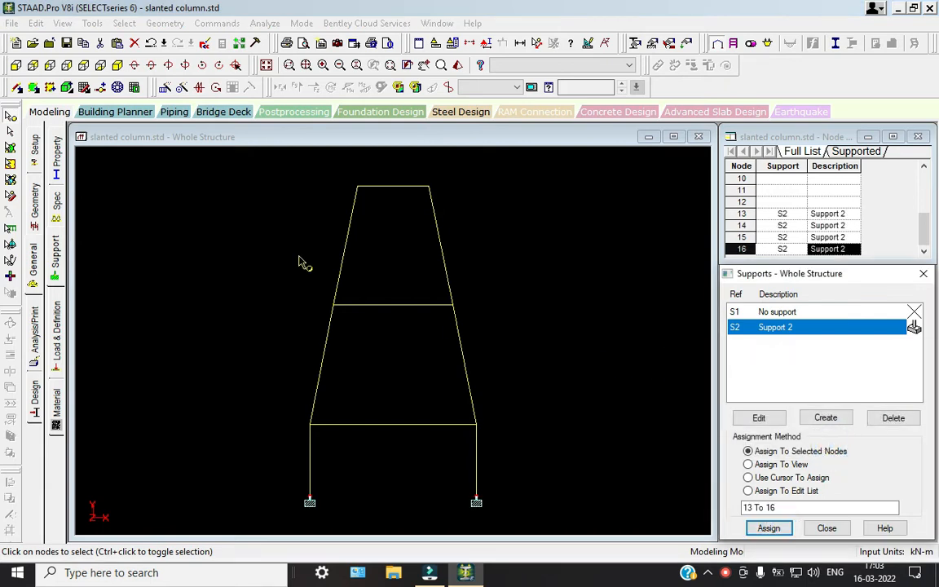
pyautogui.click(100, 65)
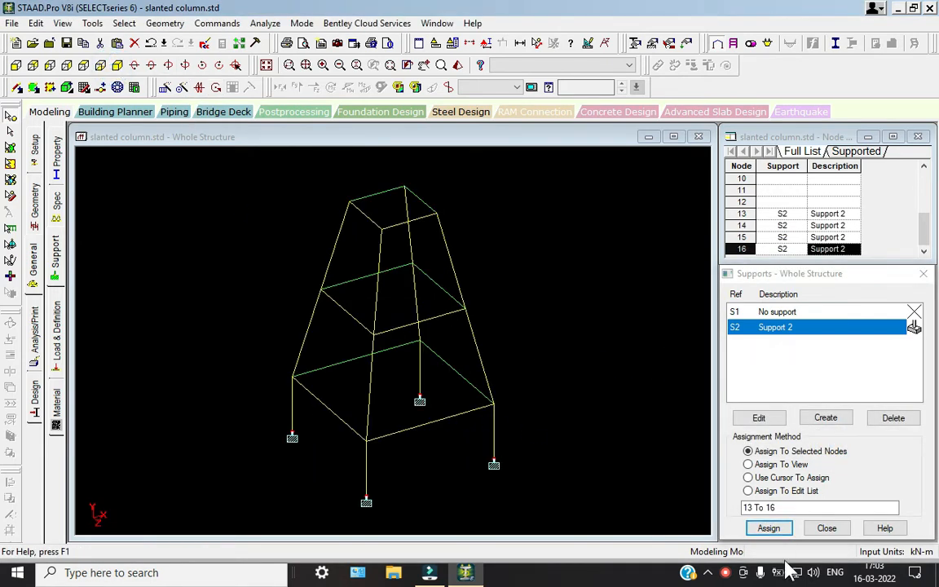
pyautogui.click(726, 572)
pyautogui.click(886, 474)
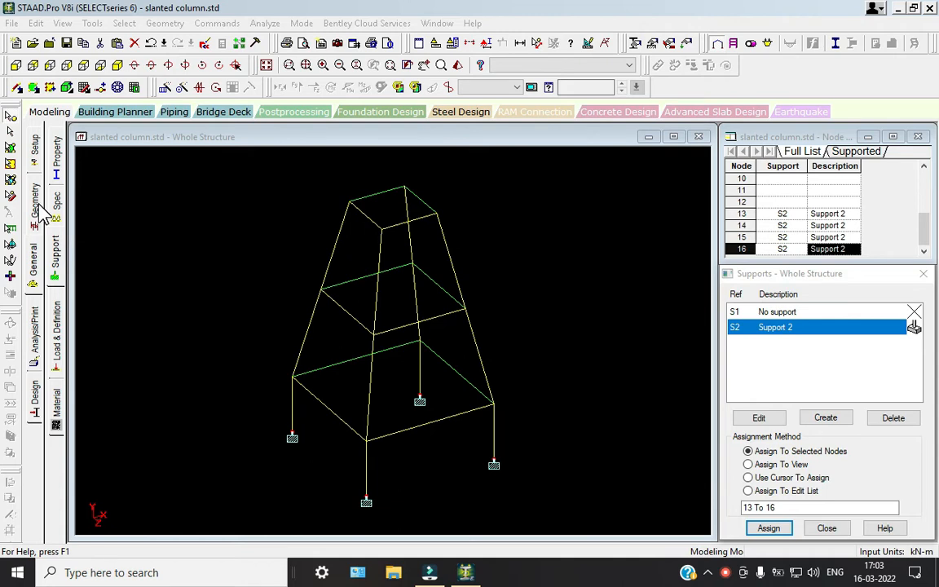
# Step: Open the member property definitions and look through the tapered, general, tee and trapezoidal section types
pyautogui.click(61, 156)
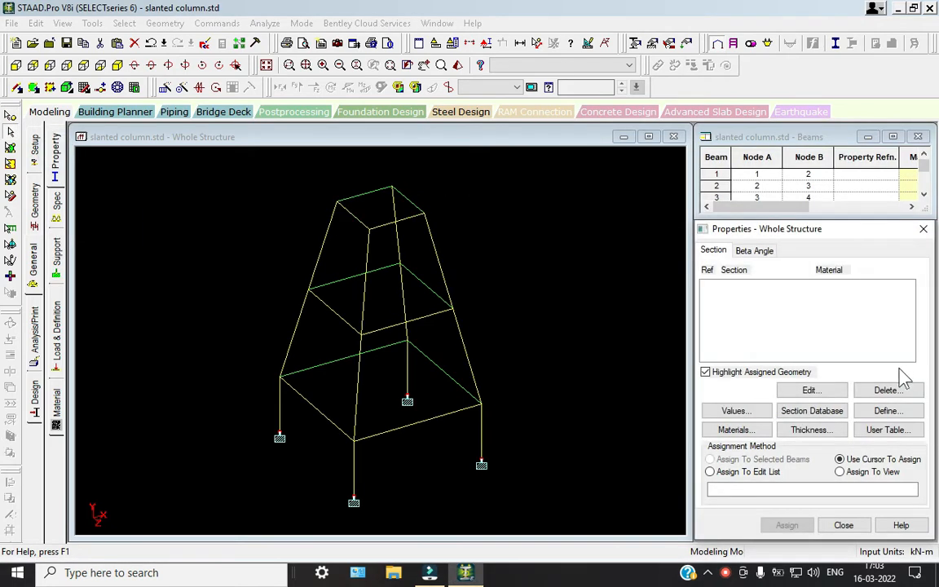
pyautogui.click(888, 411)
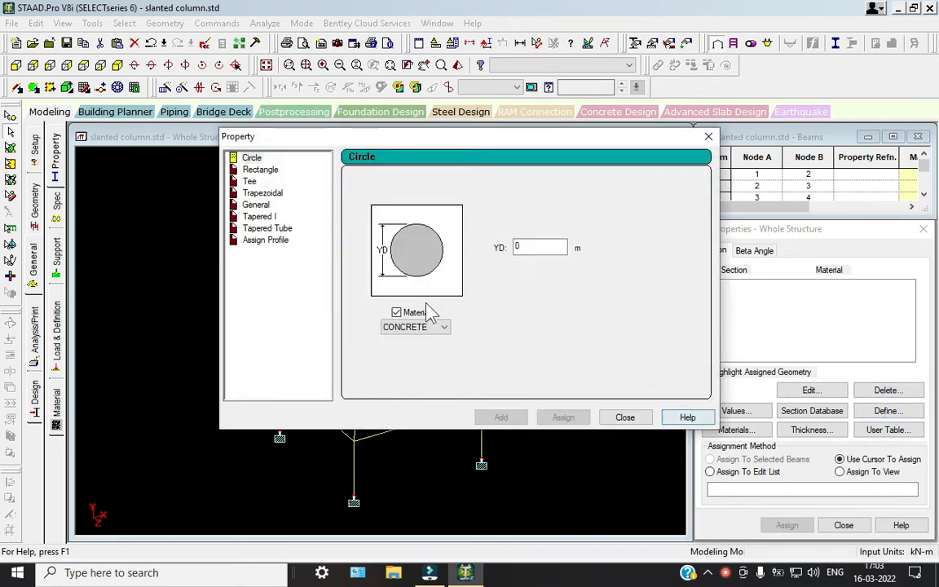
pyautogui.click(267, 229)
pyautogui.click(258, 217)
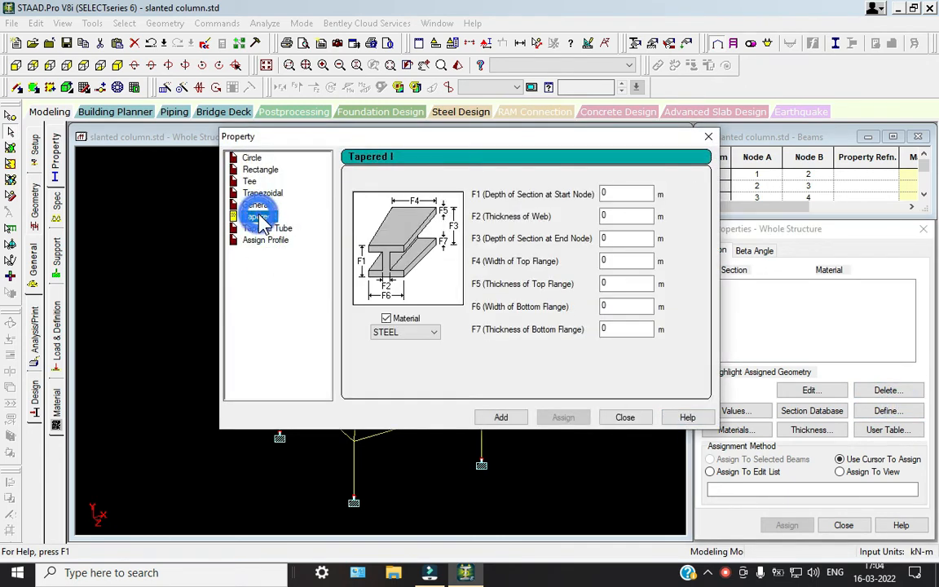
pyautogui.click(254, 205)
pyautogui.click(250, 182)
pyautogui.click(256, 193)
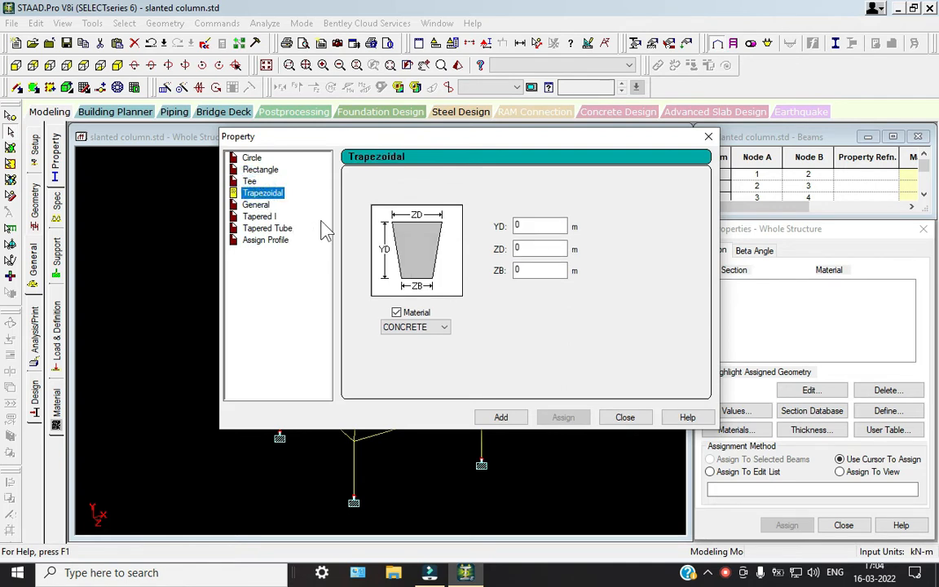
# Step: Add a concrete rectangular section with YD 0.35 m and ZD 0.35 m
pyautogui.click(257, 170)
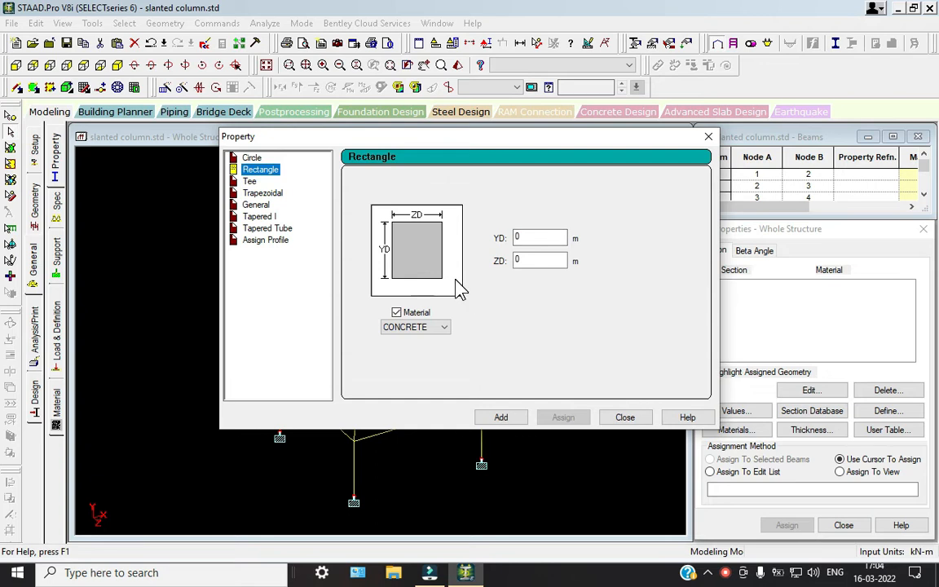
pyautogui.click(546, 235)
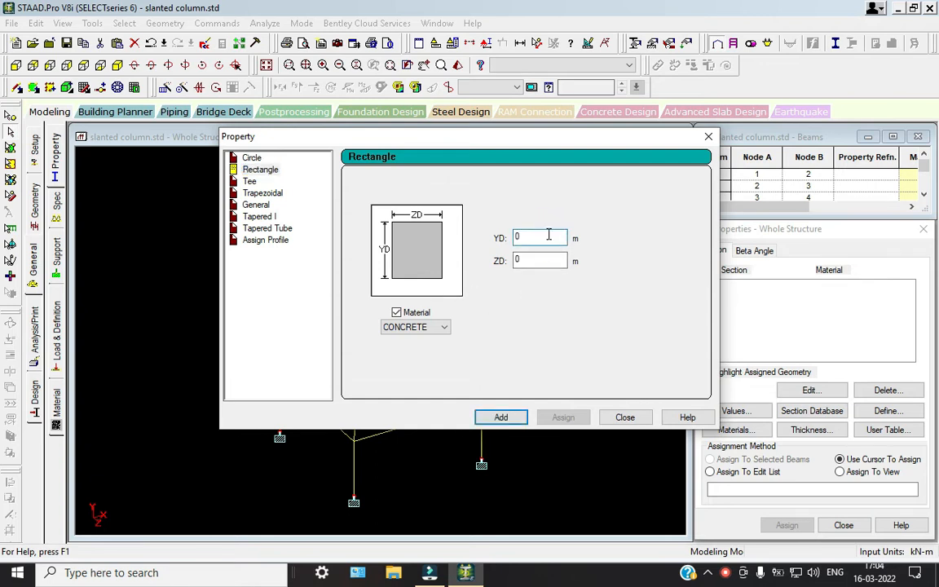
pyautogui.write('.35')
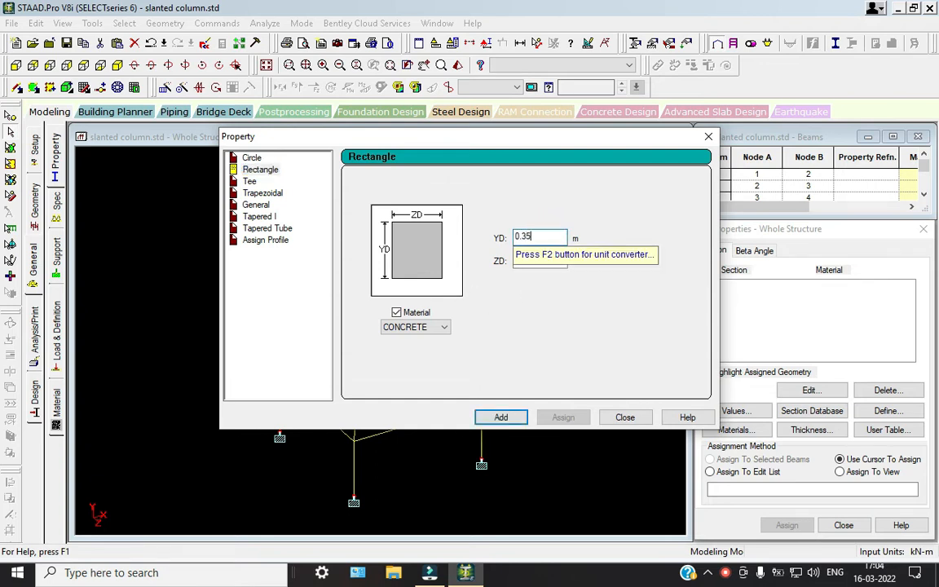
pyautogui.press('Tab')
pyautogui.write('0')
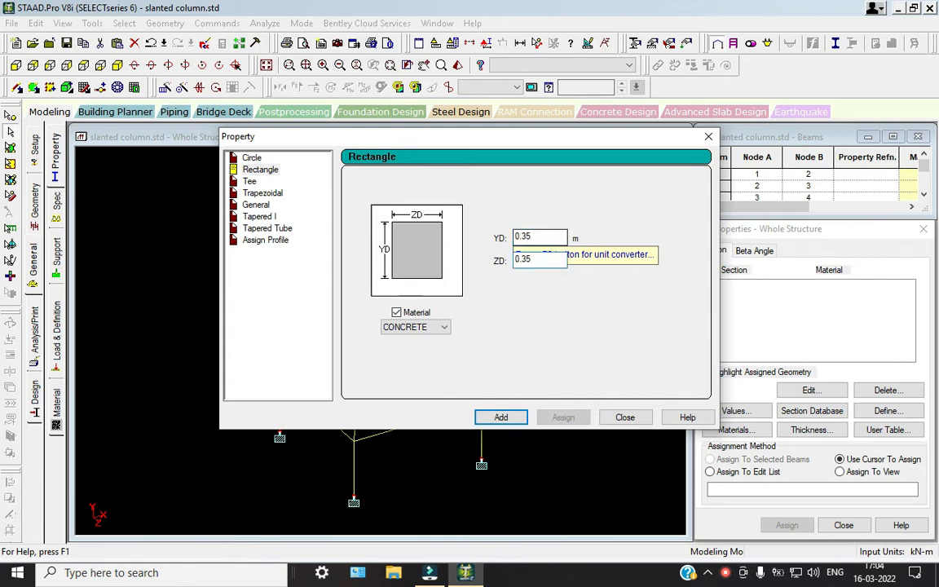
pyautogui.press('Return')
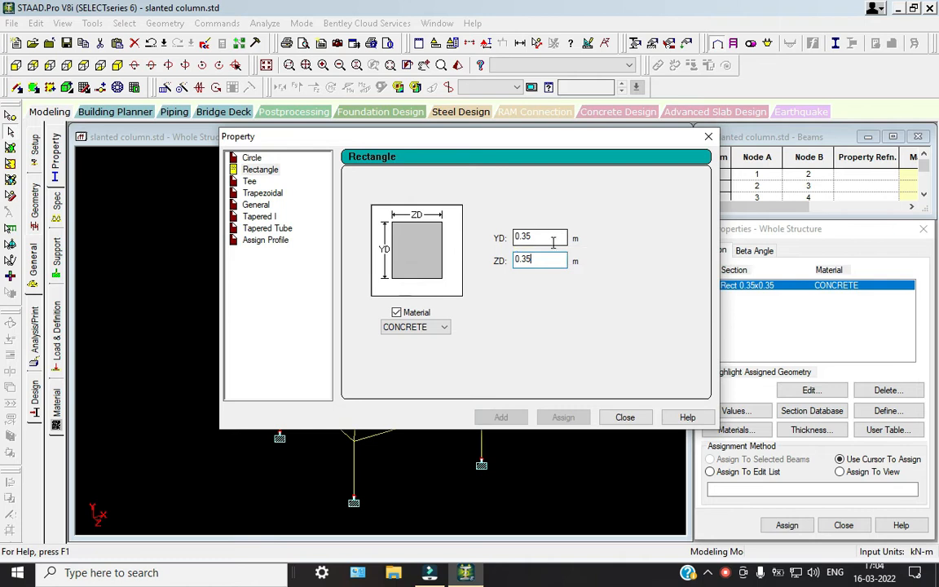
# Step: Add a second concrete rectangular section with YD 0.4 m and ZD 0.35 m, and close the section definition
pyautogui.click(555, 238)
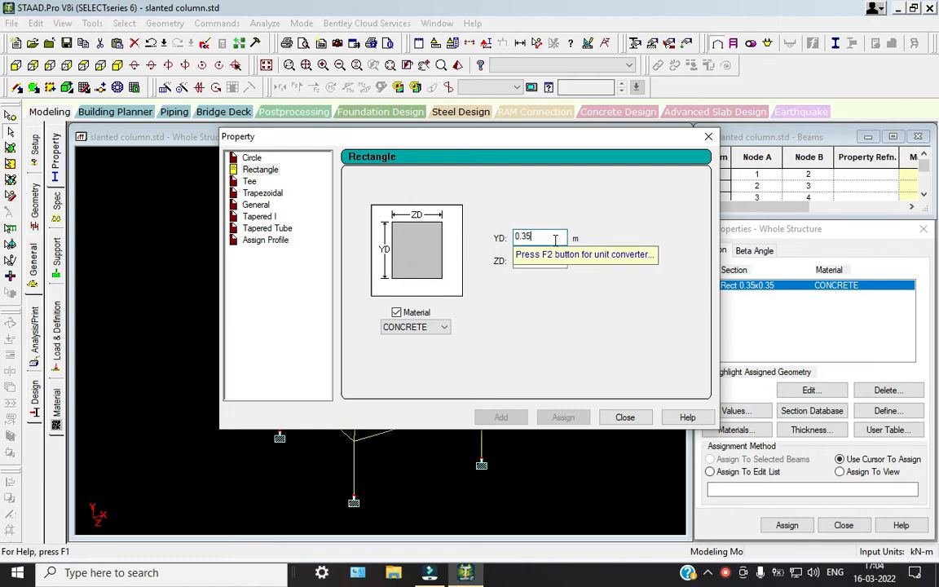
pyautogui.press('BackSpace')
pyautogui.press('BackSpace')
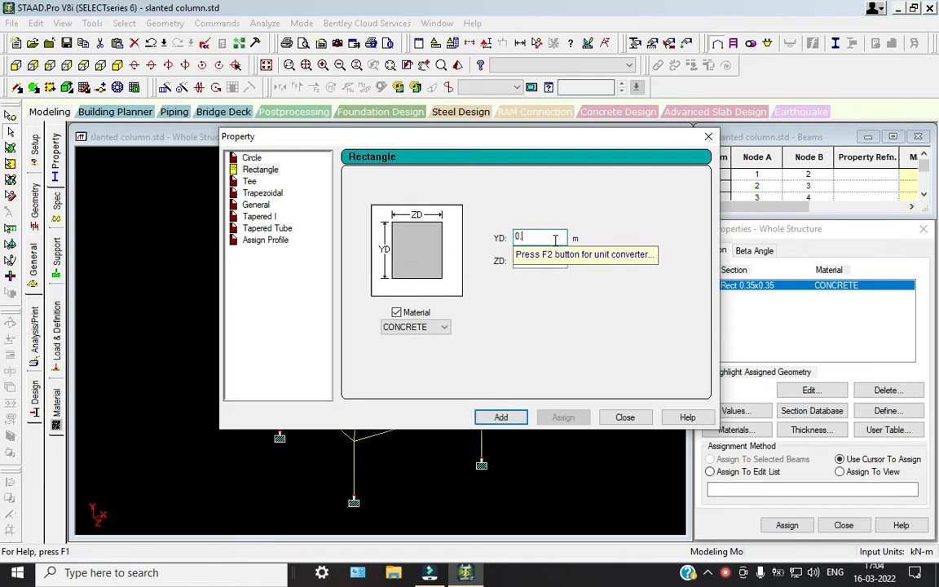
pyautogui.write('4')
pyautogui.press('Return')
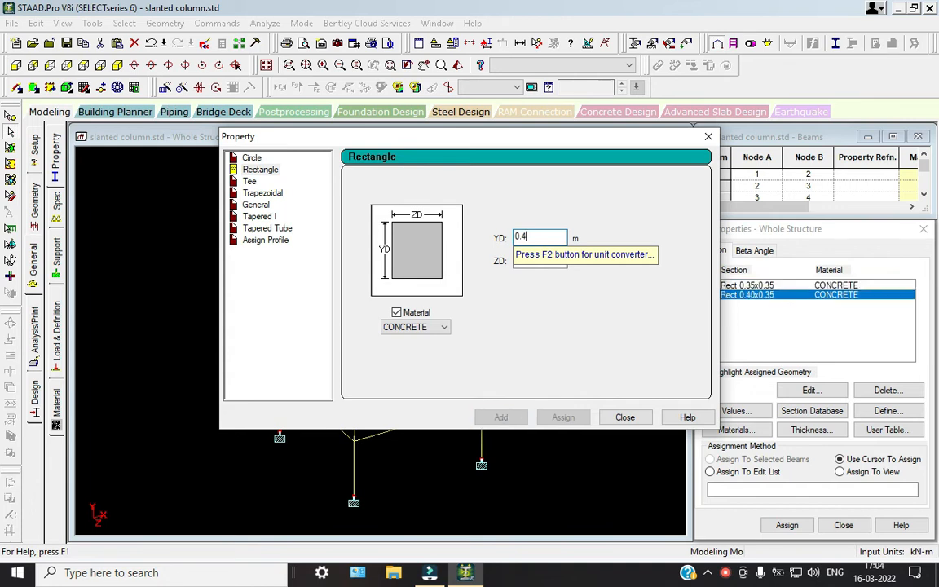
pyautogui.click(624, 417)
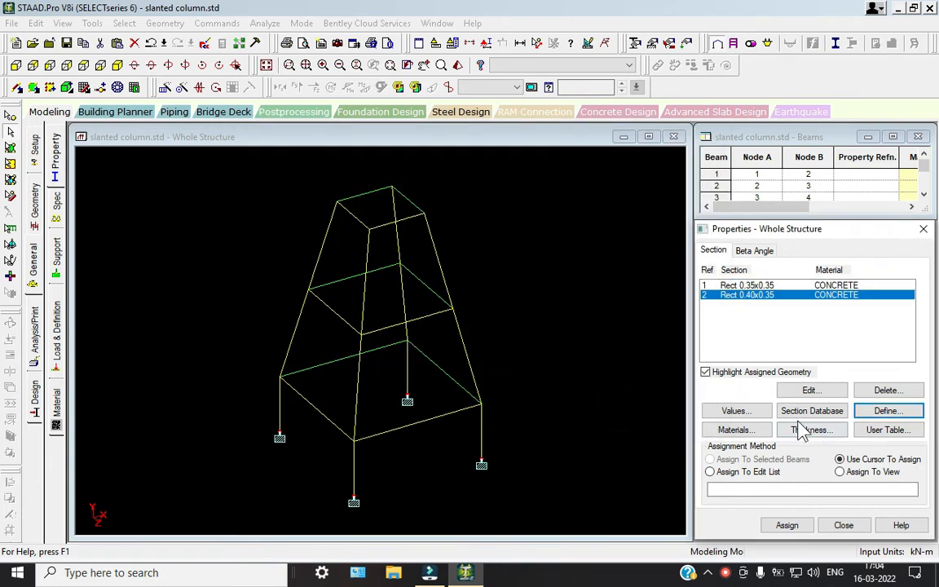
# Step: Add a concrete plate element thickness of 0.125 m at all four nodes
pyautogui.click(802, 431)
pyautogui.click(582, 227)
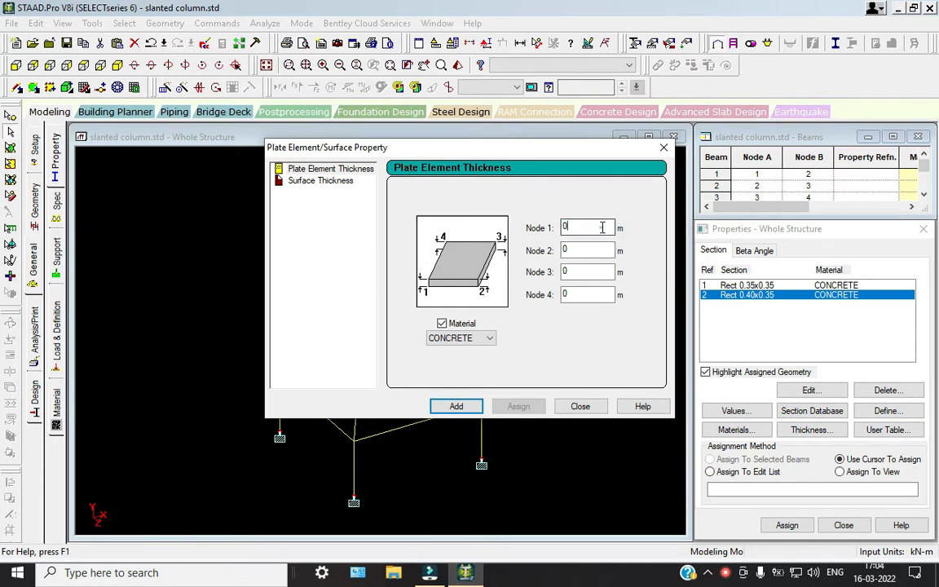
pyautogui.click(600, 228)
pyautogui.write('.125')
pyautogui.press('Return')
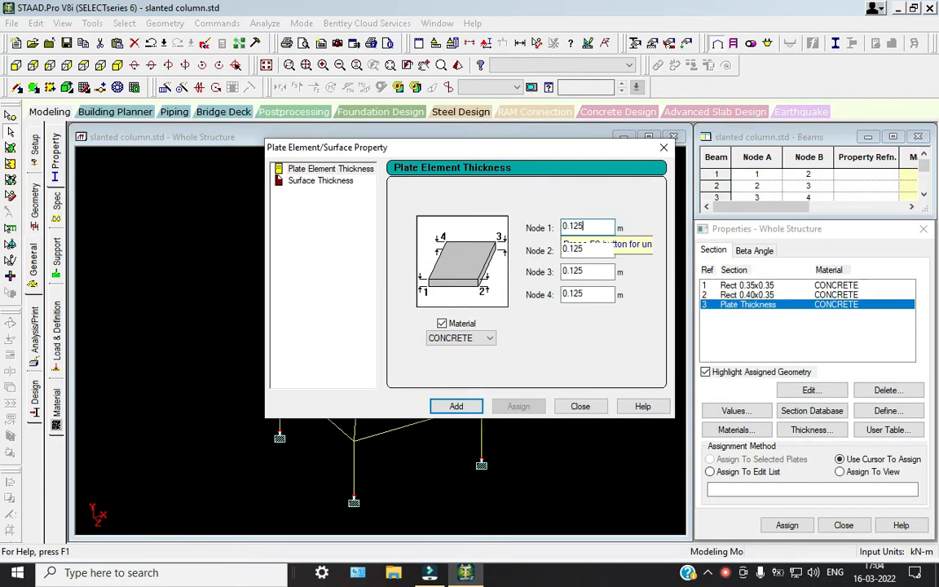
pyautogui.click(599, 405)
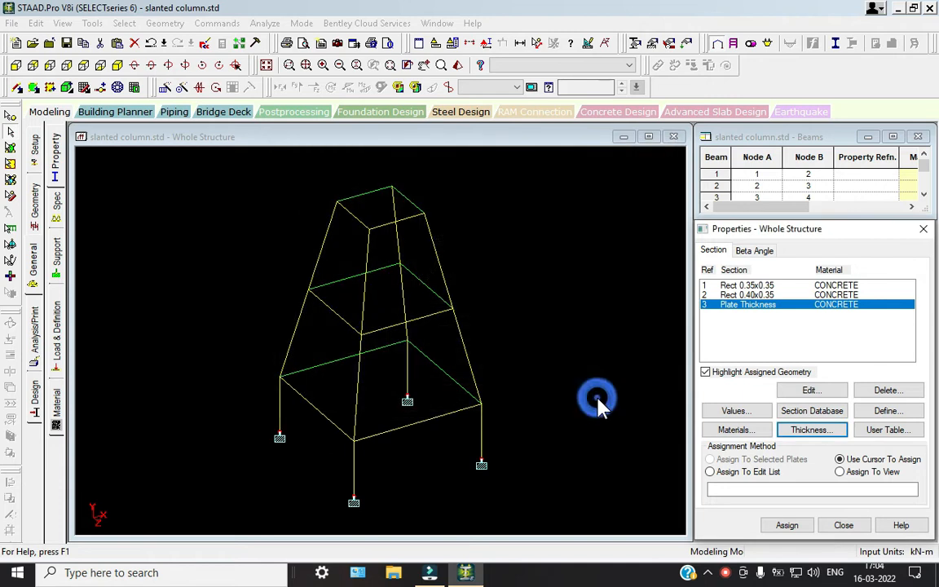
# Step: Assign the Rect 0.40x0.35 section to all vertical and slanted columns
pyautogui.click(769, 295)
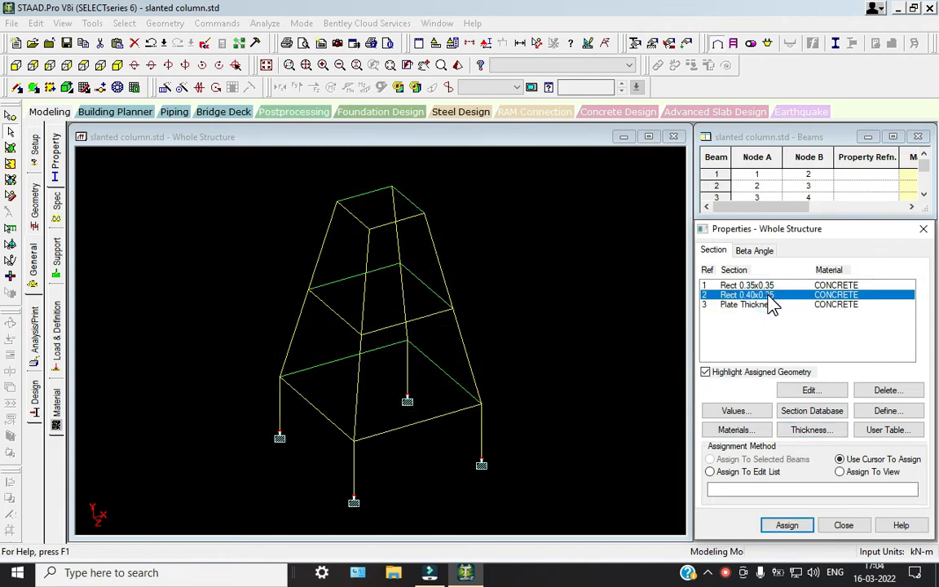
pyautogui.click(124, 23)
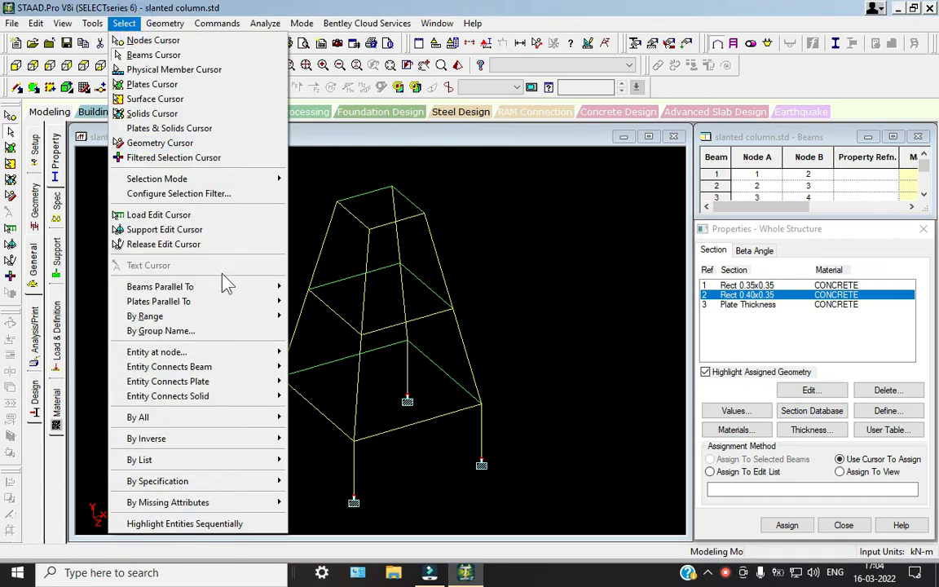
pyautogui.moveTo(261, 287)
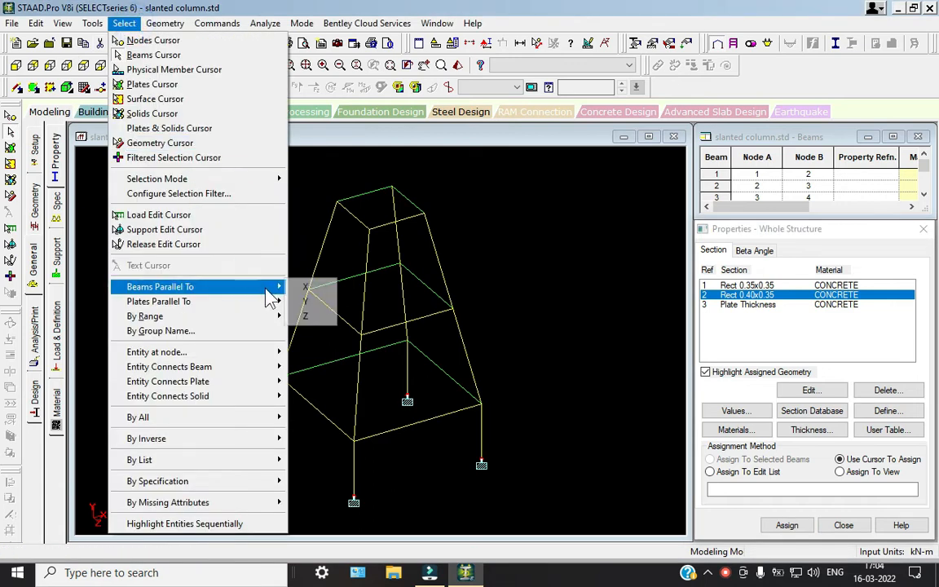
pyautogui.click(315, 317)
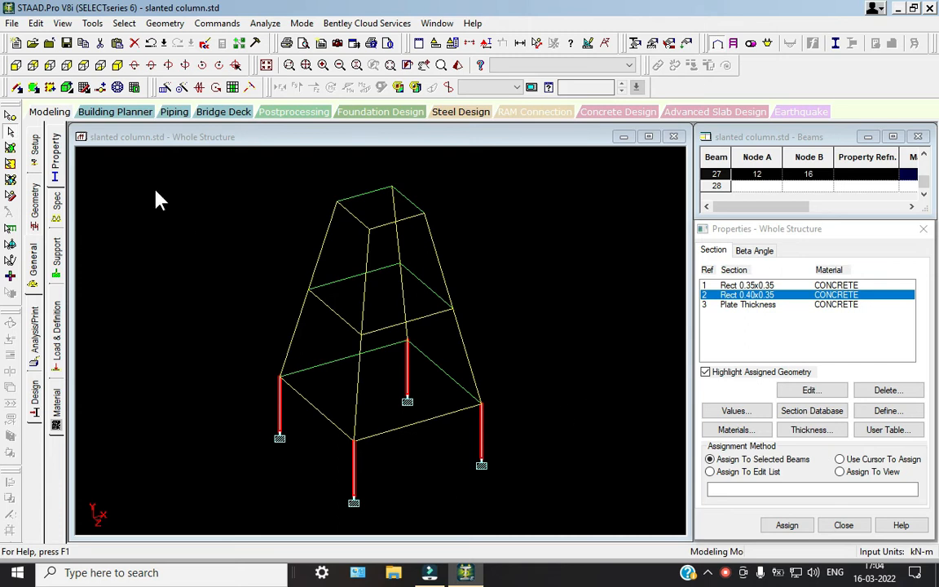
pyautogui.click(15, 64)
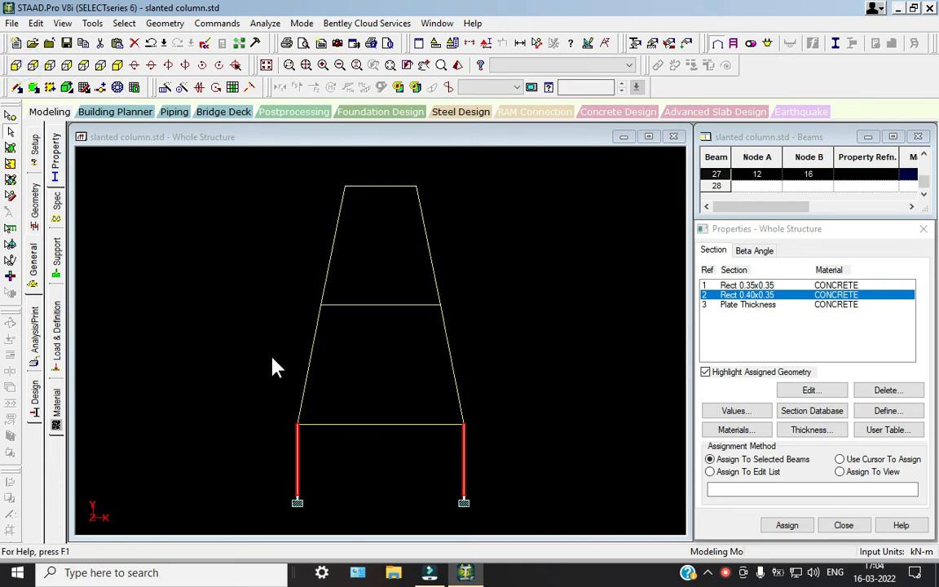
pyautogui.keyDown('ctrl'); pyautogui.moveTo(272, 358); pyautogui.dragTo(520, 374); pyautogui.keyUp('ctrl')
pyautogui.keyDown('ctrl'); pyautogui.moveTo(283, 225); pyautogui.dragTo(407, 248); pyautogui.keyUp('ctrl')
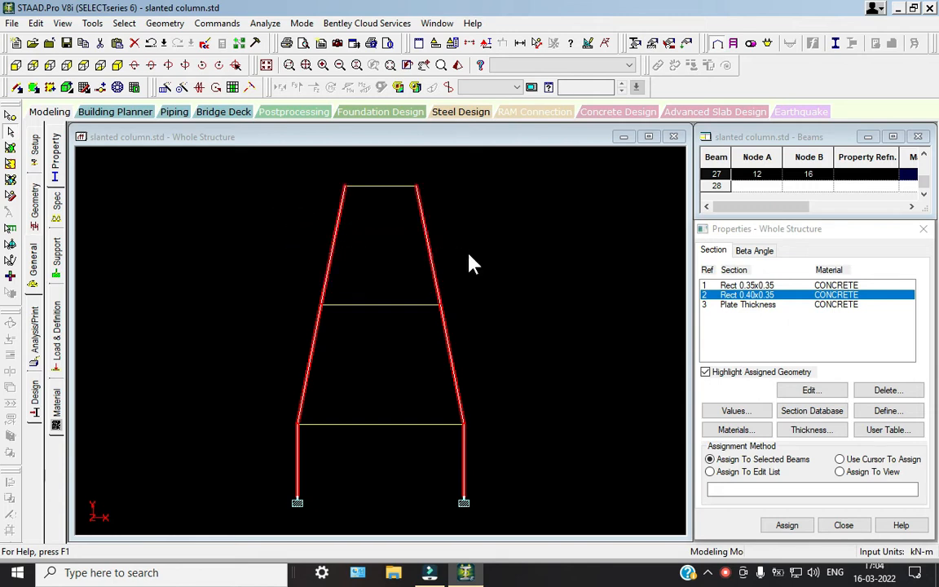
pyautogui.click(116, 65)
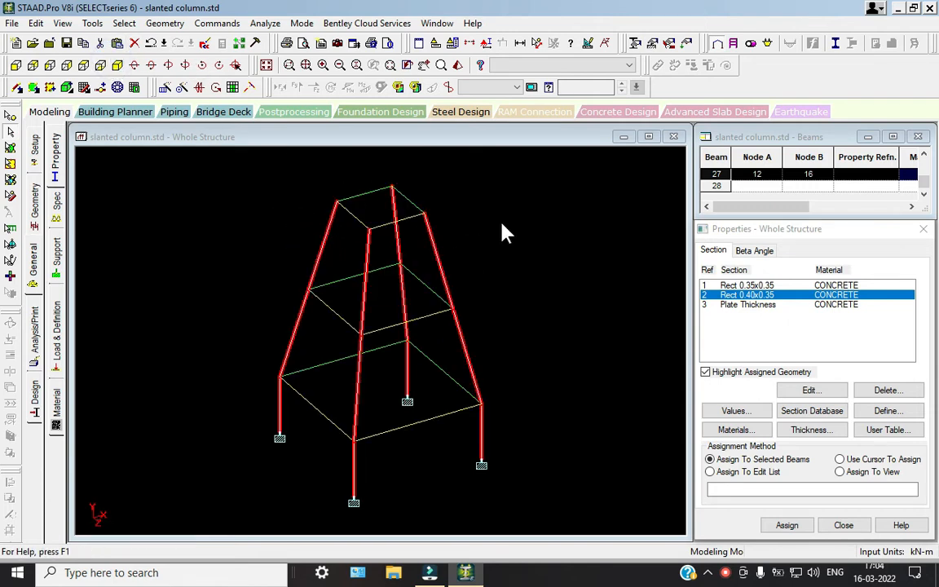
pyautogui.click(785, 525)
pyautogui.click(836, 420)
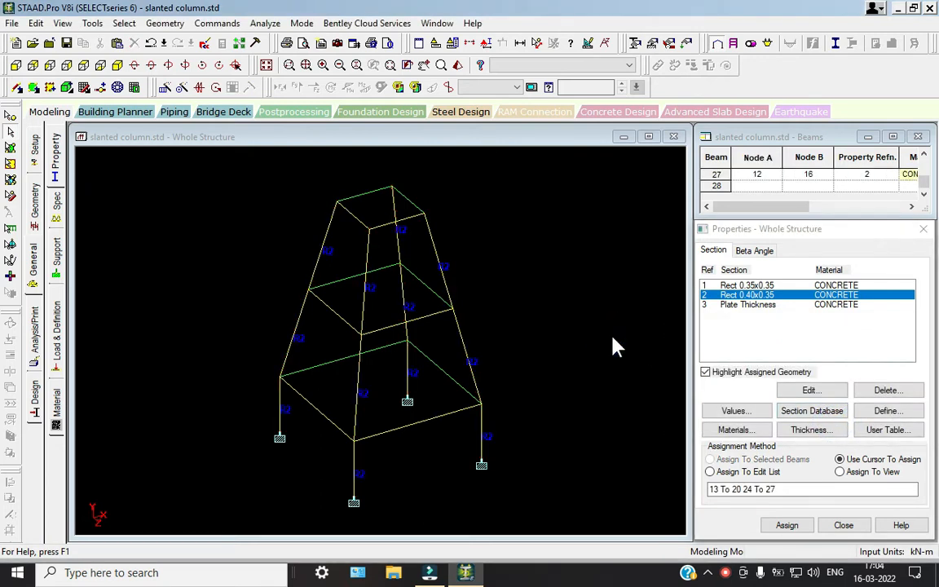
# Step: Assign the plate thickness property to all the floor plates using Assign To View
pyautogui.click(767, 306)
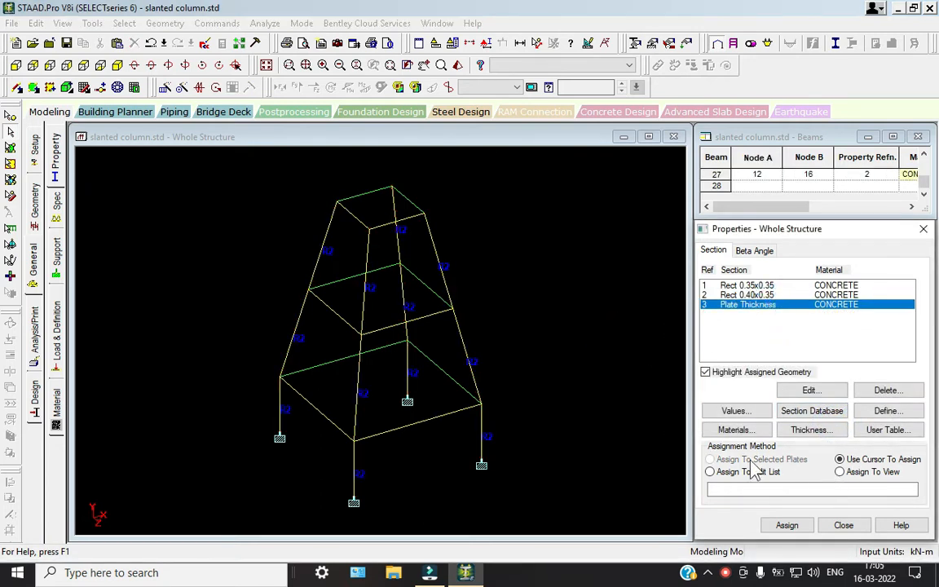
pyautogui.click(837, 472)
pyautogui.click(786, 525)
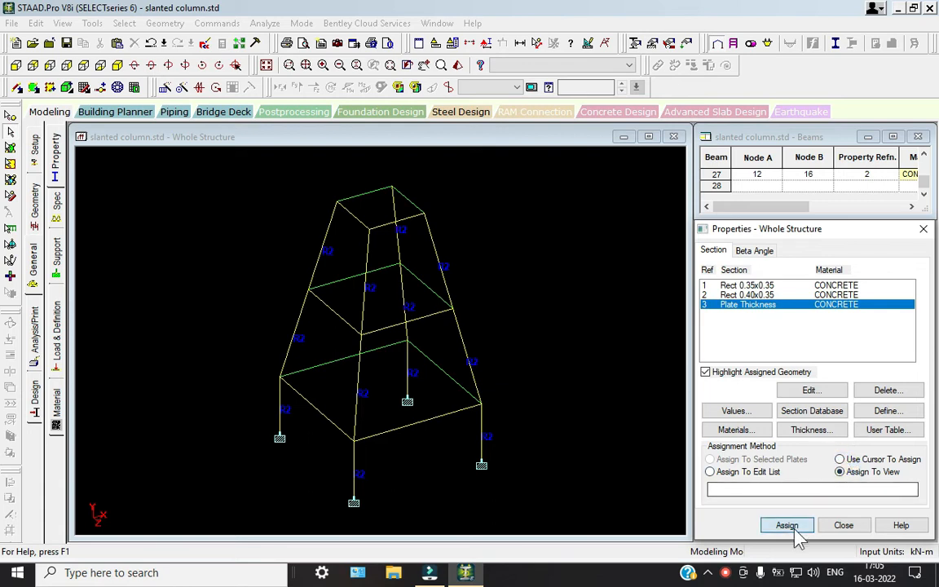
pyautogui.click(834, 418)
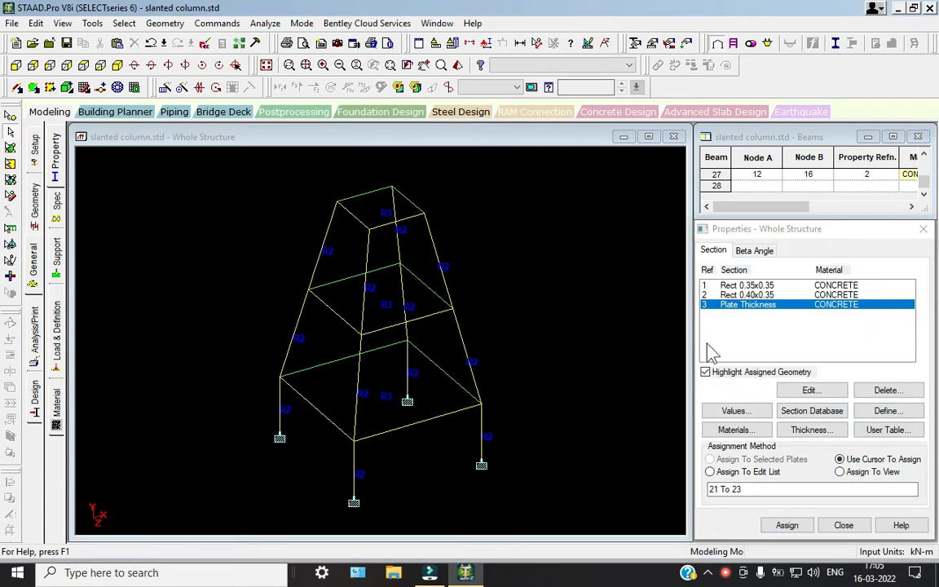
# Step: Select the beams with missing properties and assign the Rect 0.35x0.35 section to them
pyautogui.click(762, 286)
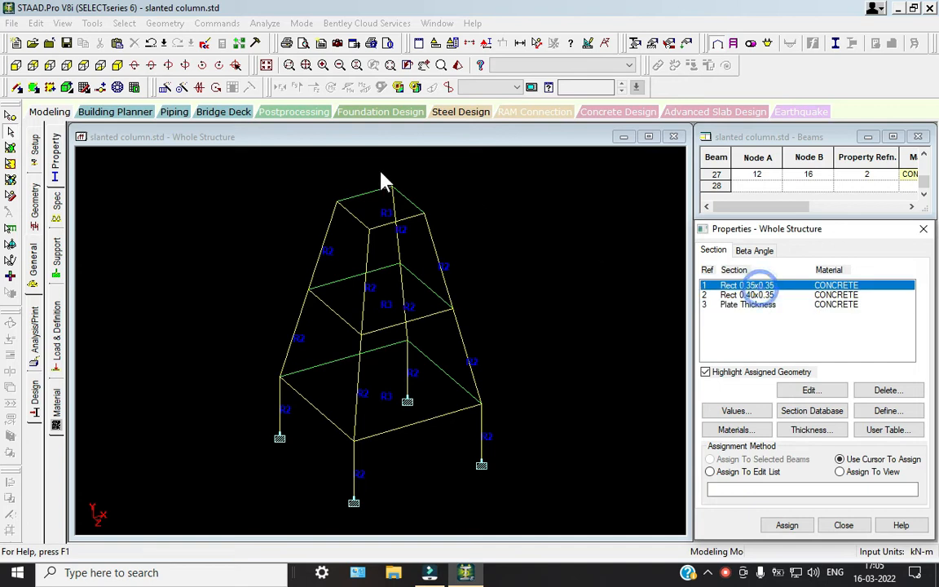
pyautogui.click(124, 22)
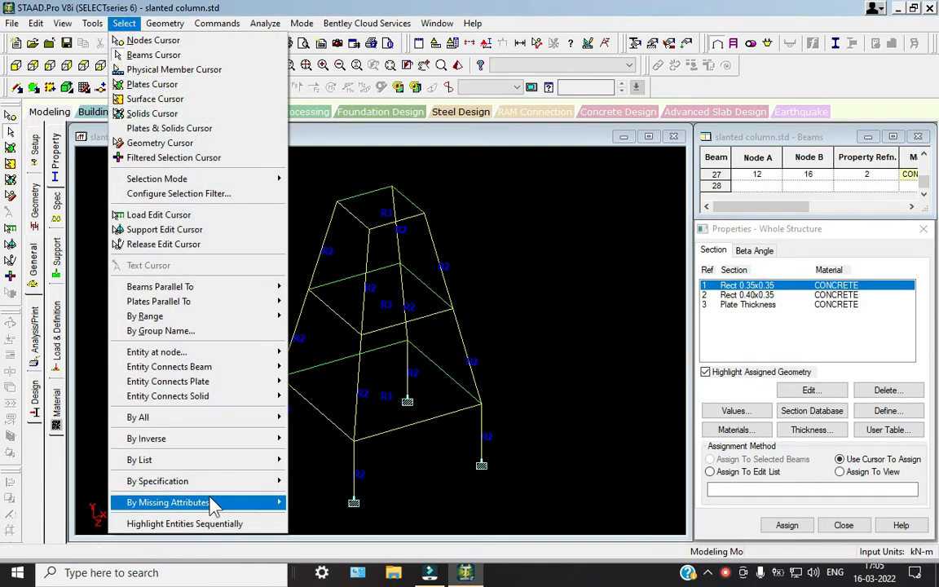
pyautogui.click(210, 501)
pyautogui.click(338, 502)
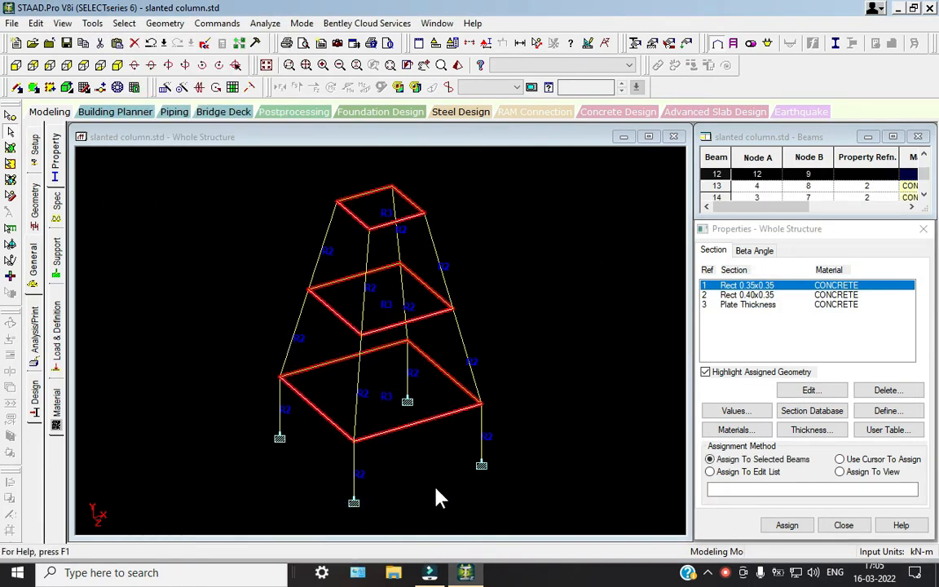
pyautogui.click(775, 526)
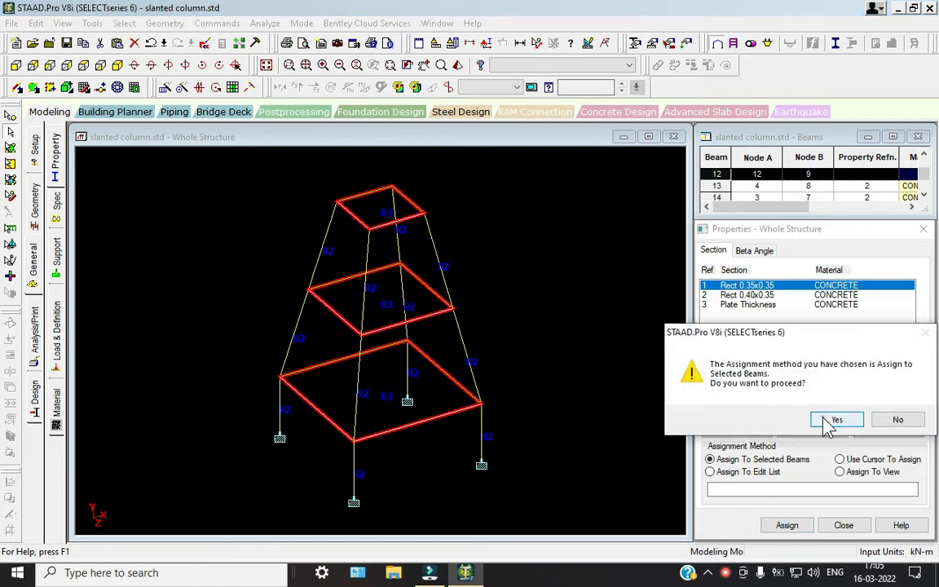
pyautogui.click(832, 419)
# Step: Show the structure in a 3D rendered view and rotate it to inspect the columns, beams and plates
pyautogui.click(214, 87)
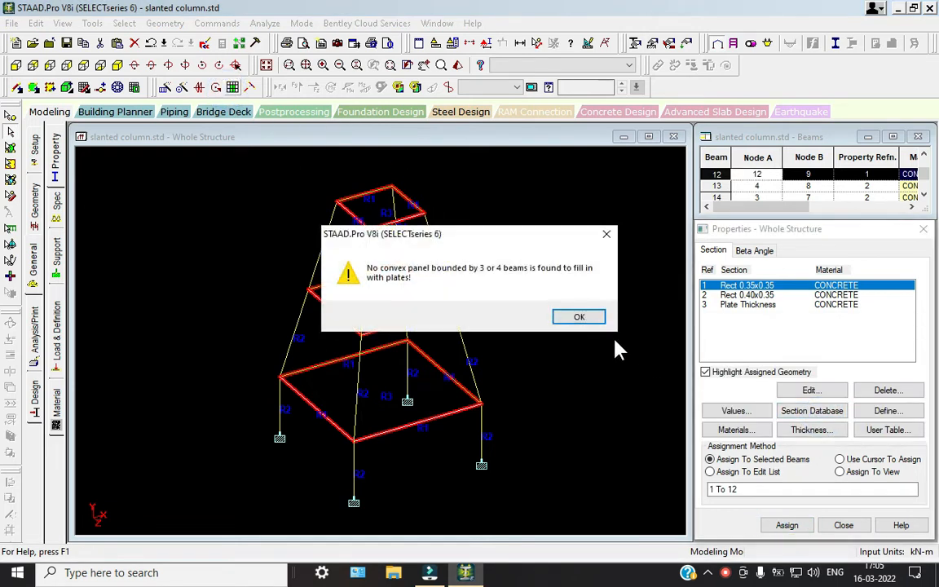
pyautogui.click(576, 318)
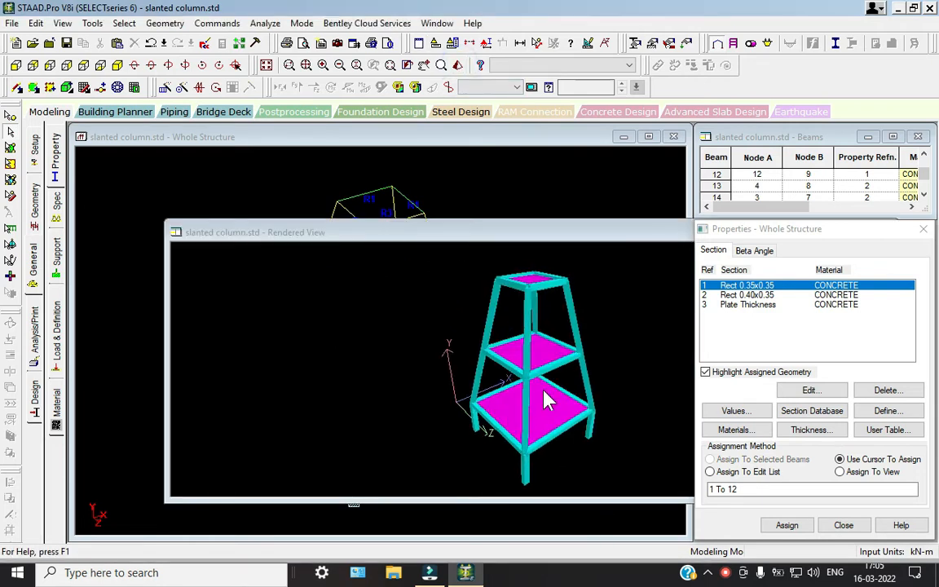
pyautogui.moveTo(574, 418)
pyautogui.mouseDown()
pyautogui.moveTo(495, 478)
pyautogui.moveTo(585, 389)
pyautogui.moveTo(511, 383)
pyautogui.moveTo(592, 390)
pyautogui.moveTo(496, 390)
pyautogui.moveTo(489, 432)
pyautogui.moveTo(648, 352)
pyautogui.moveTo(528, 425)
pyautogui.moveTo(453, 444)
pyautogui.moveTo(573, 355)
pyautogui.moveTo(257, 385)
pyautogui.moveTo(688, 282)
pyautogui.mouseUp()
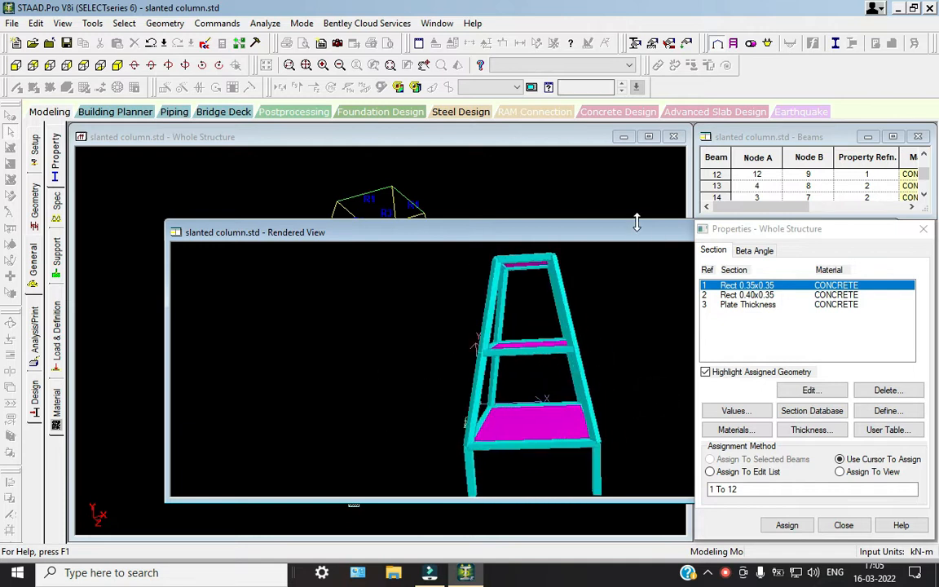
# Step: Close the rendered view and assign the CONCRETE material to the whole structure using Assign To View
pyautogui.moveTo(547, 236); pyautogui.dragTo(400, 238)
pyautogui.click(498, 237)
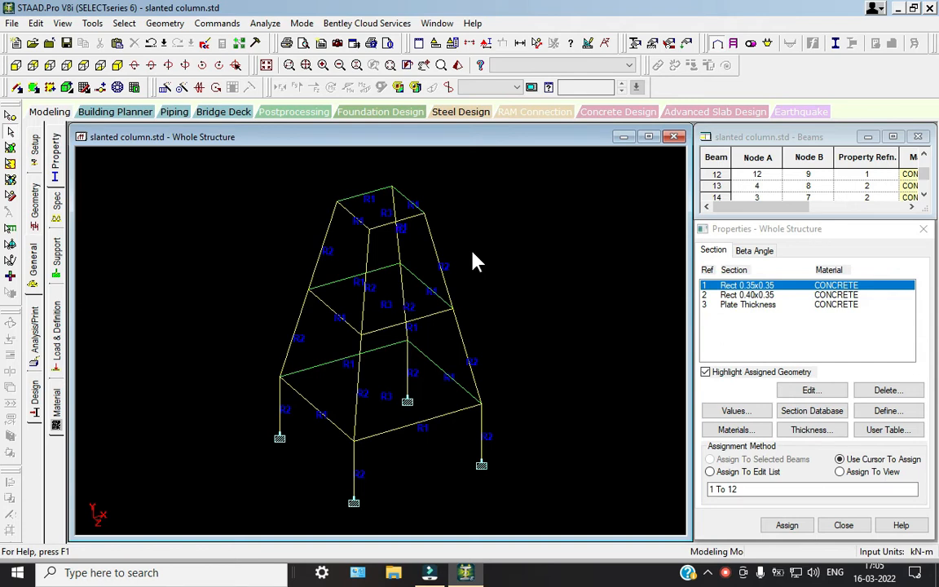
pyautogui.click(57, 397)
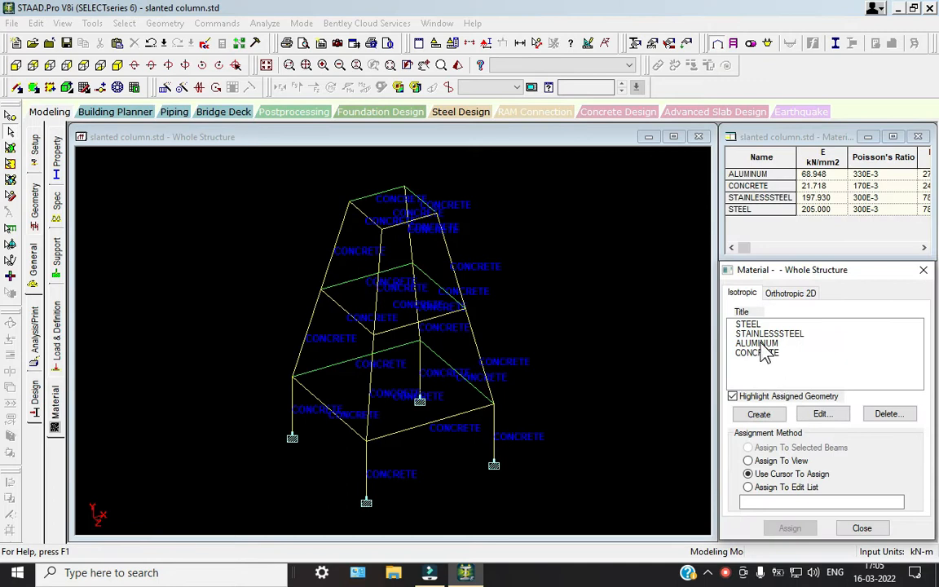
pyautogui.click(767, 352)
pyautogui.click(750, 460)
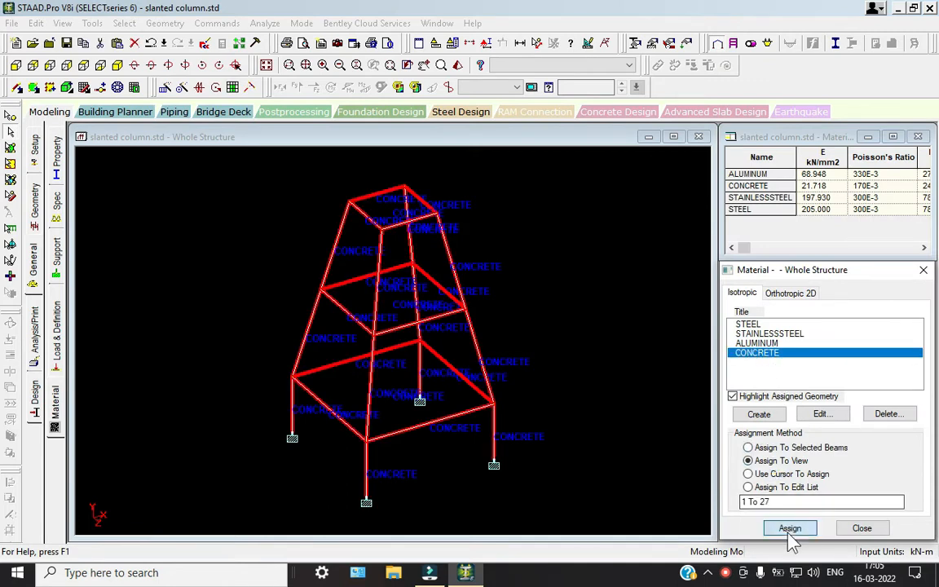
pyautogui.click(789, 530)
pyautogui.click(834, 437)
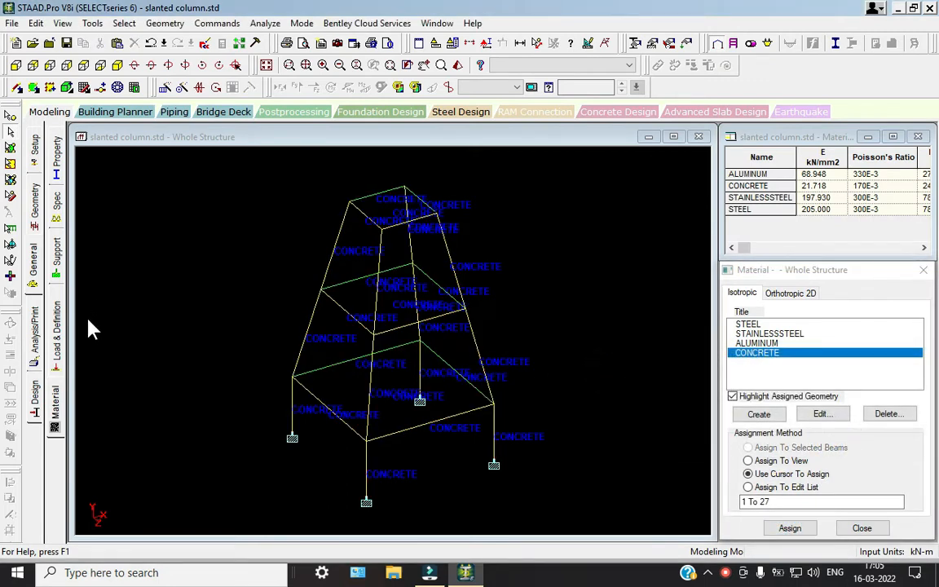
# Step: Add primary load case 1 with loading type Dead and the title DL
pyautogui.click(59, 326)
pyautogui.click(766, 162)
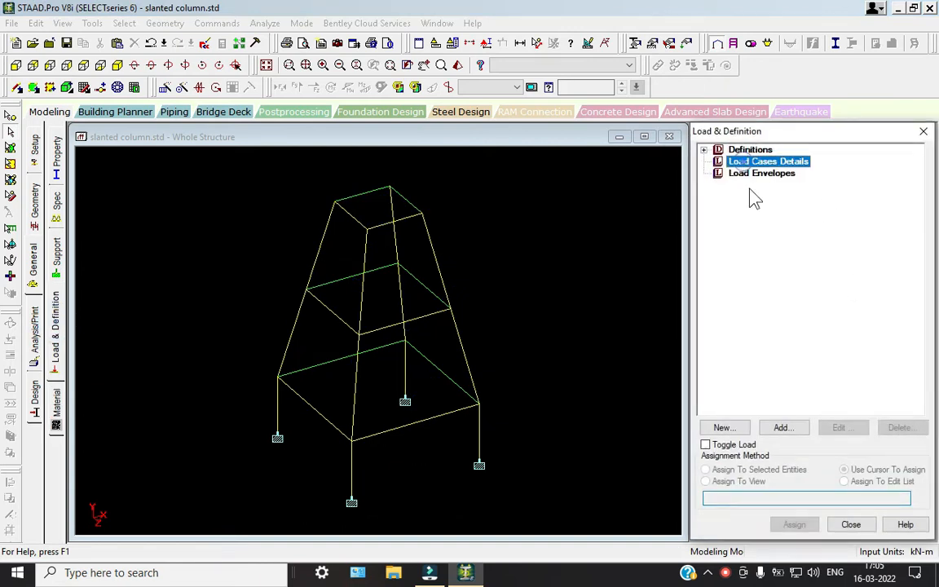
pyautogui.click(781, 428)
pyautogui.click(535, 203)
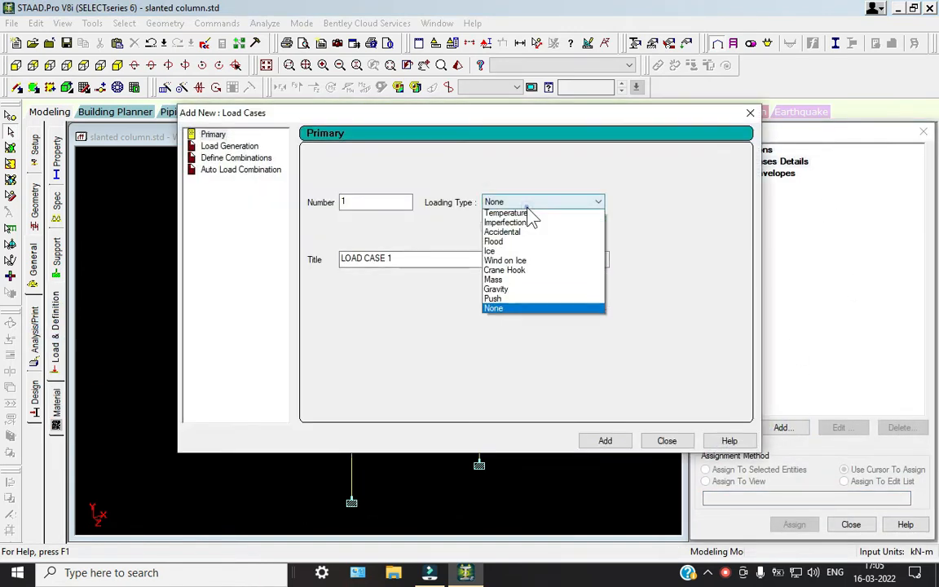
pyautogui.click(526, 216)
pyautogui.moveTo(413, 260); pyautogui.dragTo(269, 247)
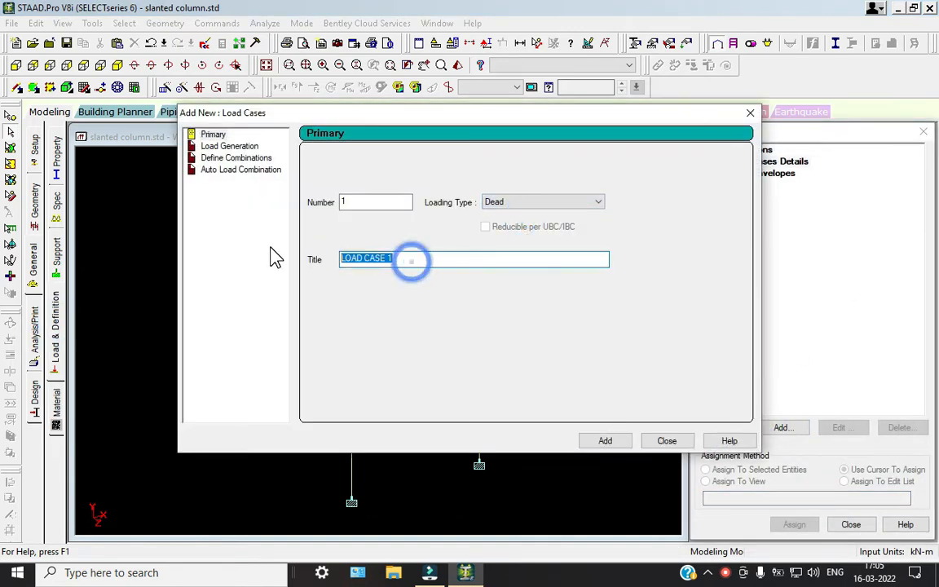
pyautogui.write('DL')
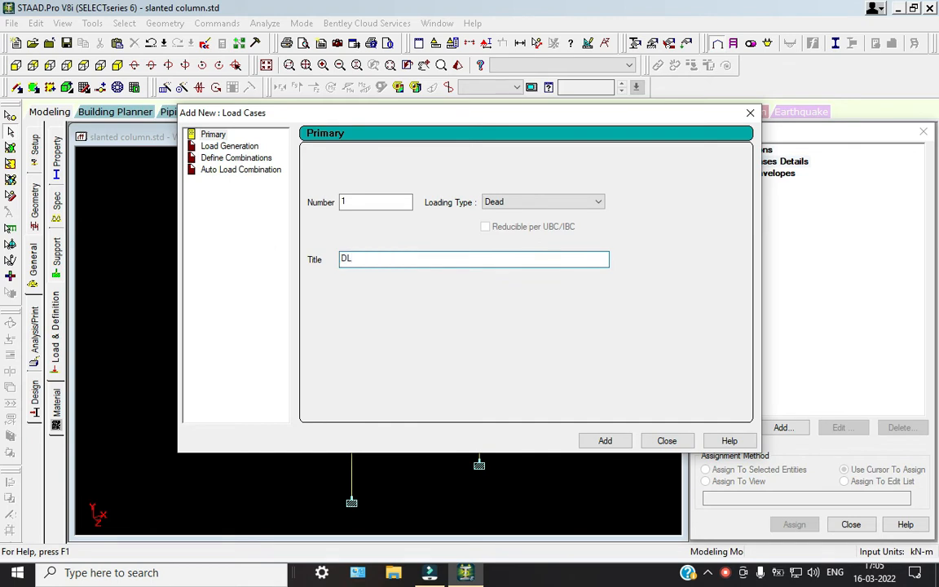
pyautogui.press('Return')
# Step: Add primary load case 2 with loading type Live and the title LL, and finish adding load cases
pyautogui.click(525, 204)
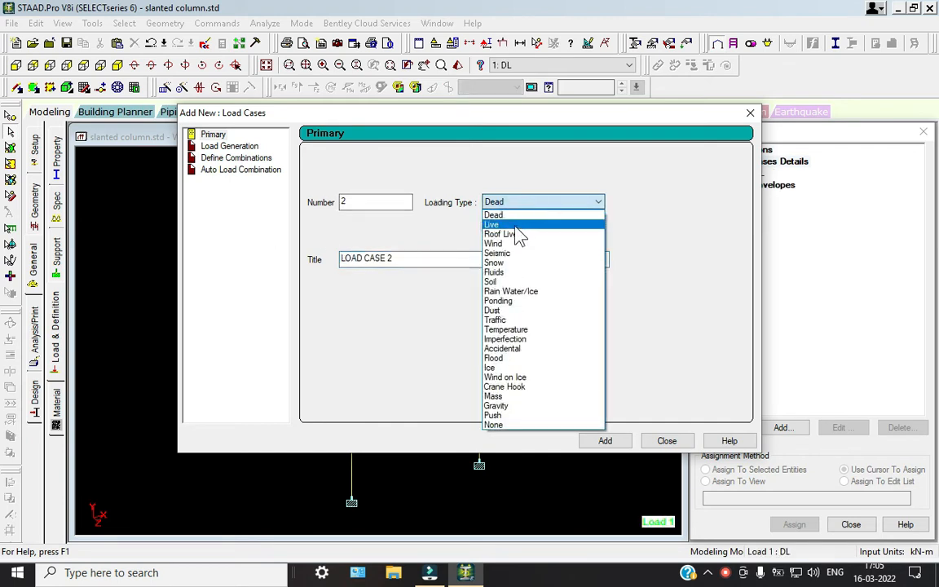
pyautogui.click(505, 213)
pyautogui.moveTo(423, 257); pyautogui.dragTo(227, 280)
pyautogui.write('LL')
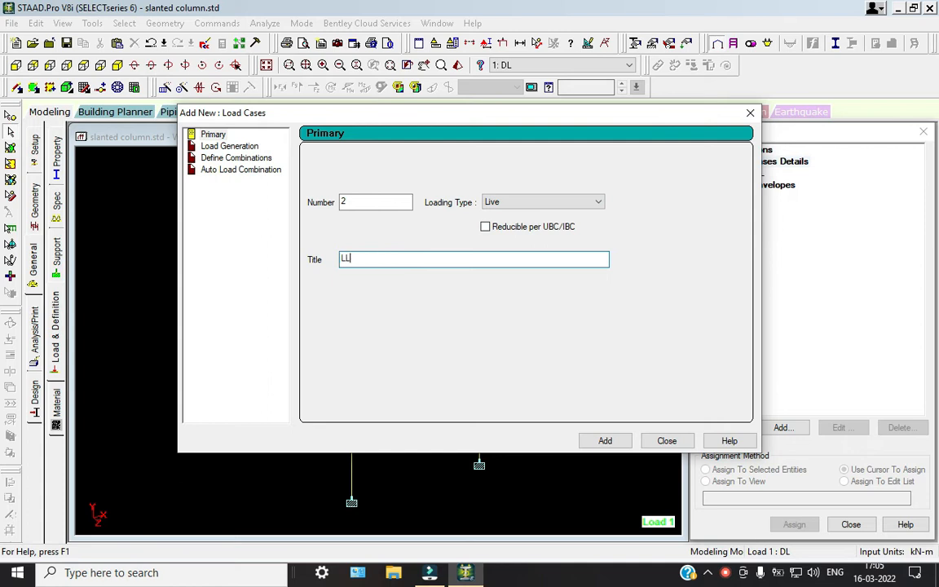
pyautogui.press('Return')
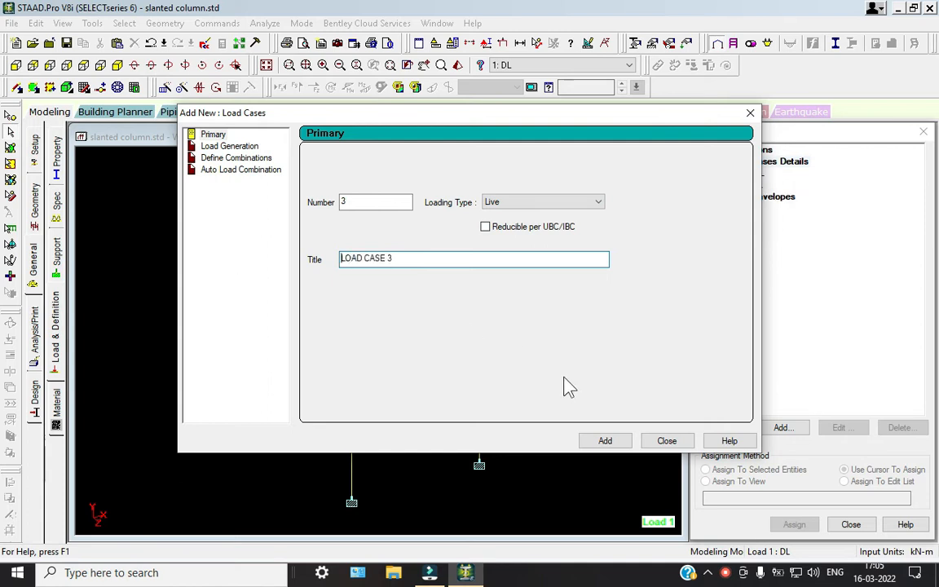
pyautogui.click(578, 202)
pyautogui.click(491, 224)
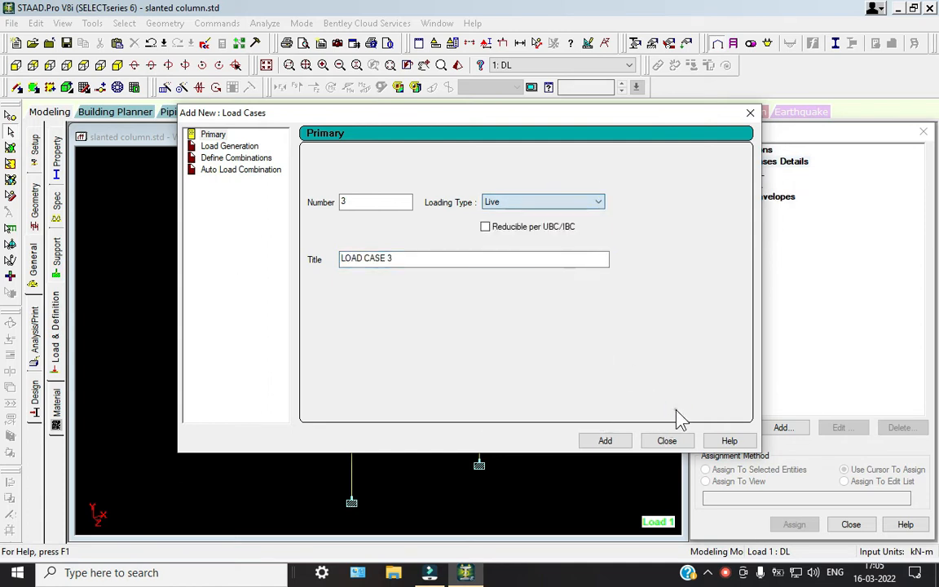
pyautogui.click(667, 441)
# Step: Add a selfweight load in the Y direction with factor -1 to the DL load case
pyautogui.click(763, 175)
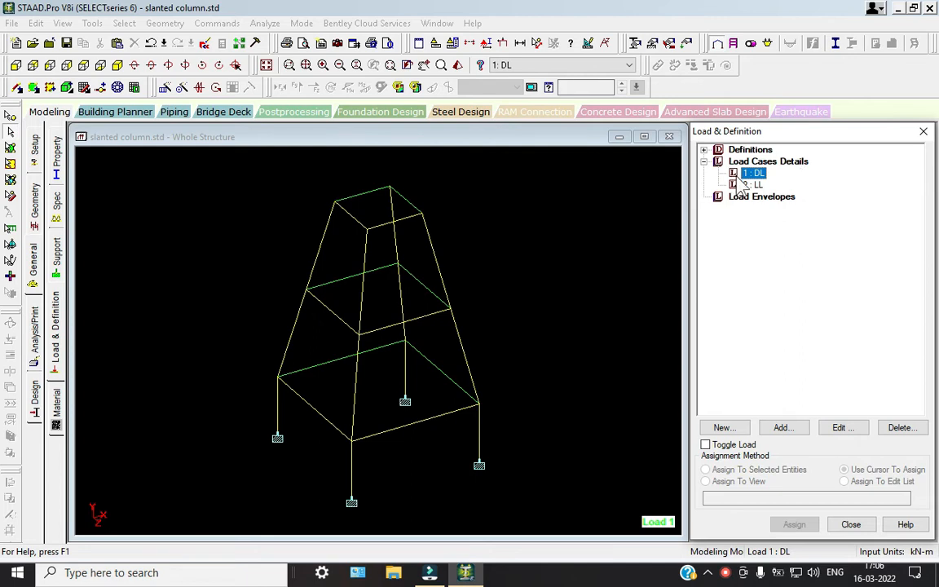
pyautogui.click(781, 427)
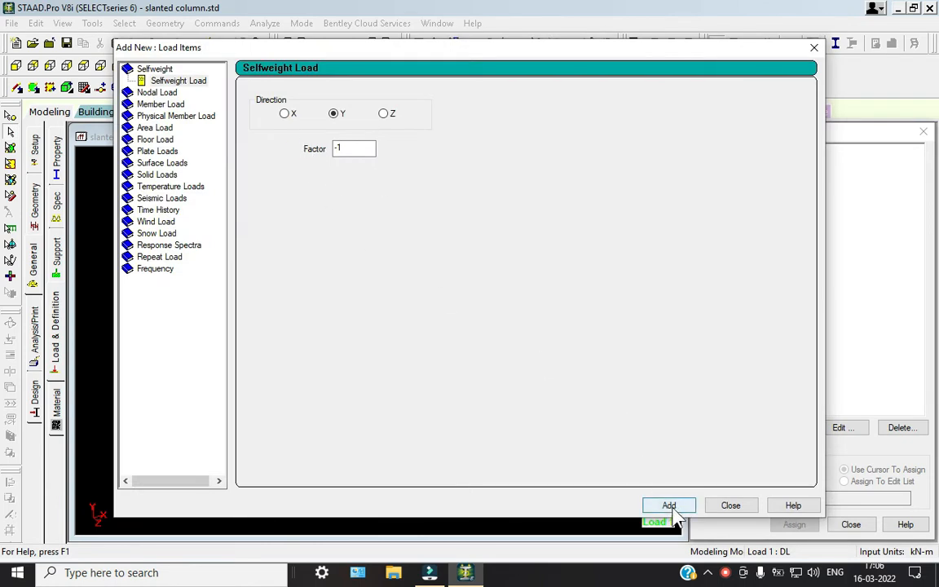
pyautogui.click(667, 504)
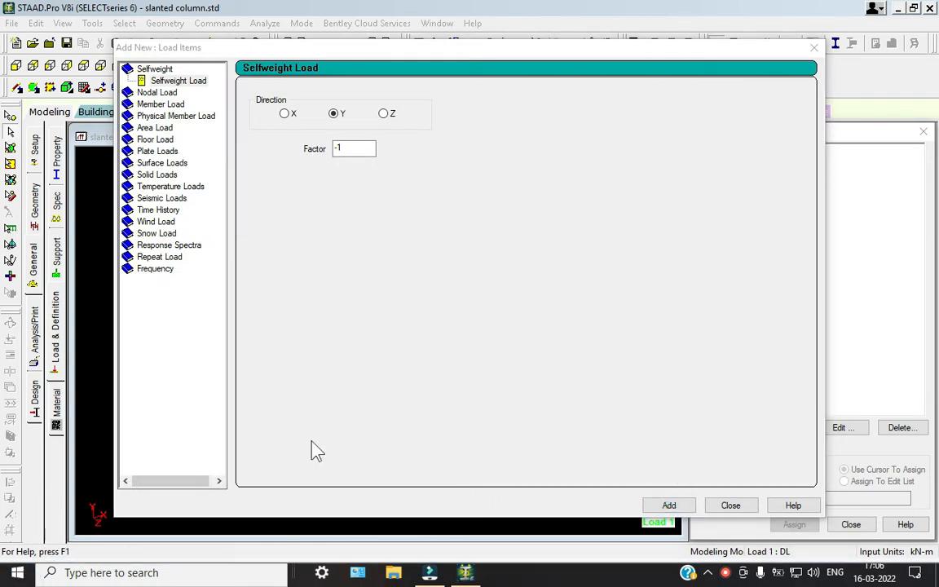
# Step: Switch to Calculator, compute 0.4 × 0.4 × 25 for the member load, and close it
pyautogui.click(107, 458)
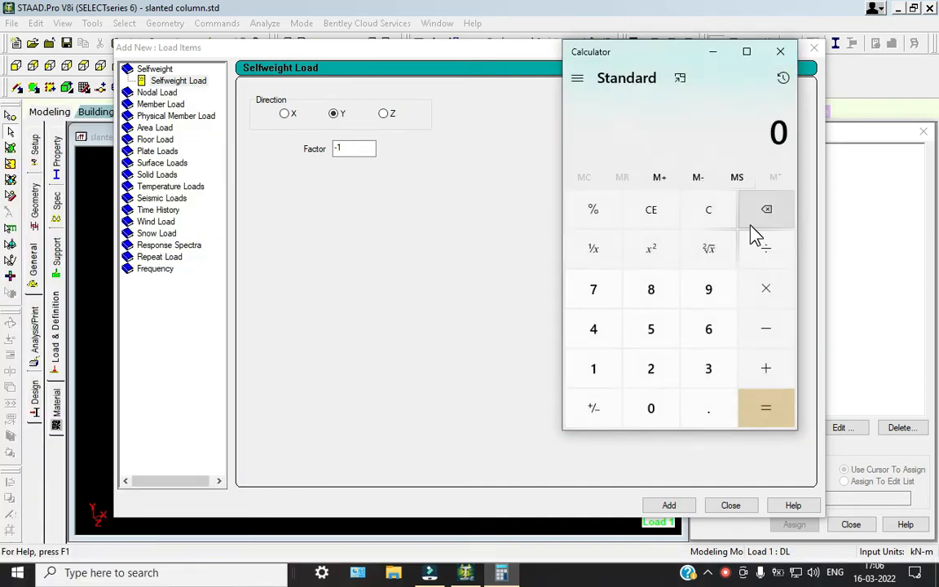
pyautogui.write('.4')
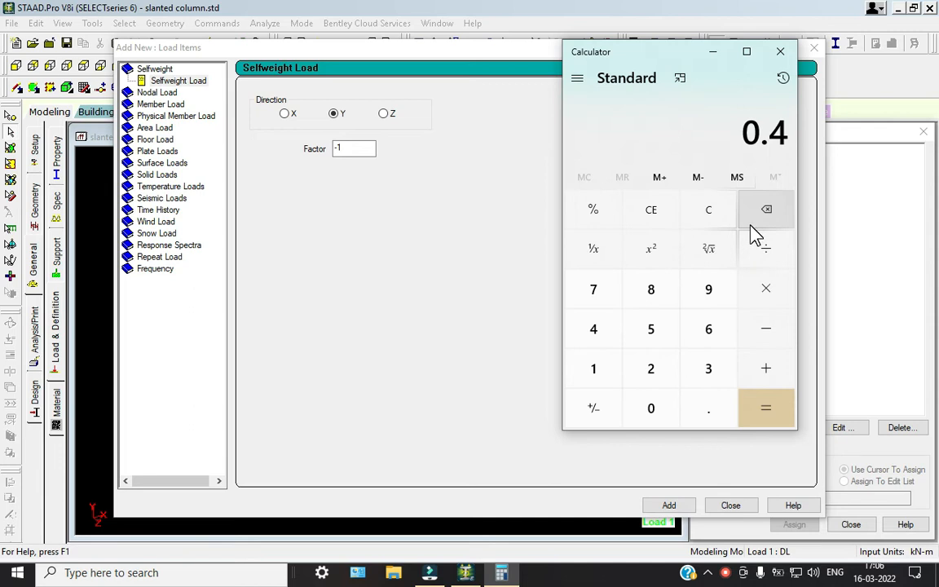
pyautogui.write('.4')
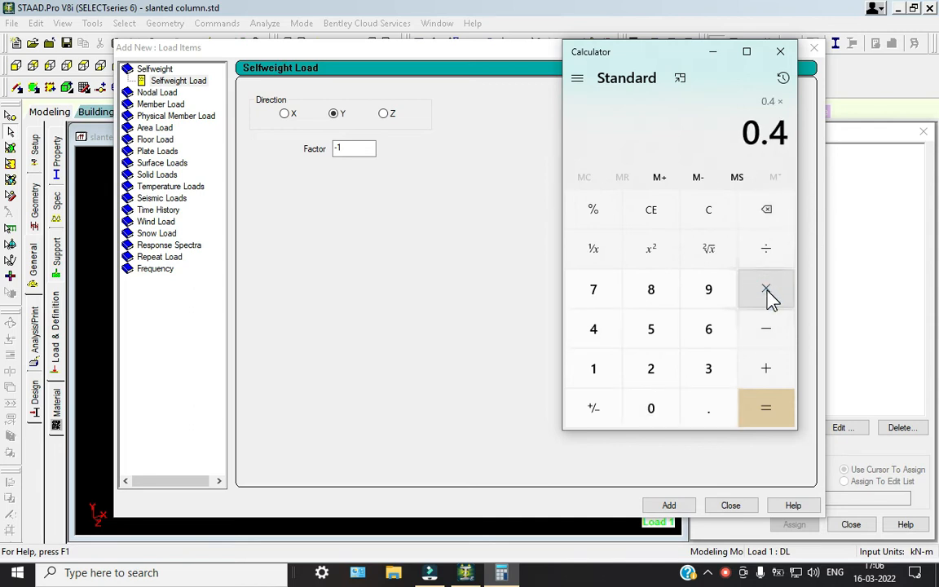
pyautogui.click(766, 292)
pyautogui.write('25')
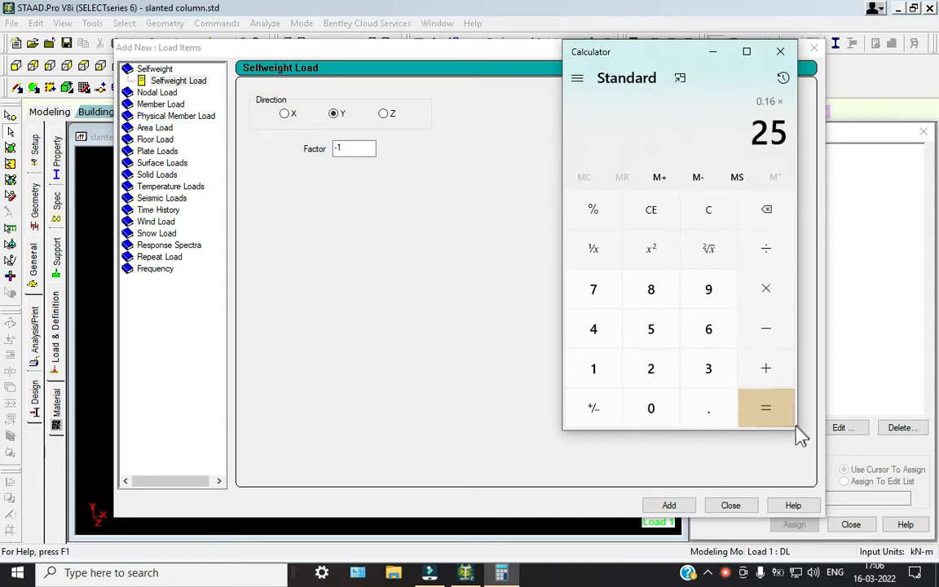
pyautogui.click(767, 408)
pyautogui.click(778, 54)
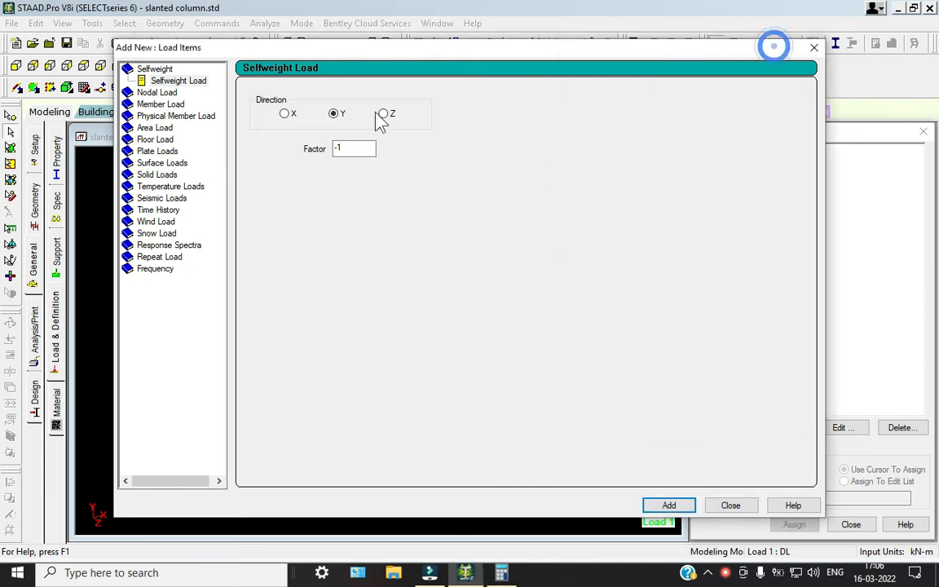
# Step: Add a uniform member force of -4 kN/m in the GY direction to the DL load case
pyautogui.click(161, 104)
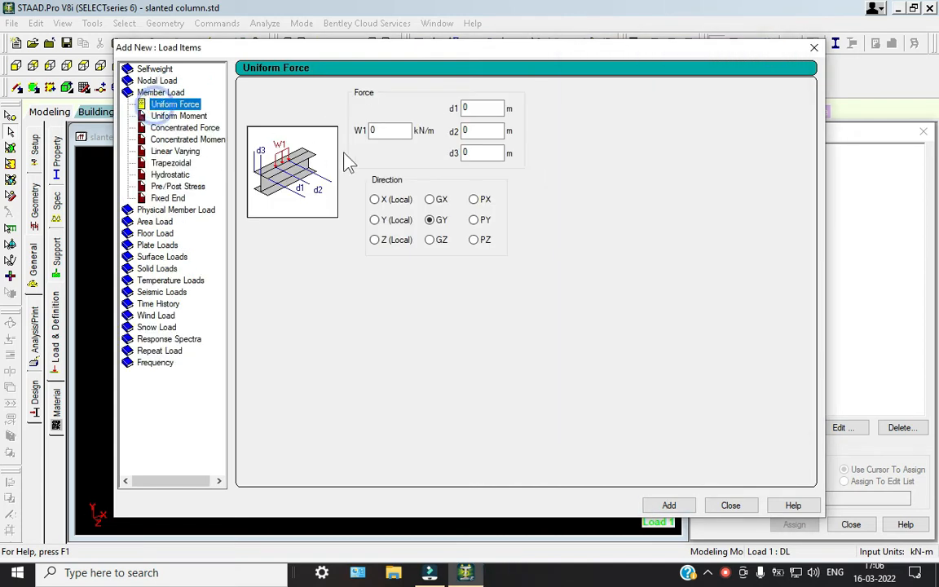
pyautogui.click(388, 132)
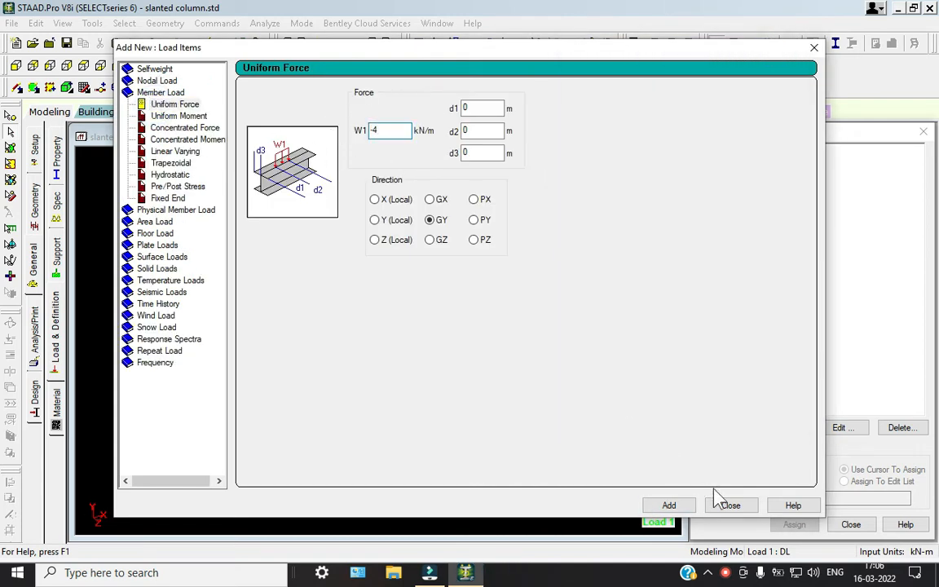
pyautogui.click(668, 506)
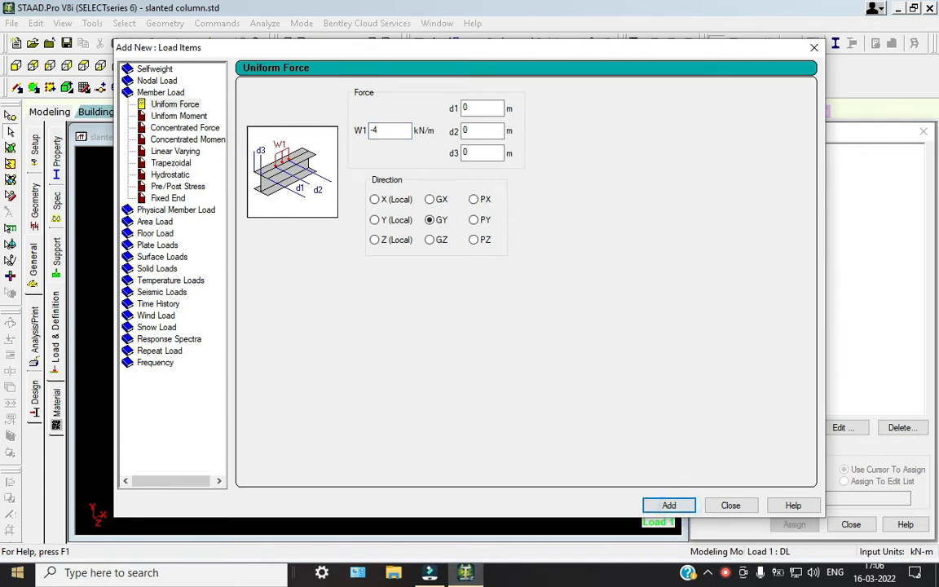
# Step: Compute 0.35 × 0.4 × 25 in Calculator and add a uniform member force of -3.5 kN/m in the GY direction
pyautogui.press('super')
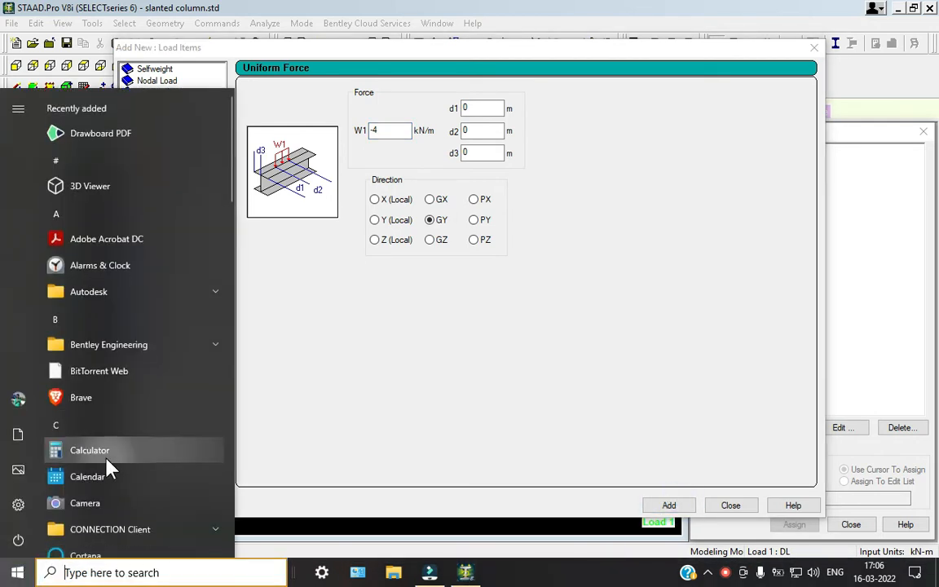
pyautogui.click(106, 455)
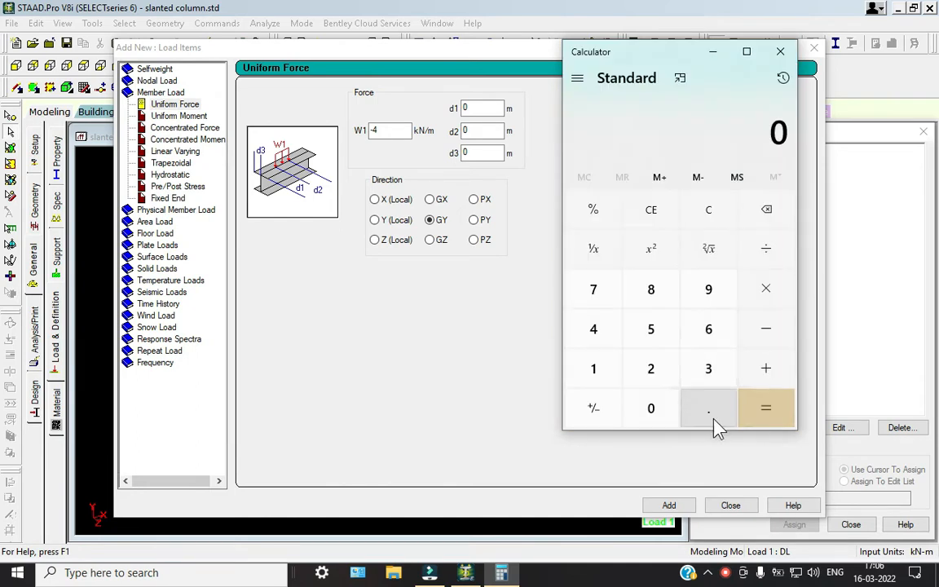
pyautogui.click(709, 412)
pyautogui.write('35')
pyautogui.click(770, 294)
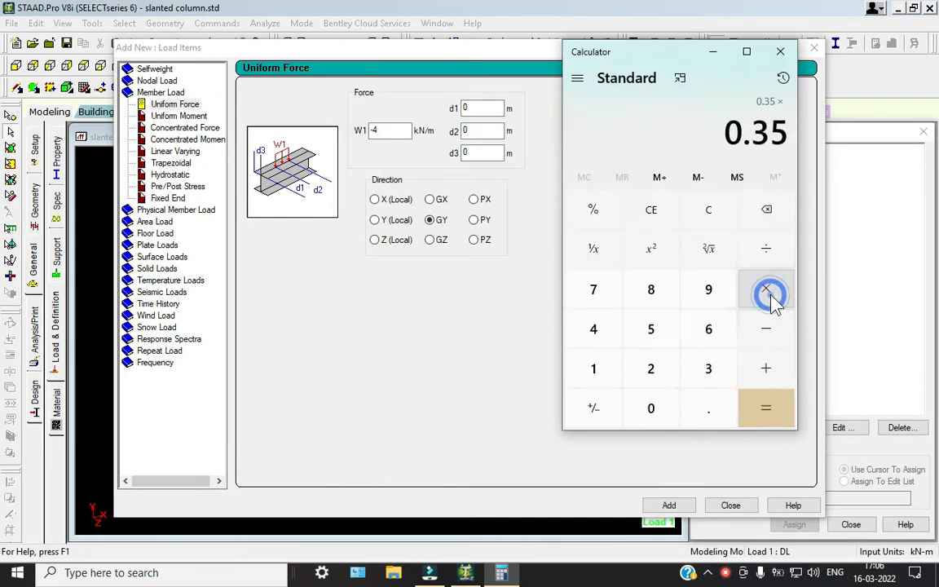
pyautogui.write('.14 × ')
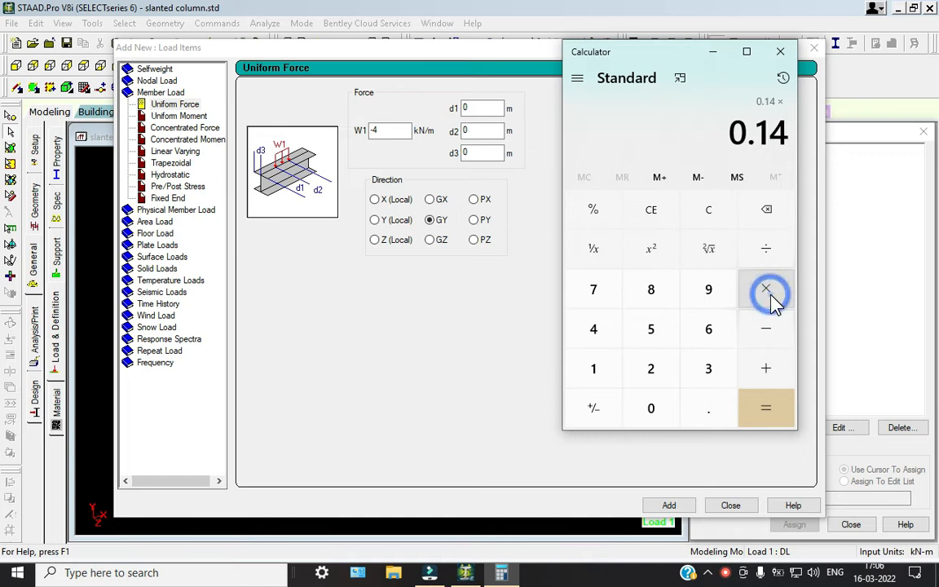
pyautogui.write('25')
pyautogui.press('Return')
pyautogui.click(781, 51)
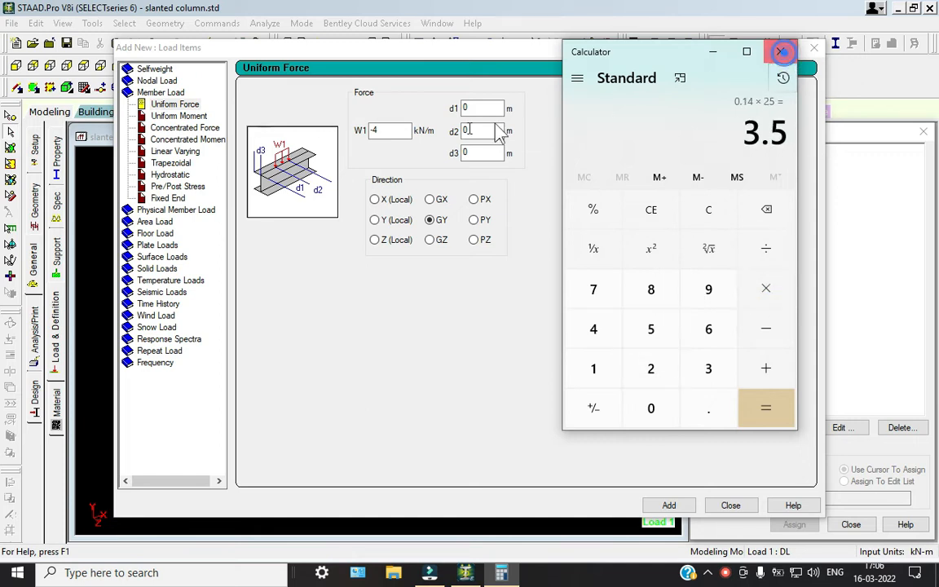
pyautogui.doubleClick(382, 130)
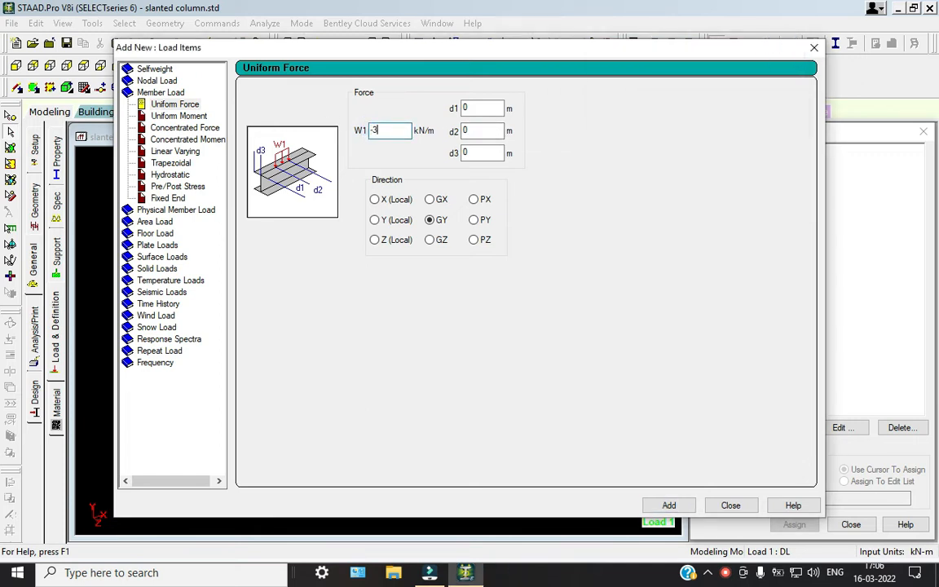
pyautogui.click(670, 507)
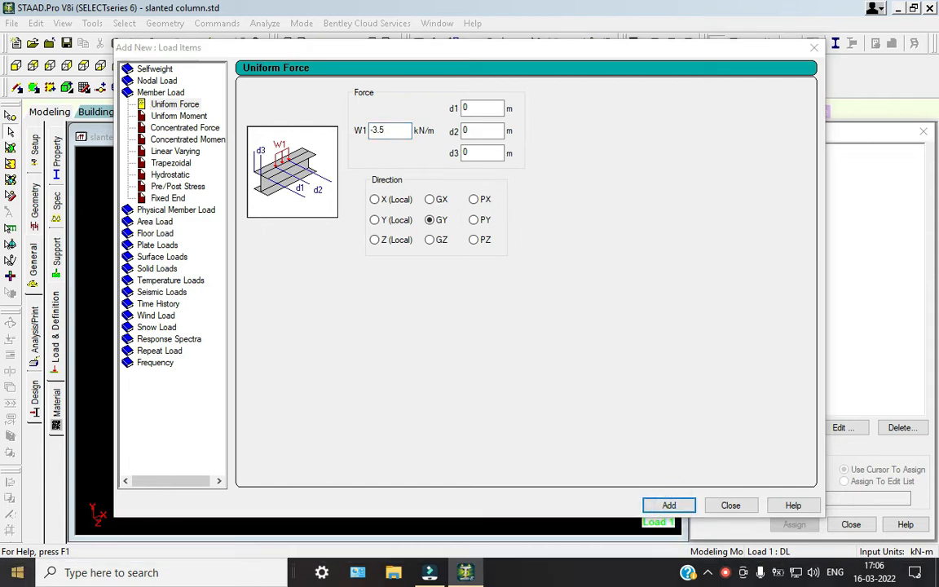
# Step: Switch to Calculator, compute 0.125 × 25 for the next member load, and close it
pyautogui.press('super')
pyautogui.click(90, 450)
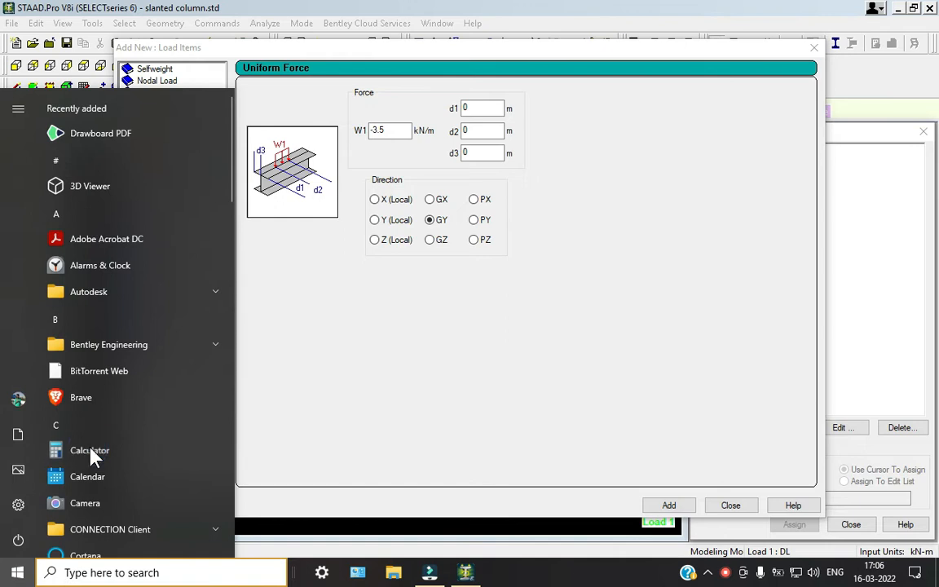
pyautogui.write('0.125')
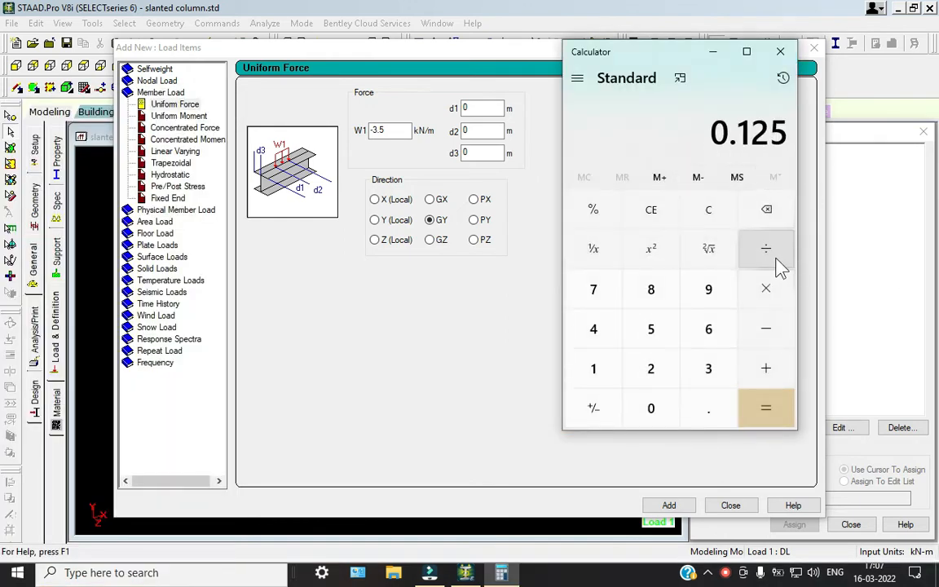
pyautogui.click(771, 290)
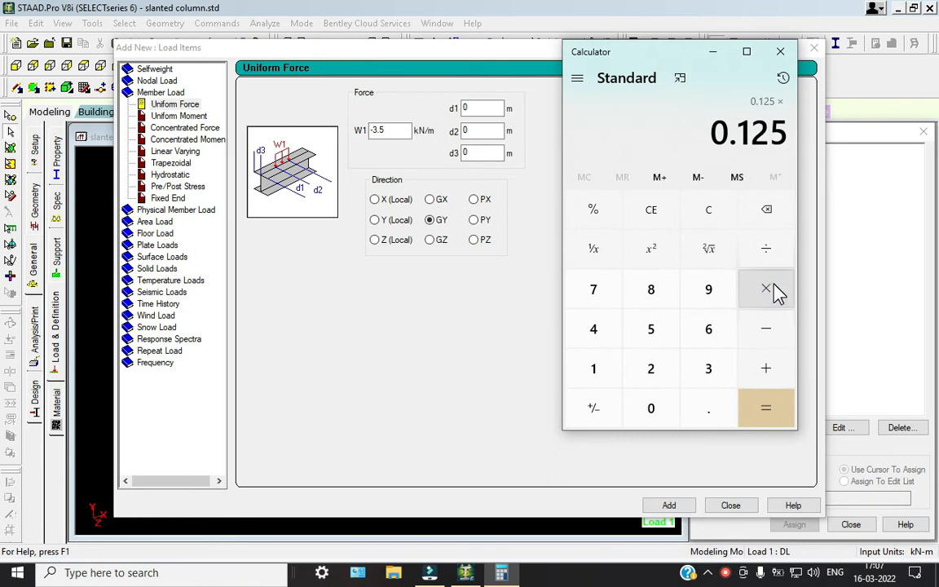
pyautogui.write('25 =')
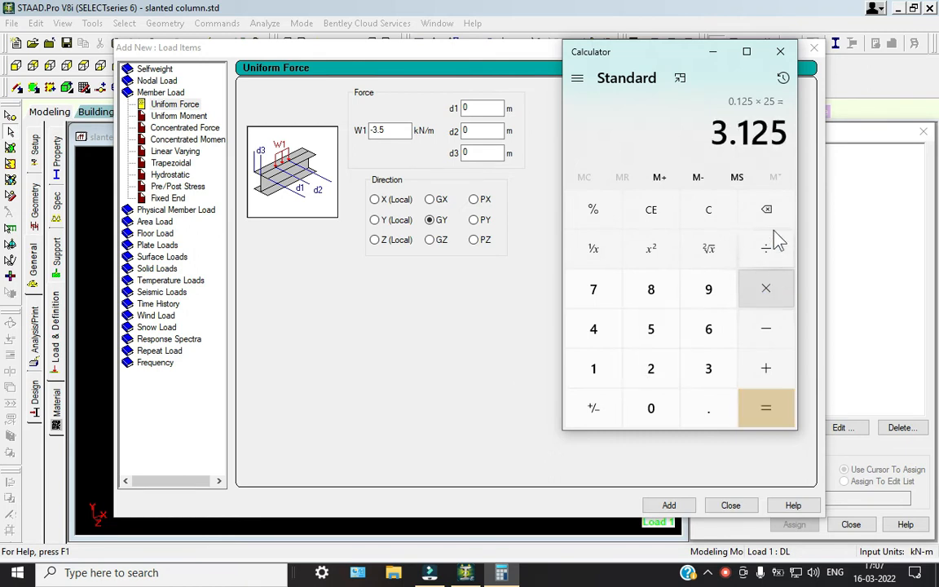
pyautogui.click(780, 52)
# Step: Add a uniform member force of -3.125 kN/m in the GY direction to the DL load case and close the load items dialog
pyautogui.click(395, 131)
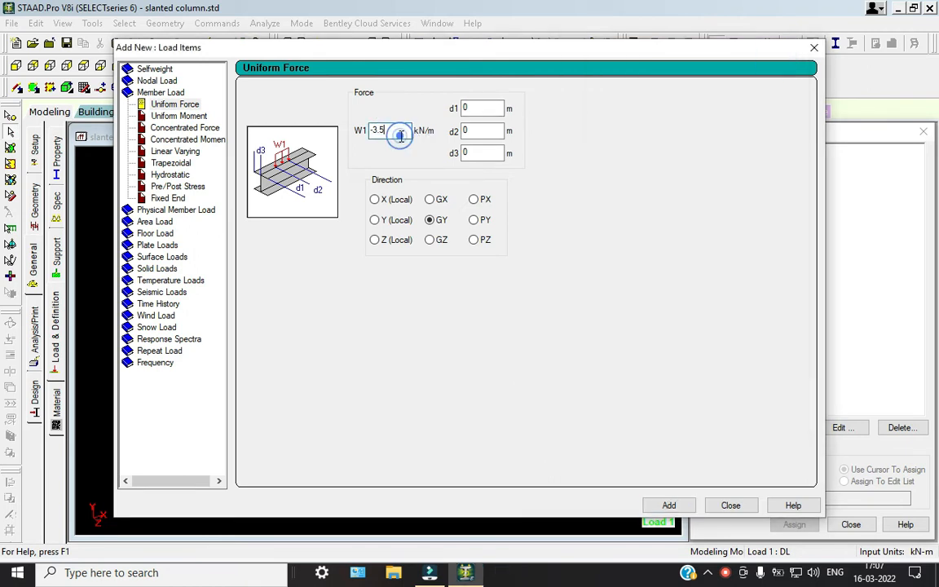
pyautogui.press('BackSpace')
pyautogui.press('BackSpace')
pyautogui.click(668, 505)
pyautogui.click(730, 505)
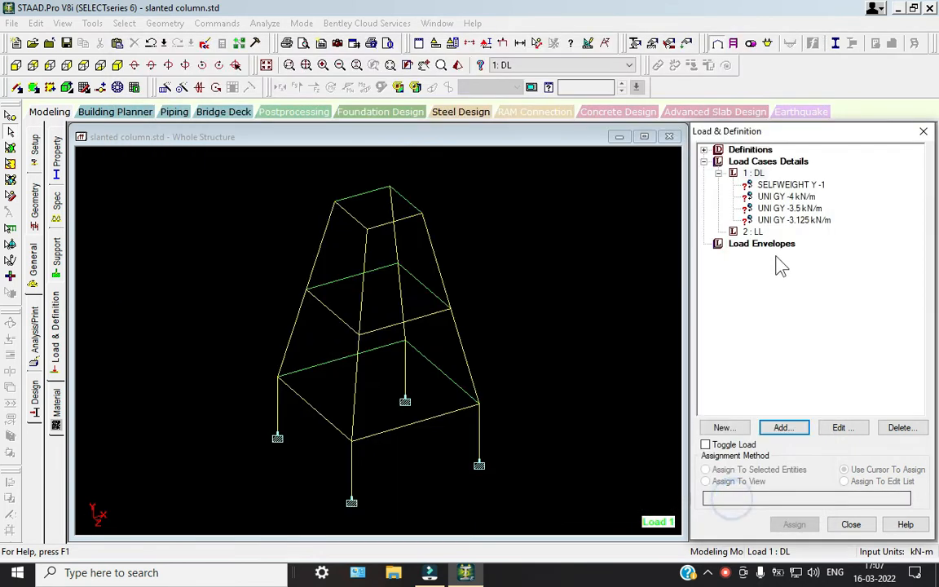
# Step: Assign the selfweight load to the whole structure using the Assign To View method
pyautogui.click(791, 184)
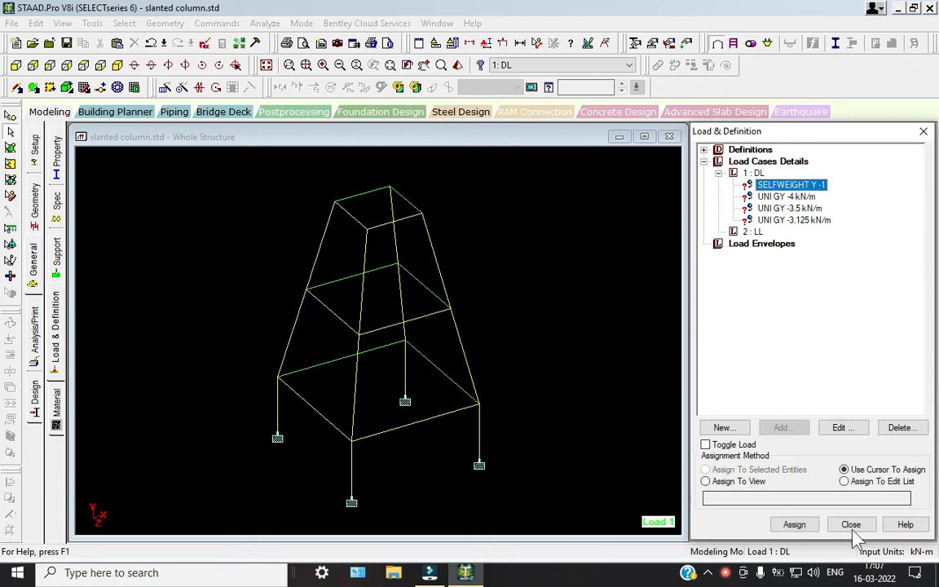
pyautogui.click(737, 481)
pyautogui.click(794, 524)
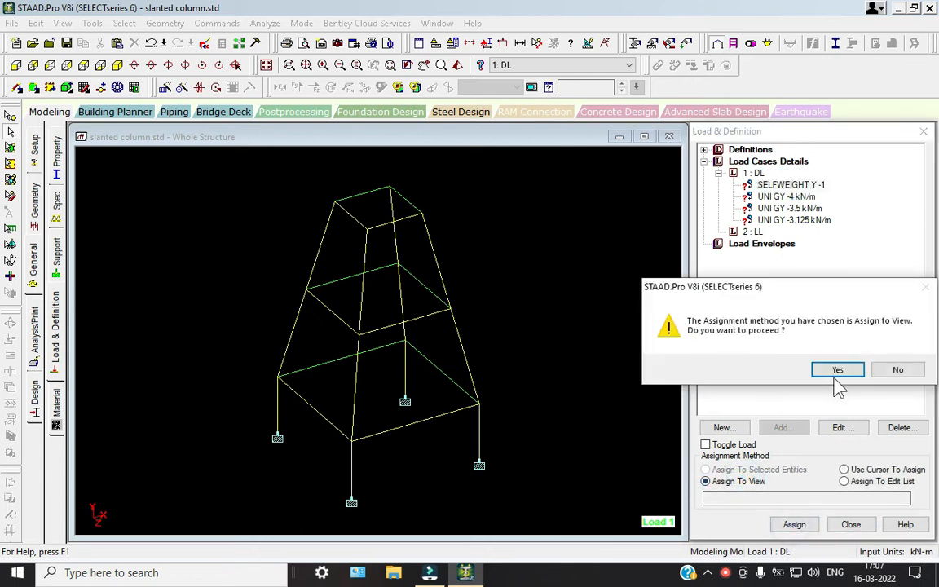
pyautogui.click(835, 369)
pyautogui.click(593, 275)
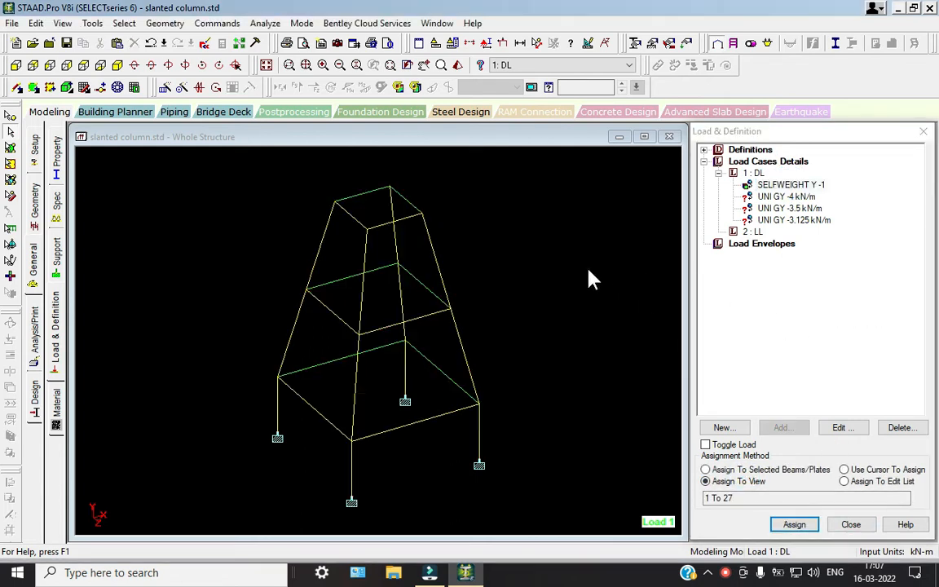
# Step: Assign the -4 kN/m uniform load to all slanted and vertical columns, selected in the front view
pyautogui.click(786, 197)
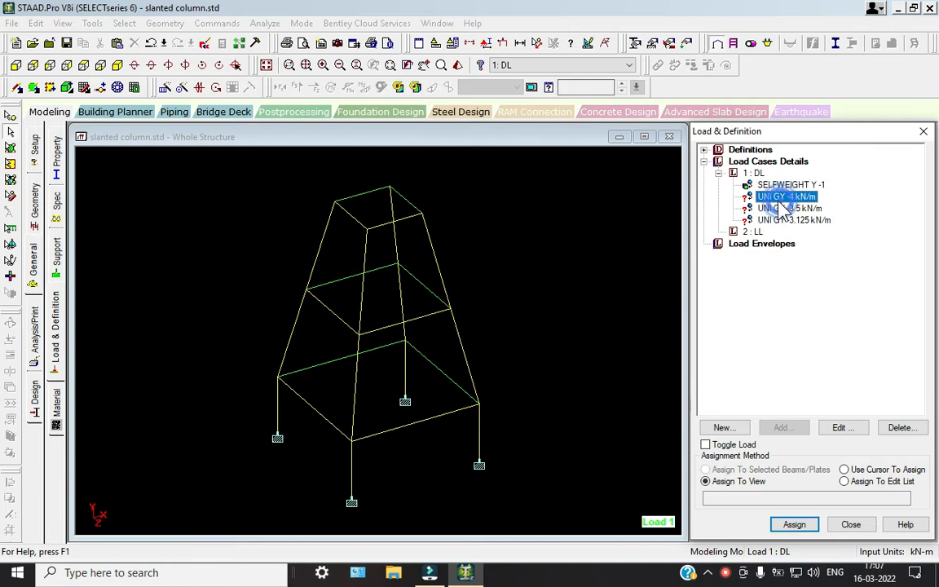
pyautogui.click(15, 66)
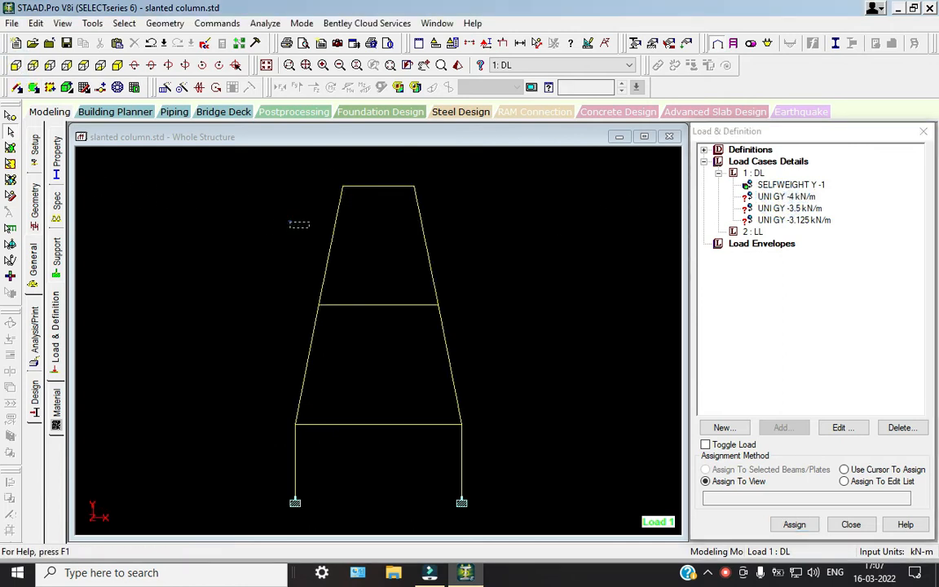
pyautogui.moveTo(293, 222); pyautogui.dragTo(326, 356)
pyautogui.keyDown('ctrl'); pyautogui.moveTo(393, 378); pyautogui.dragTo(460, 381); pyautogui.keyUp('ctrl')
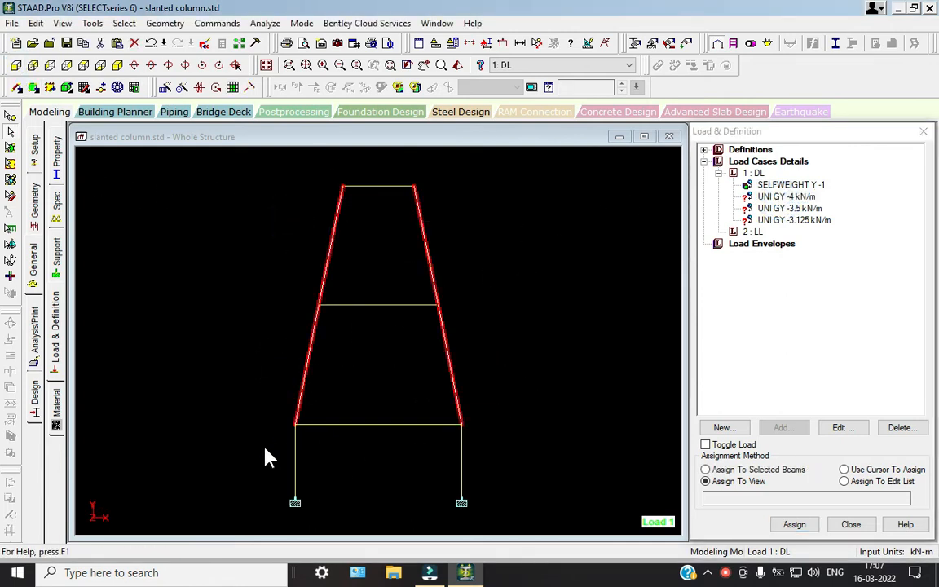
pyautogui.keyDown('ctrl'); pyautogui.moveTo(269, 459); pyautogui.dragTo(506, 444); pyautogui.keyUp('ctrl')
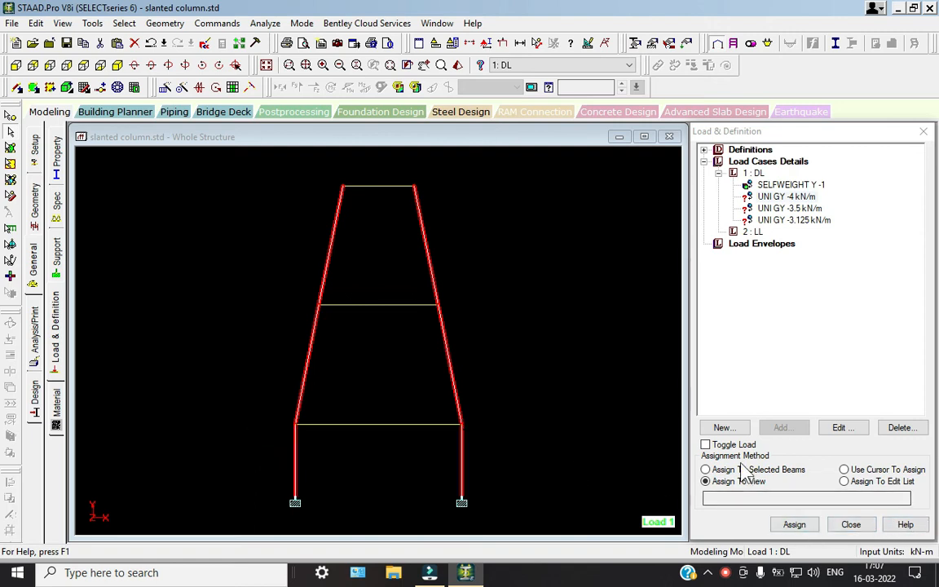
pyautogui.click(749, 470)
pyautogui.click(793, 524)
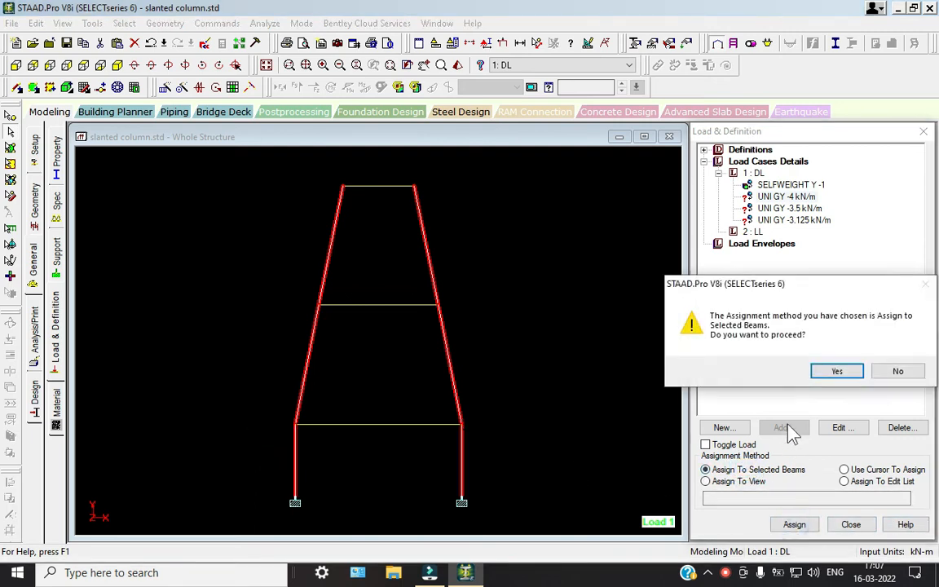
pyautogui.click(835, 373)
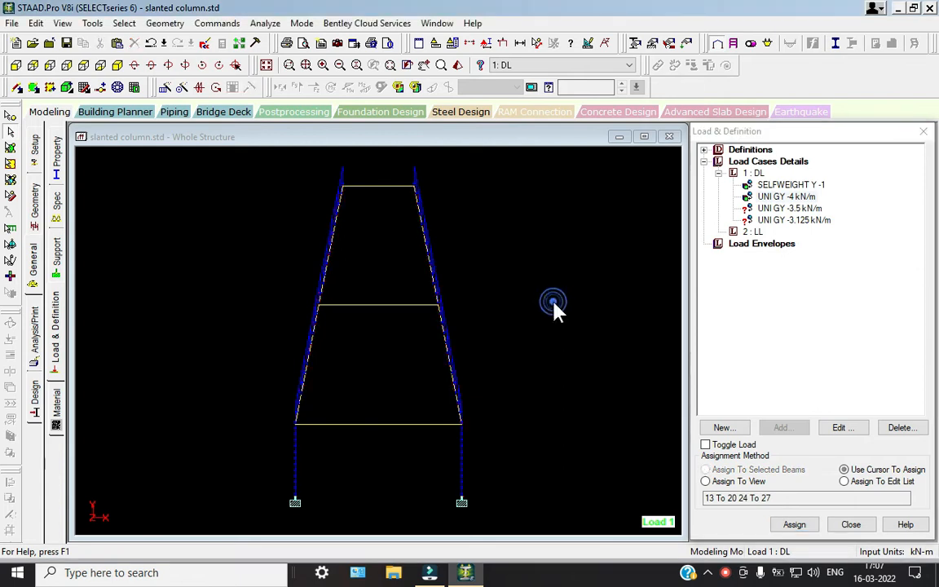
# Step: Assign the -3.5 kN/m uniform load to the horizontal beams selected at all three levels in the front view
pyautogui.click(771, 209)
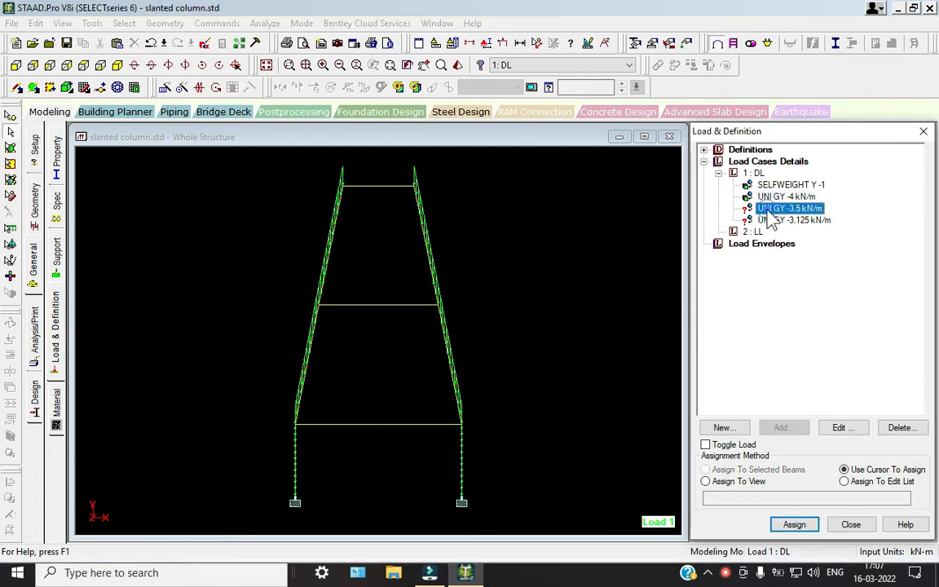
pyautogui.click(361, 186)
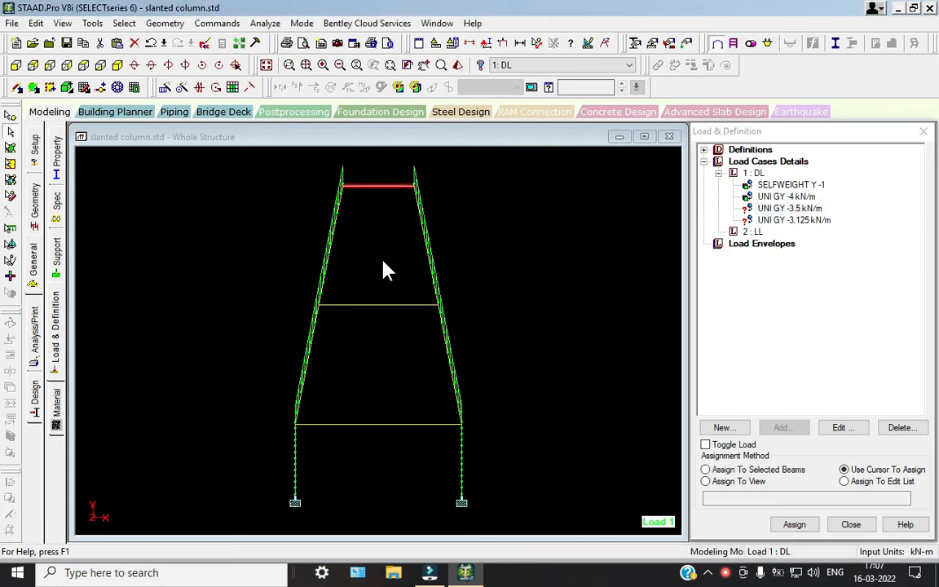
pyautogui.click(377, 304)
pyautogui.click(383, 424)
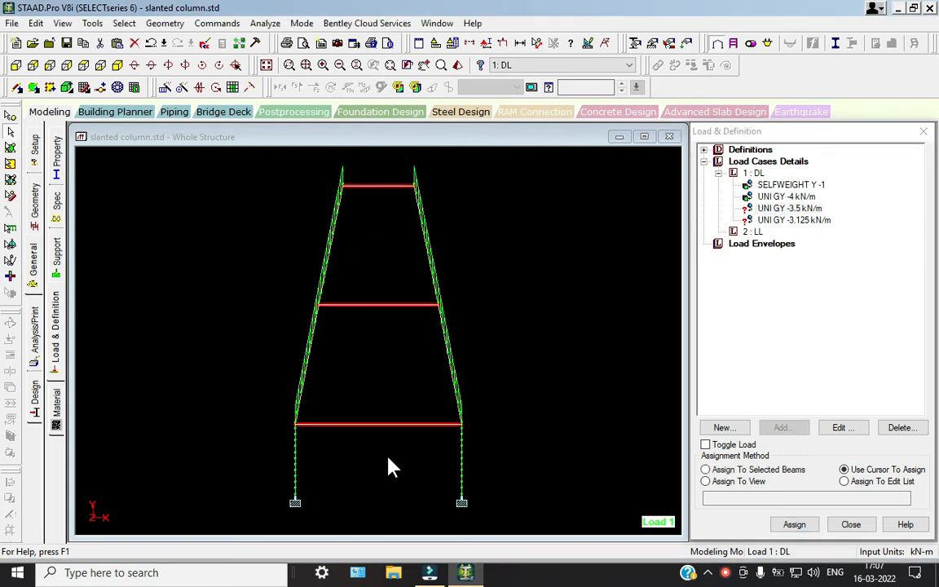
pyautogui.click(738, 469)
pyautogui.click(795, 524)
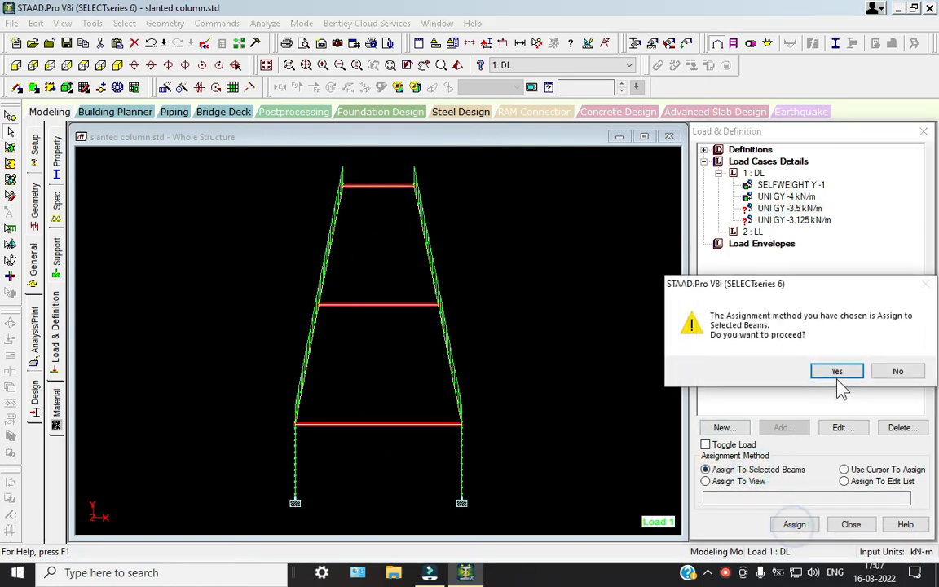
pyautogui.click(837, 375)
# Step: Assign the -3.125 kN/m uniform load to all horizontal beams and slanted columns, saving the modified structure when asked
pyautogui.click(785, 222)
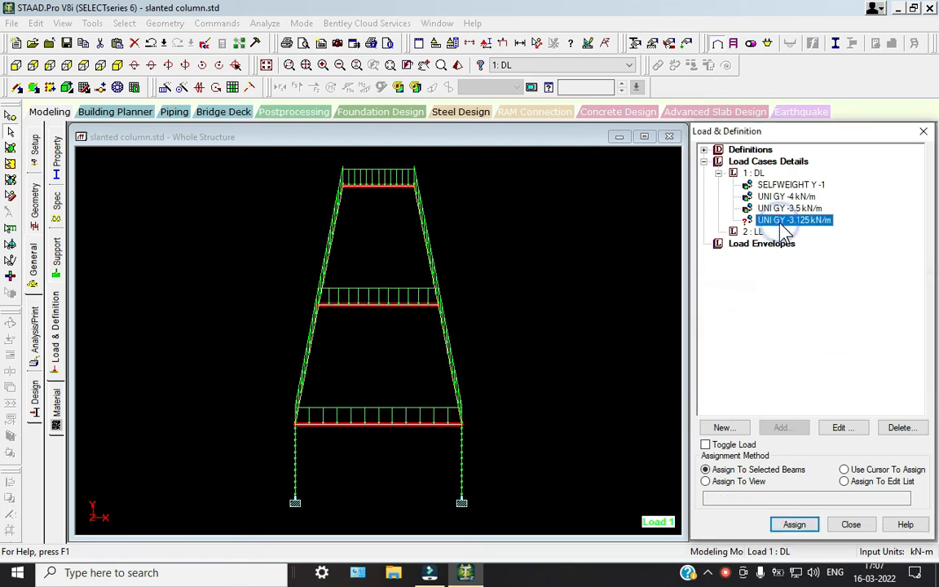
pyautogui.click(505, 228)
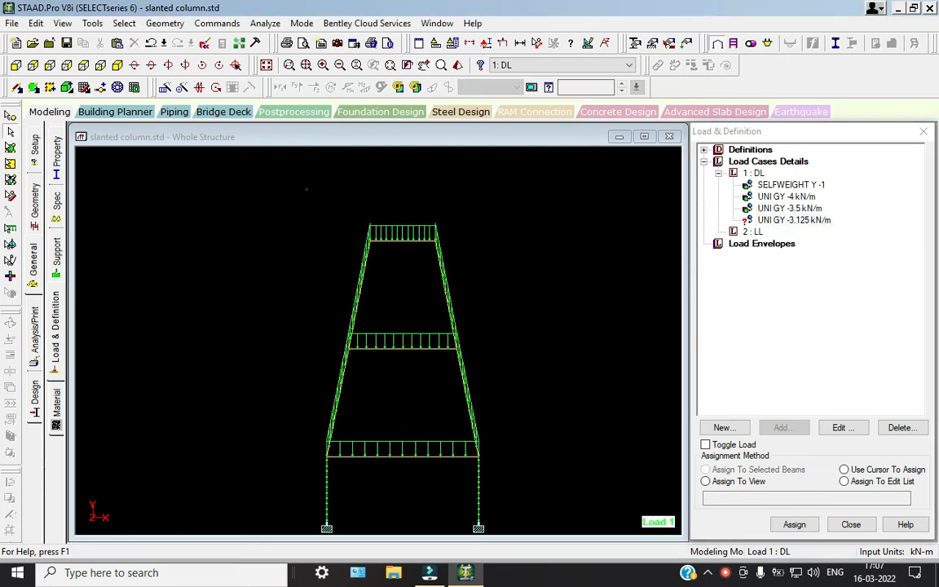
pyautogui.moveTo(304, 193); pyautogui.dragTo(612, 513)
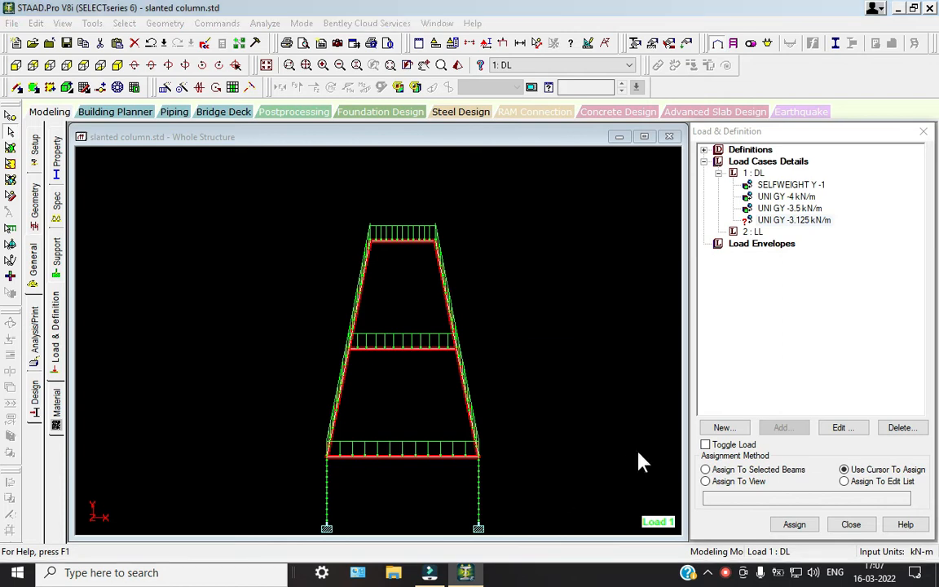
pyautogui.click(469, 315)
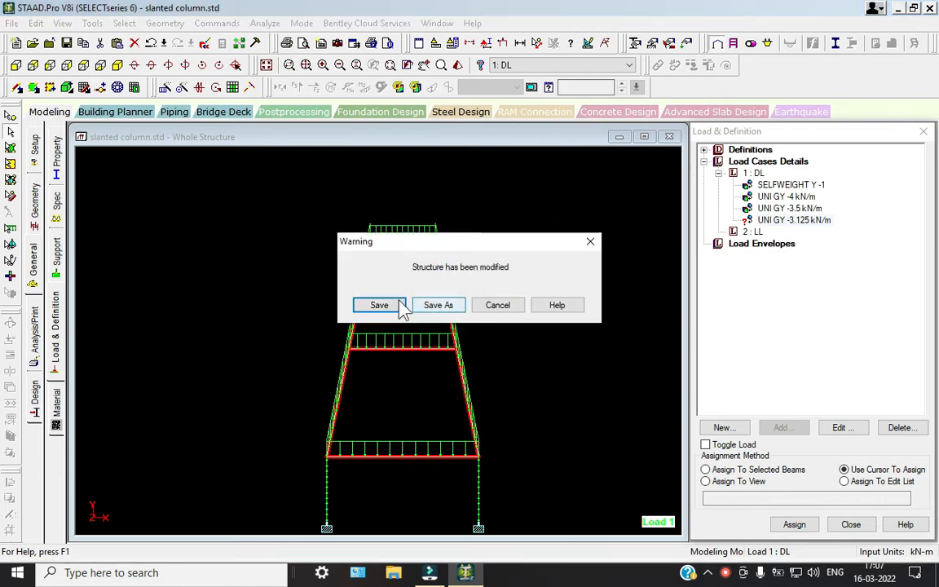
pyautogui.click(382, 304)
pyautogui.click(738, 469)
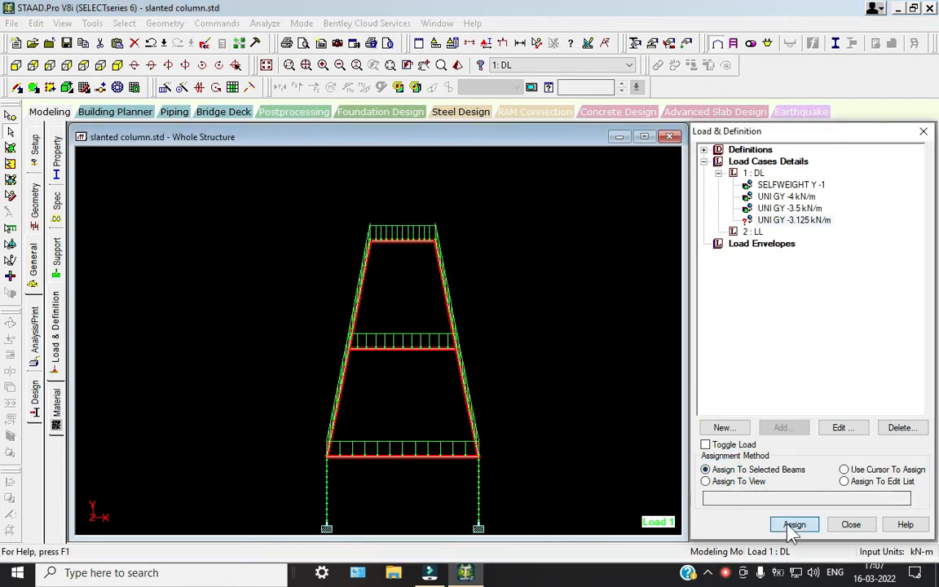
pyautogui.click(795, 524)
pyautogui.click(833, 371)
pyautogui.click(592, 305)
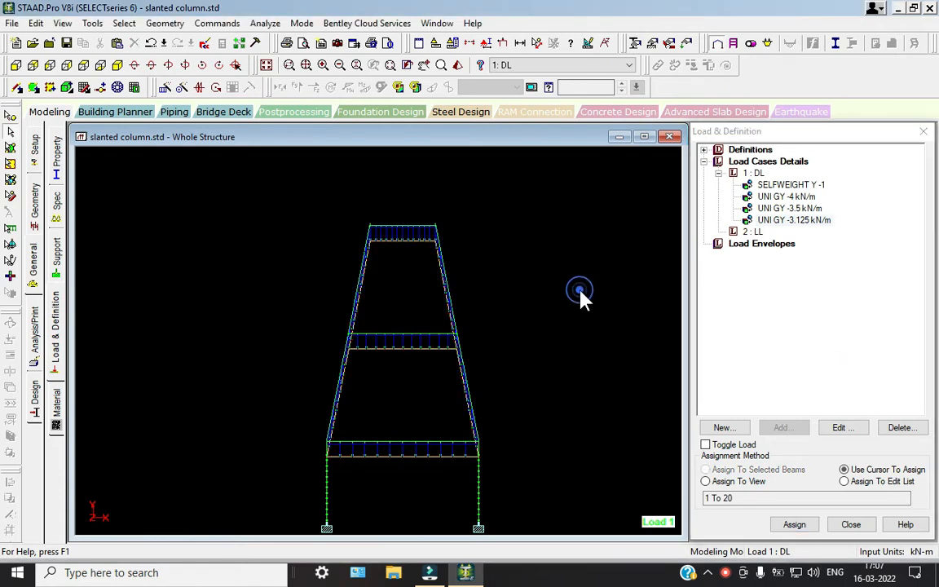
# Step: Add a floor load of -3 kN/m2 in Global Y with a Y range from 0 to 15 m to the LL load case
pyautogui.click(752, 231)
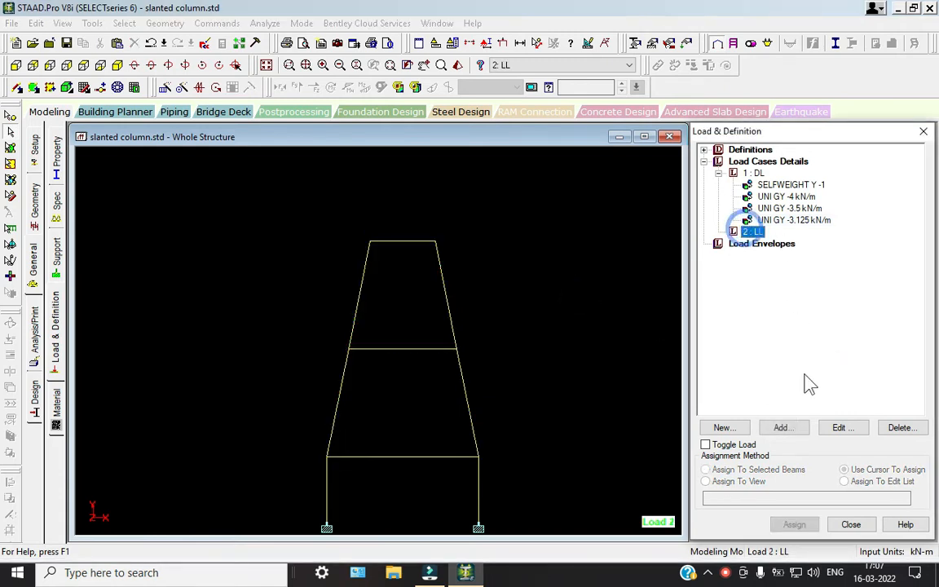
pyautogui.click(783, 426)
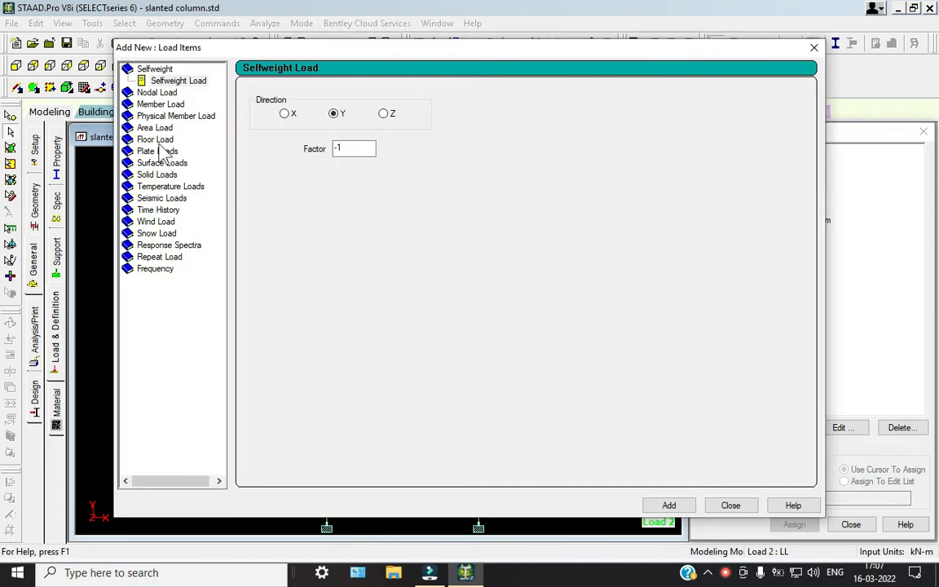
pyautogui.click(156, 140)
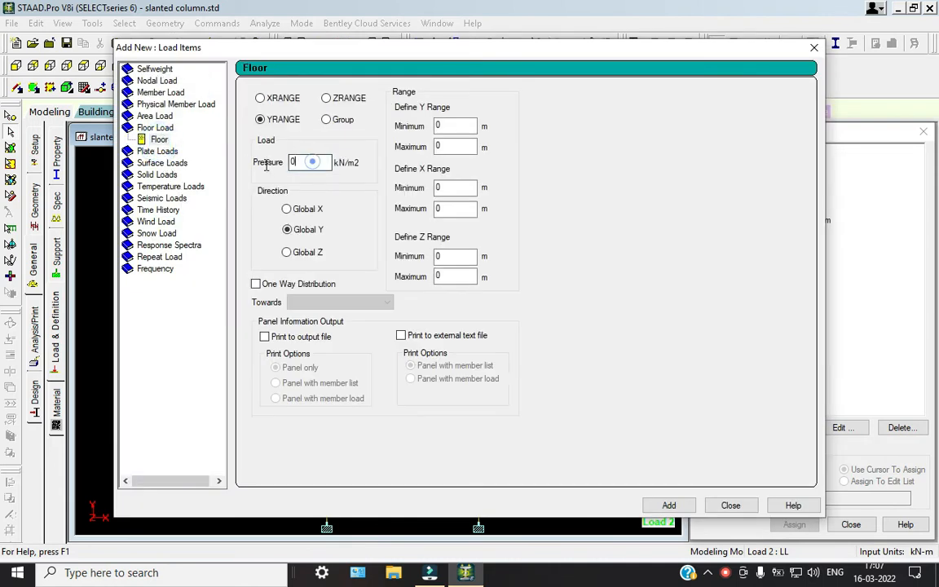
pyautogui.doubleClick(300, 163)
pyautogui.write('-3')
pyautogui.click(451, 125)
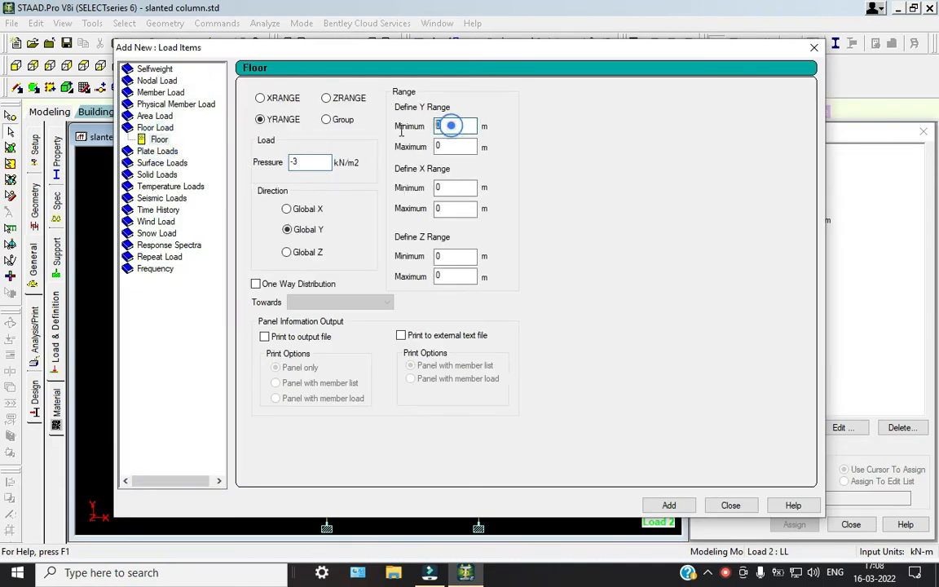
pyautogui.click(447, 146)
pyautogui.write('1')
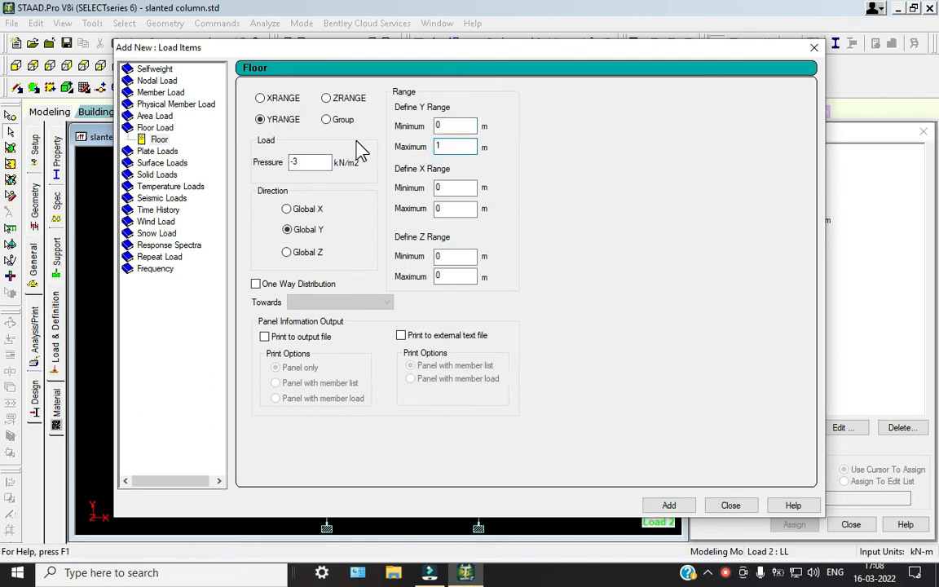
pyautogui.write('5')
pyautogui.click(668, 505)
pyautogui.click(731, 505)
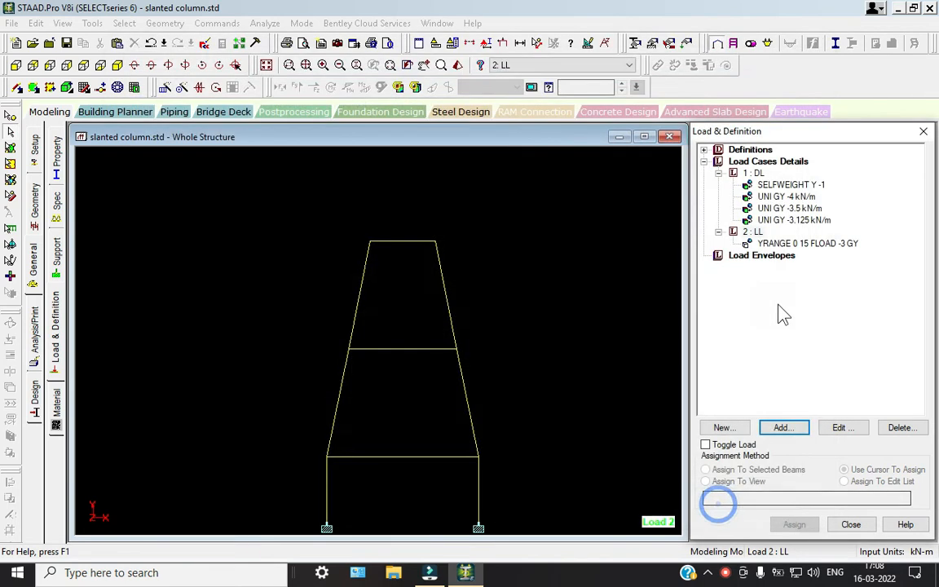
# Step: Examine the floor load in the isometric view and review the dead load items on the structure
pyautogui.click(774, 244)
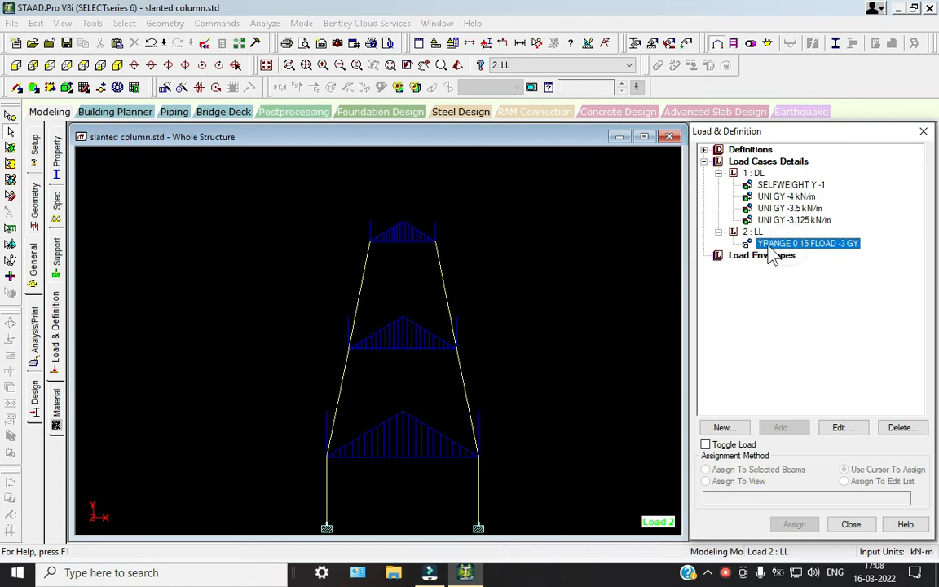
pyautogui.click(101, 66)
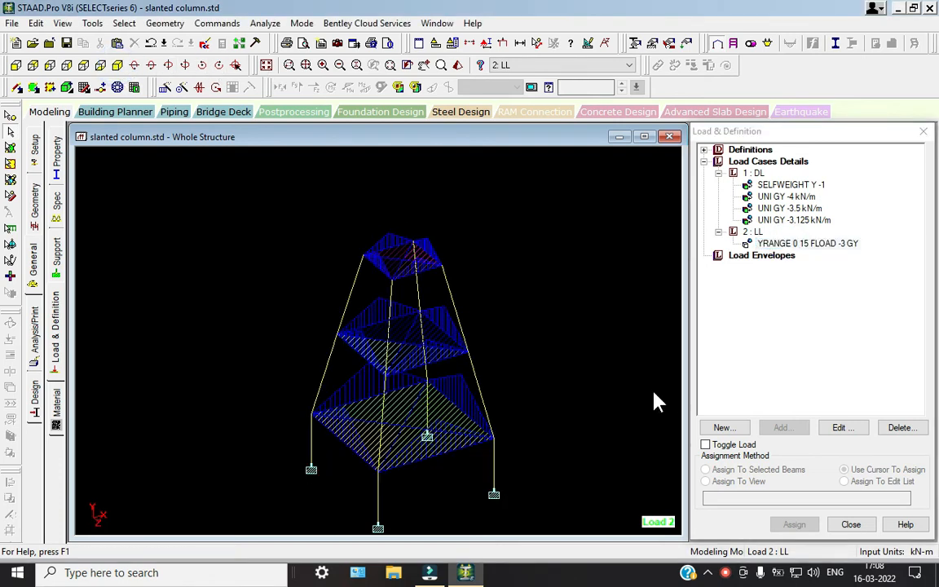
pyautogui.click(770, 208)
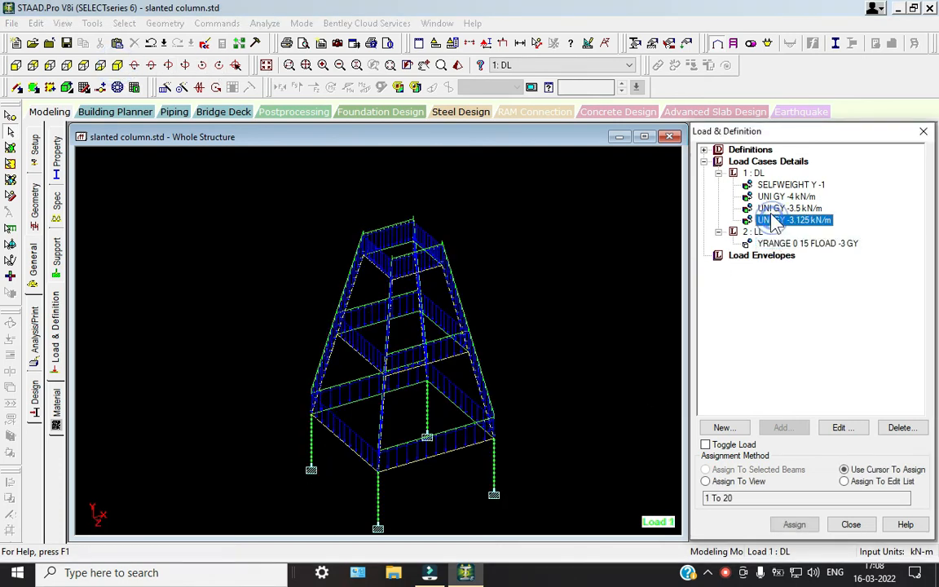
pyautogui.click(750, 197)
pyautogui.click(750, 185)
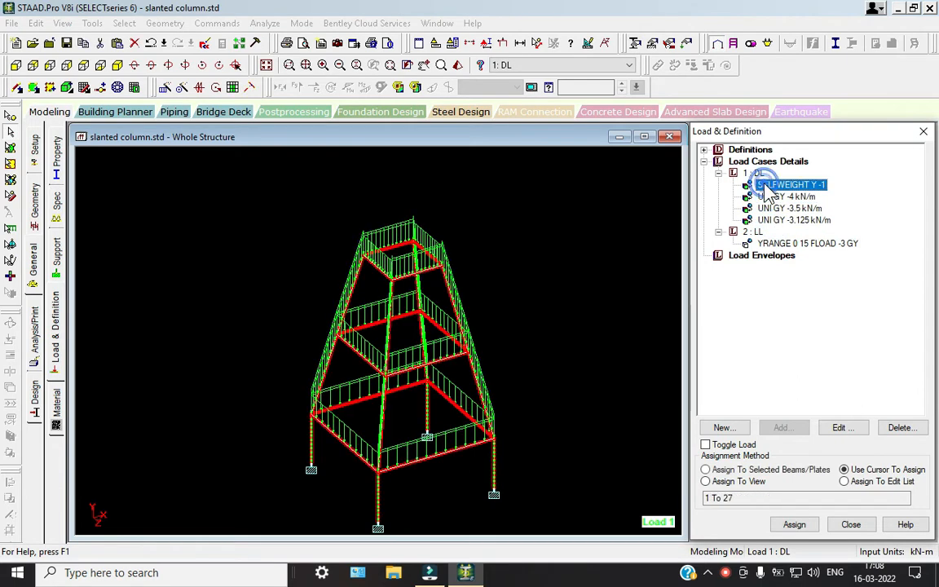
# Step: Examine the DL loads on the whole structure and the floor load of the LL load case
pyautogui.click(564, 242)
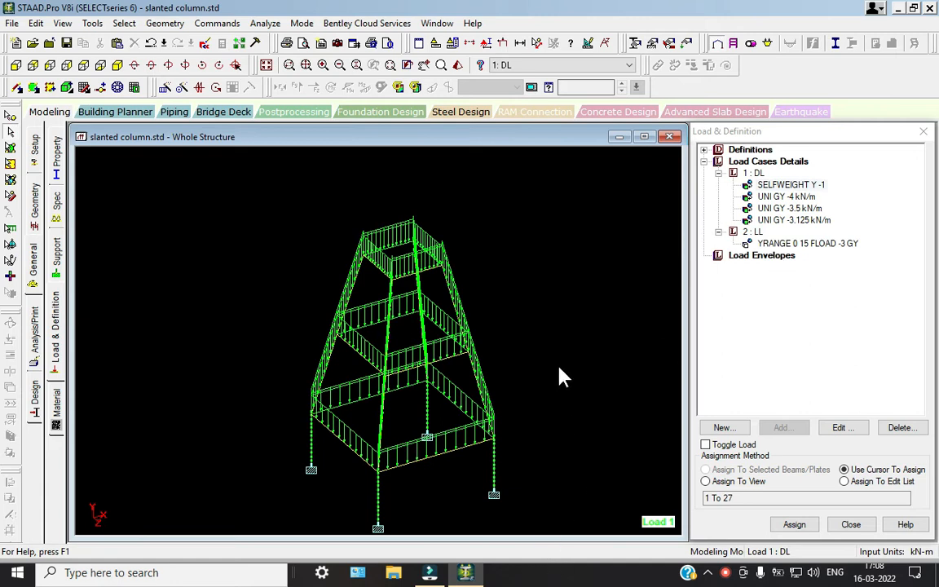
pyautogui.scroll(3, 391, 379)
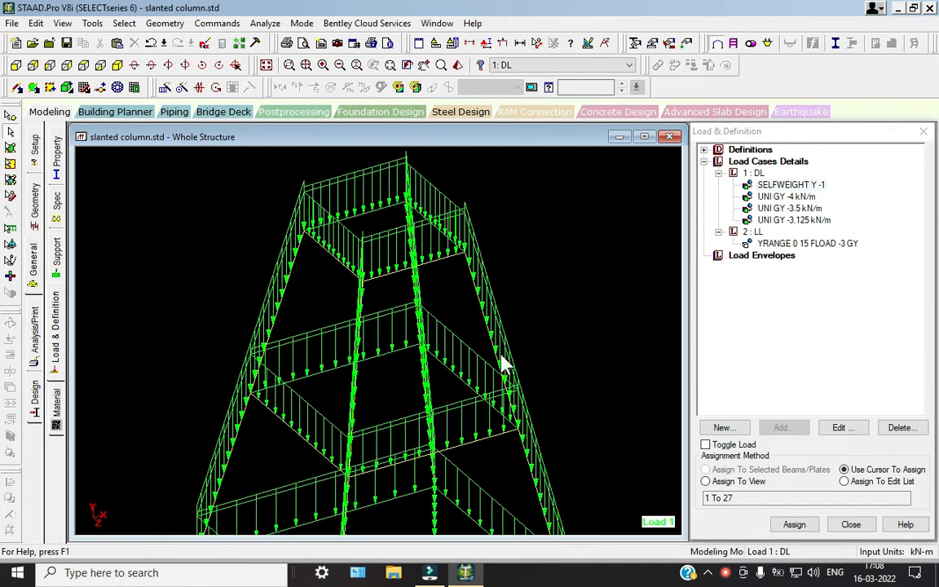
pyautogui.scroll(5, 499, 329)
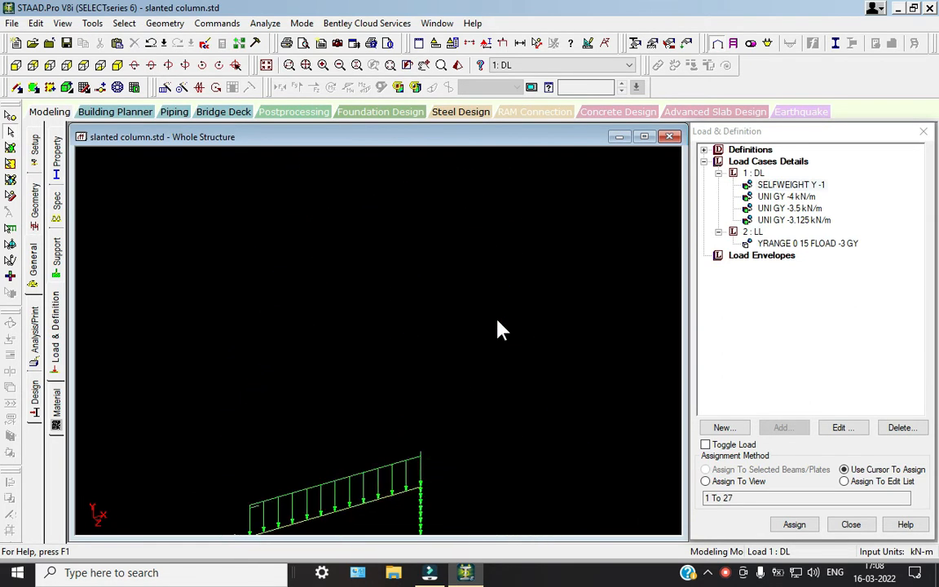
pyautogui.scroll(-5, 507, 332)
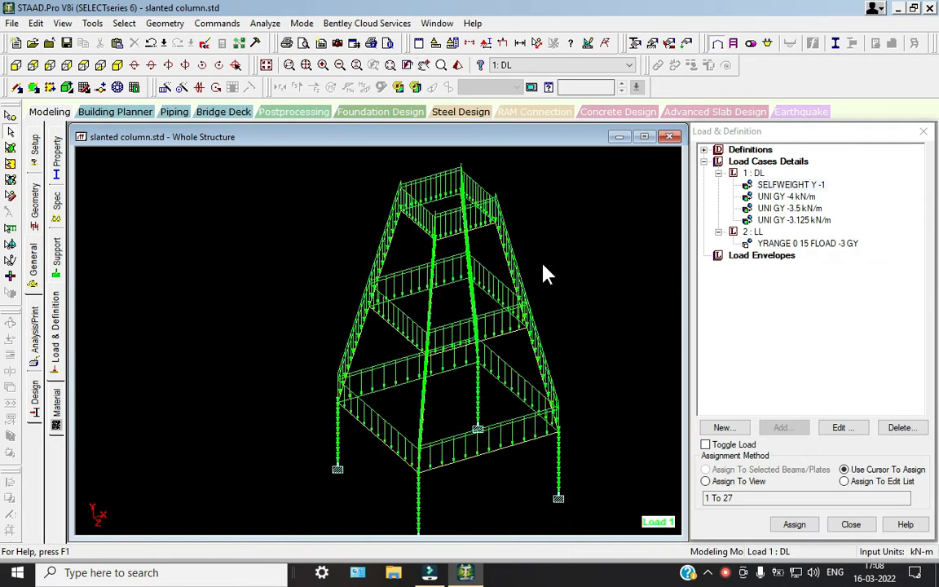
pyautogui.click(773, 243)
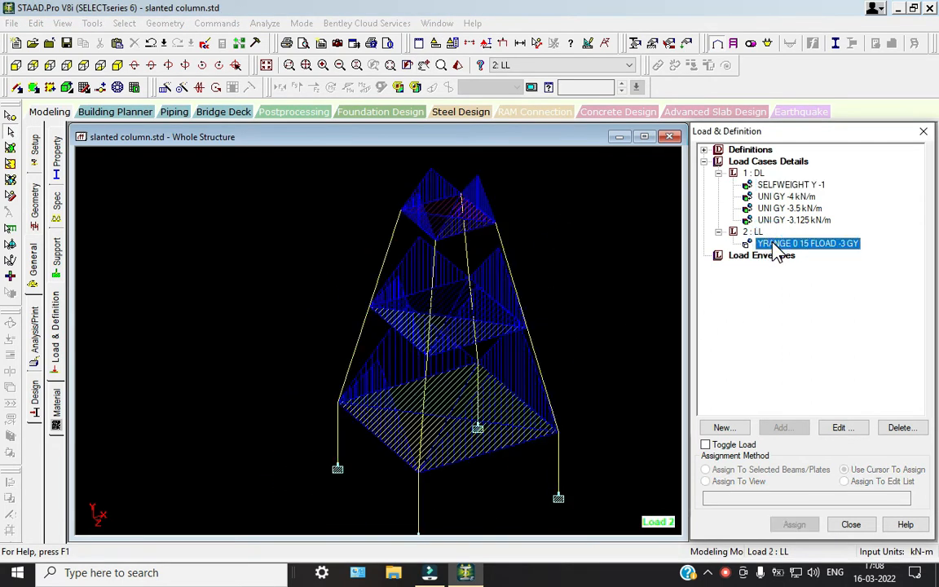
pyautogui.click(624, 371)
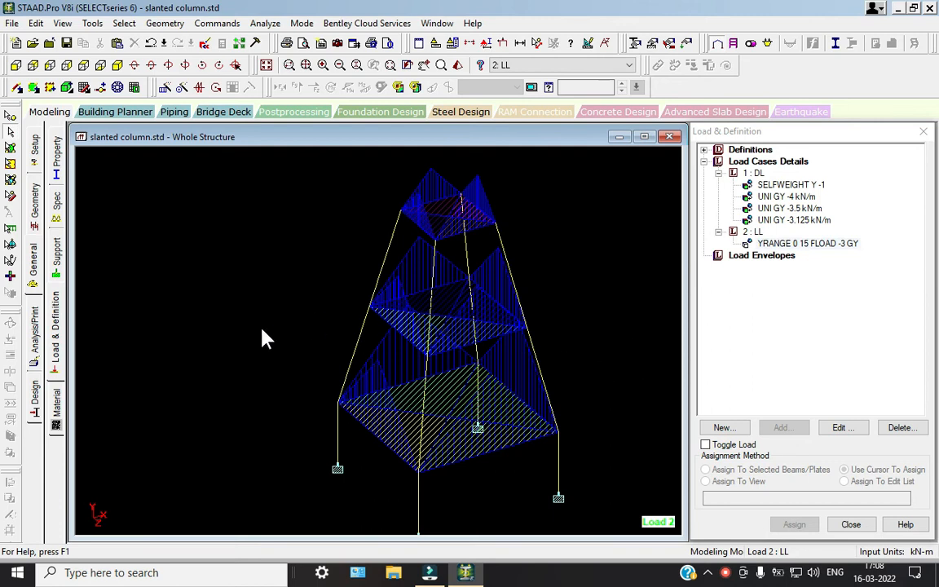
# Step: Add a Perform Analysis command with the No Print option
pyautogui.click(34, 338)
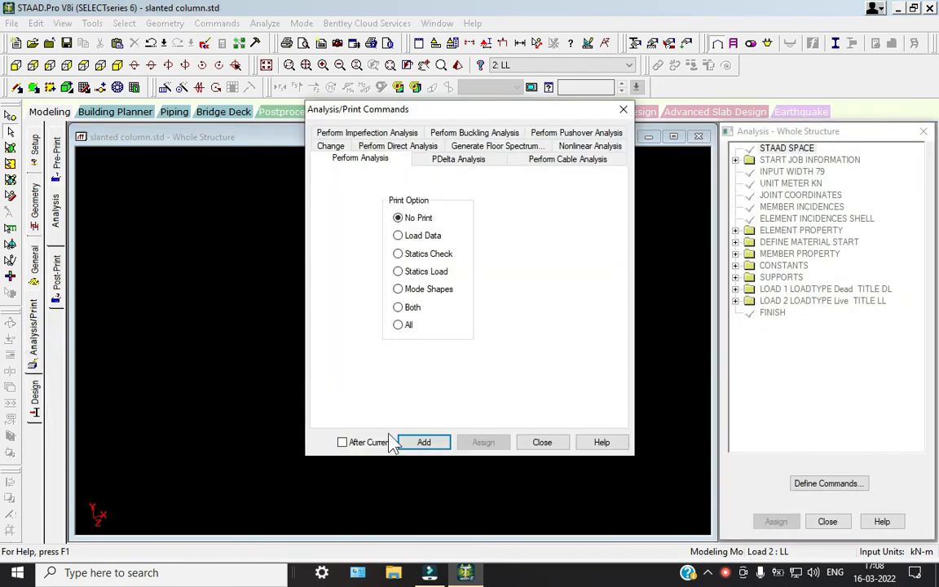
pyautogui.click(425, 442)
pyautogui.click(543, 443)
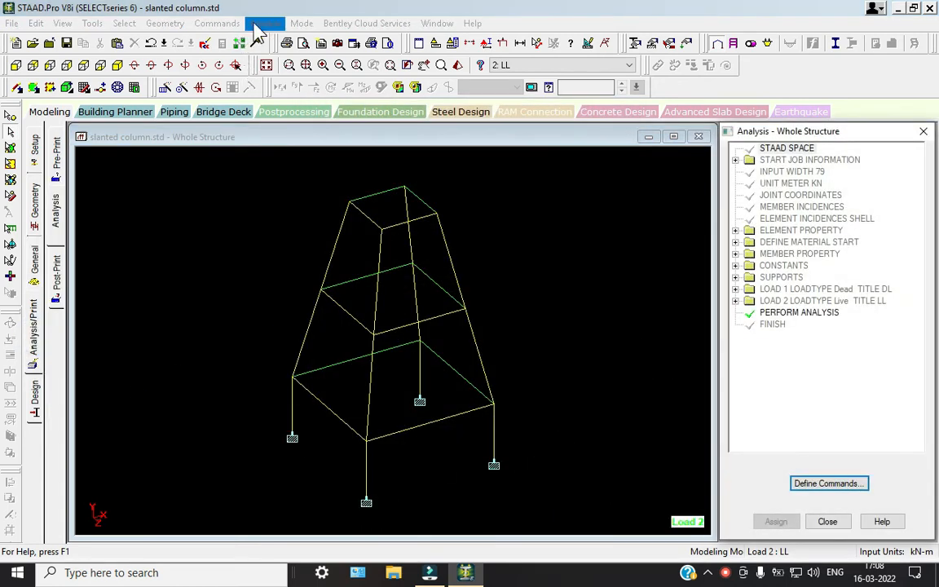
# Step: Run the analysis and go to post-processing mode, accepting the default results setup
pyautogui.click(265, 24)
pyautogui.click(277, 42)
pyautogui.click(379, 305)
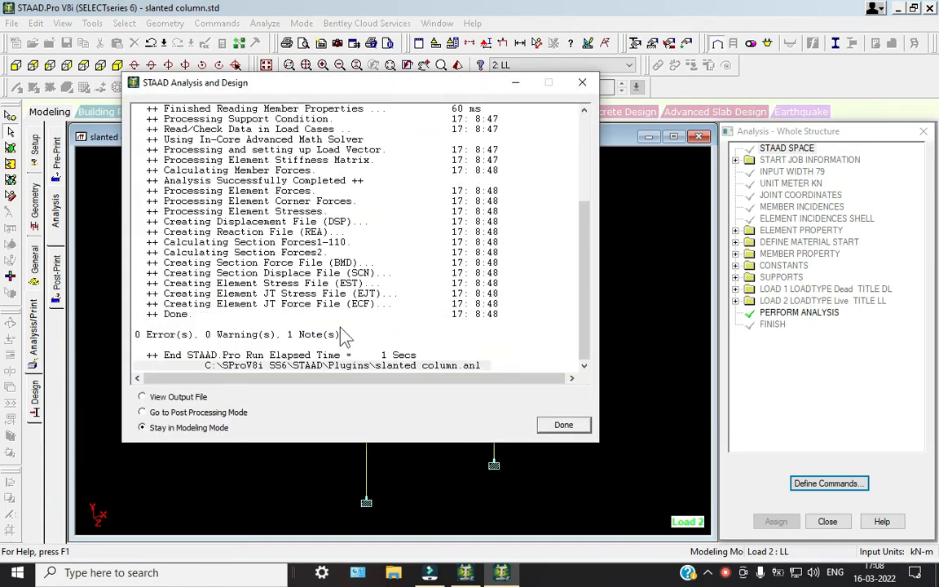
pyautogui.click(211, 413)
pyautogui.click(561, 427)
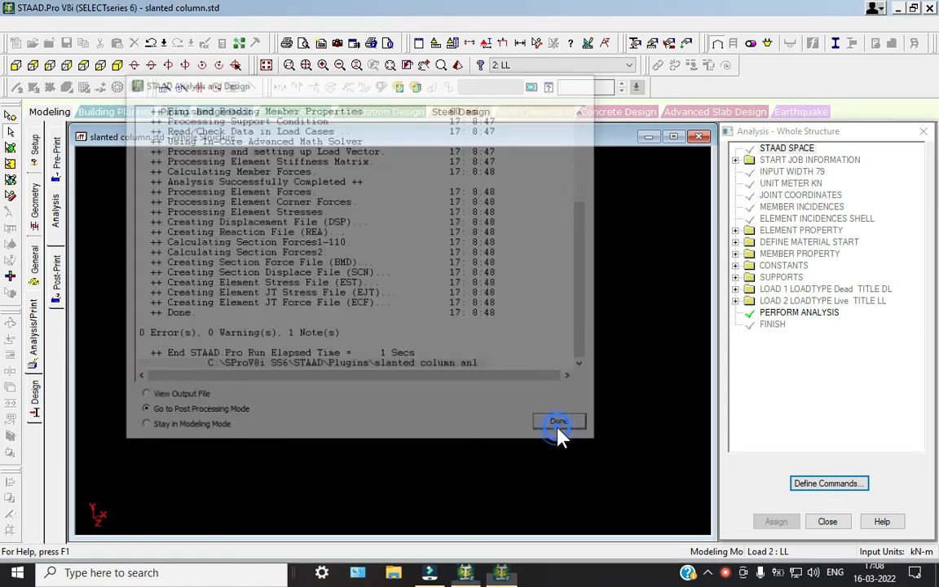
pyautogui.click(495, 399)
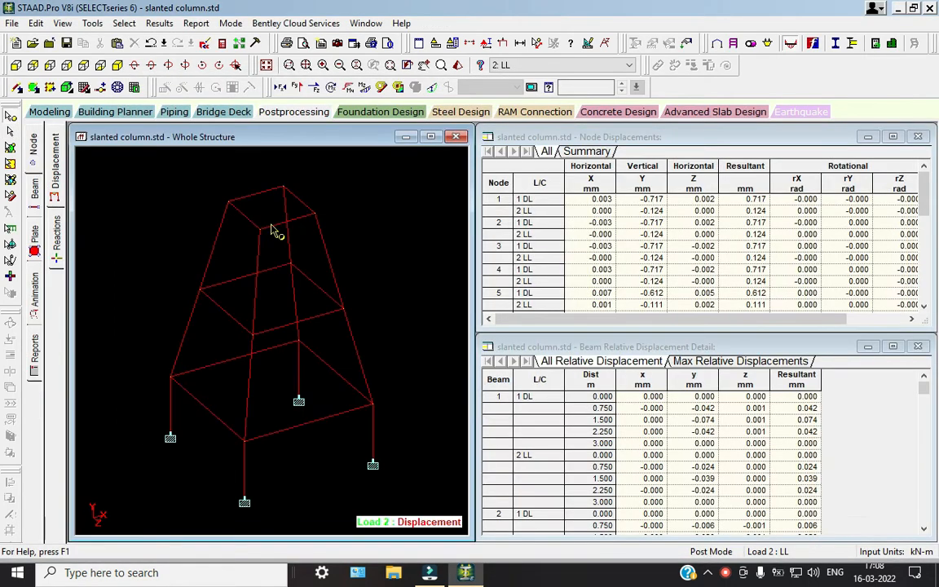
# Step: Animate the structure's deflection and view it for the DL load case
pyautogui.click(35, 279)
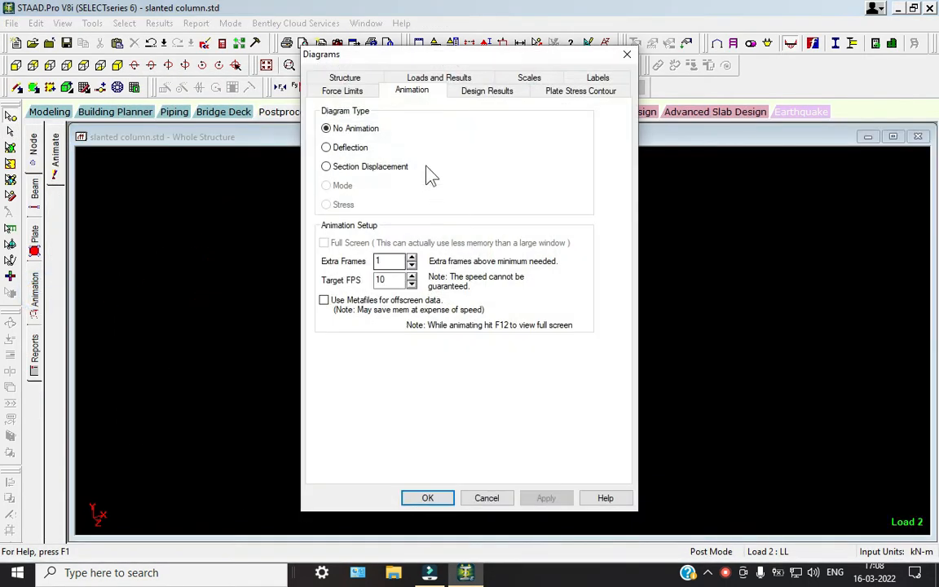
pyautogui.click(326, 147)
pyautogui.click(428, 498)
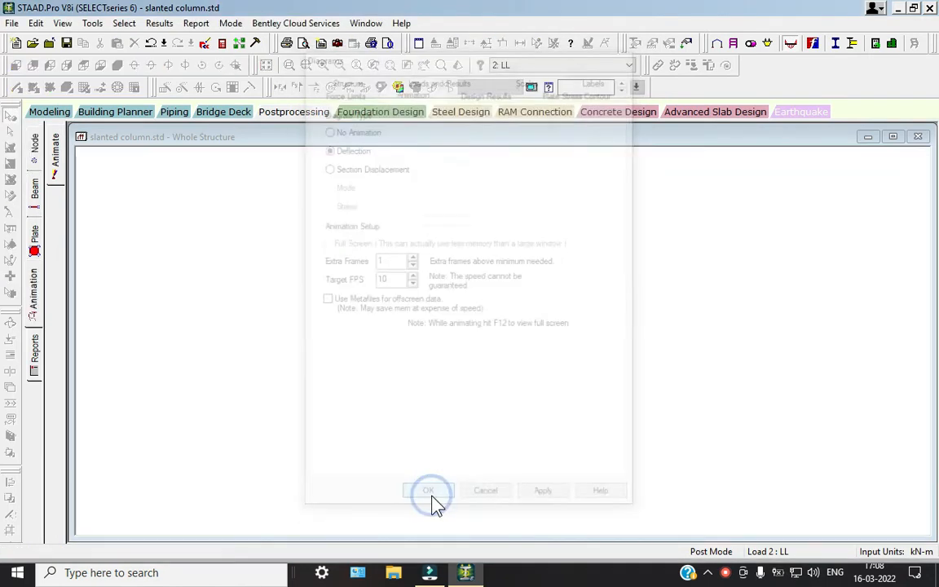
pyautogui.click(530, 65)
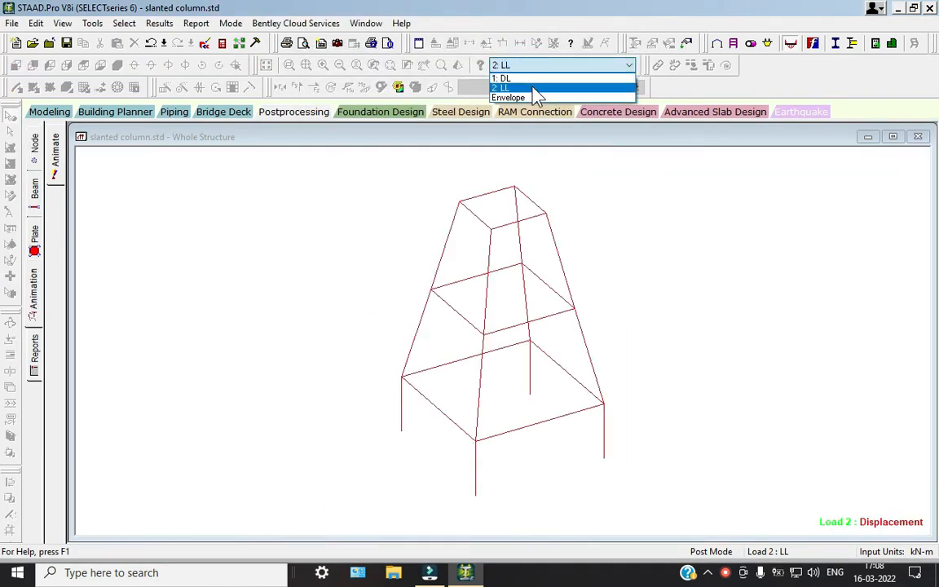
pyautogui.click(530, 77)
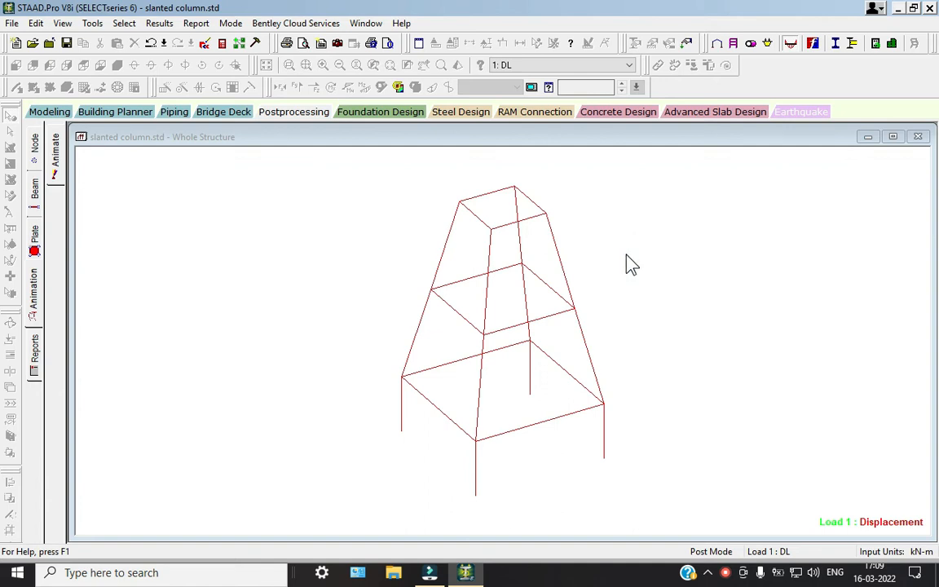
# Step: Switch to the RC Designer for concrete design and create an envelope named CONCRETE containing the DL and LL load cases
pyautogui.click(45, 112)
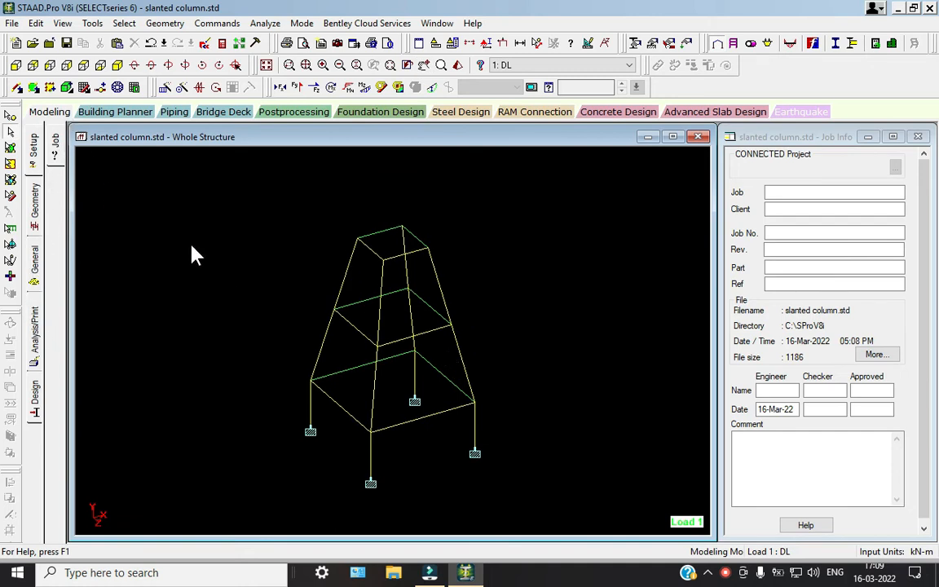
pyautogui.click(602, 112)
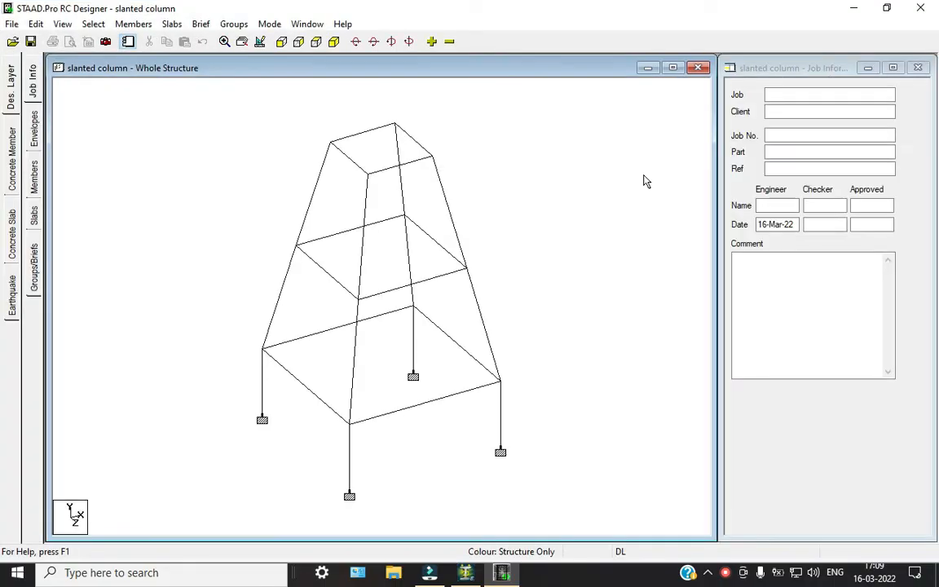
pyautogui.click(34, 129)
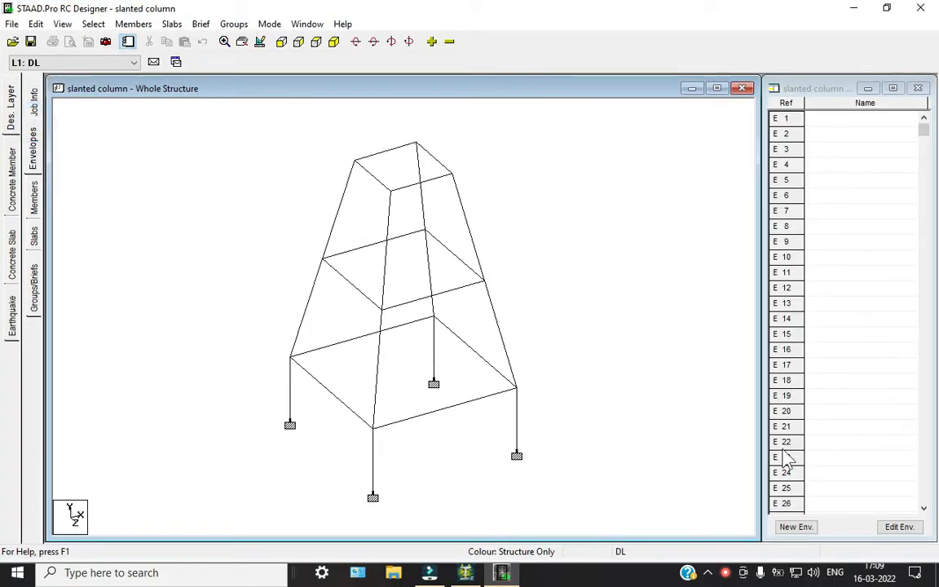
pyautogui.click(802, 527)
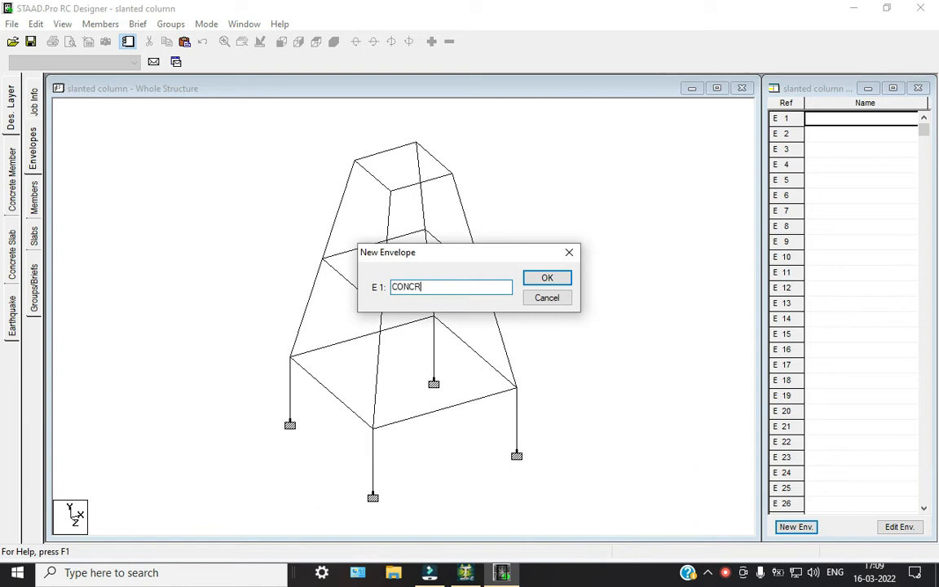
pyautogui.press('Return')
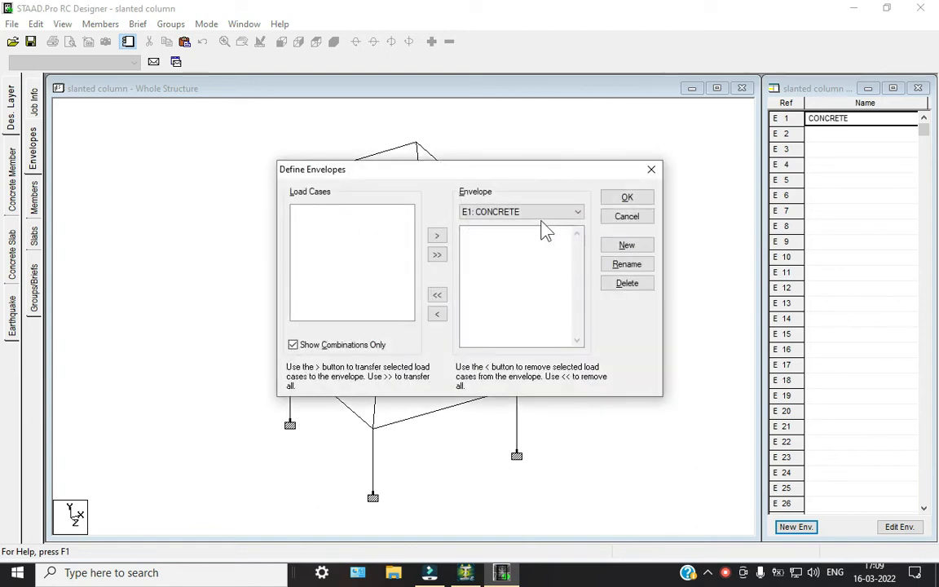
pyautogui.click(367, 348)
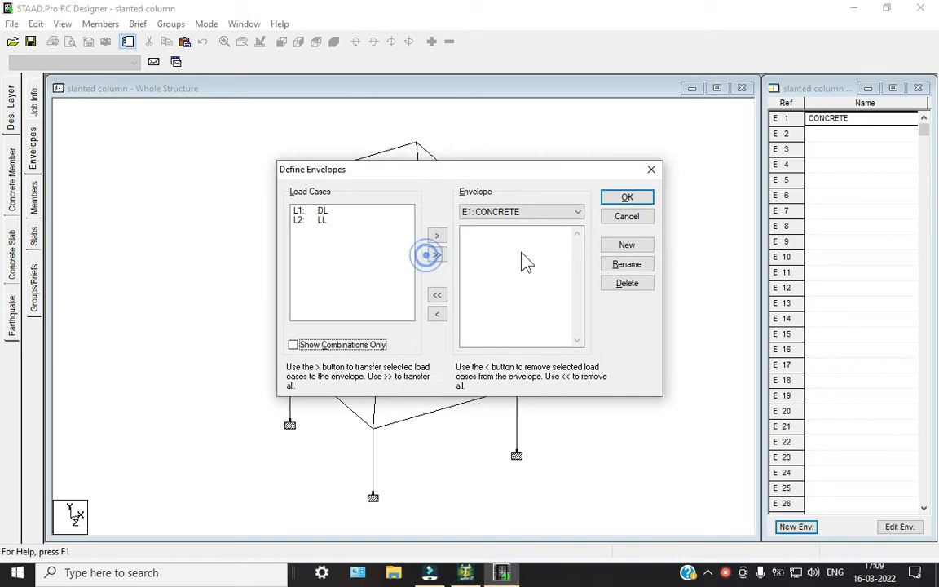
pyautogui.click(438, 255)
pyautogui.click(627, 197)
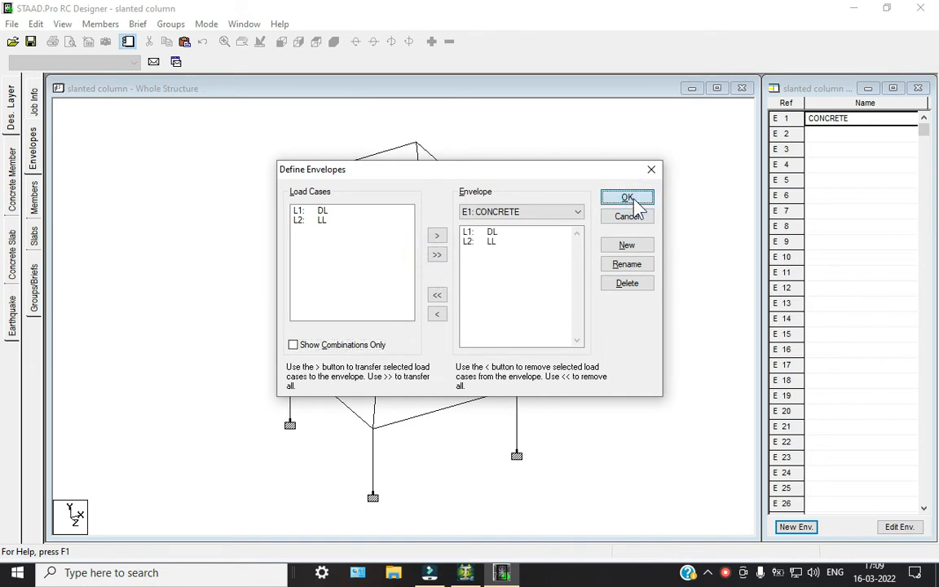
# Step: Form concrete design members from all beams and columns of the structure
pyautogui.click(34, 195)
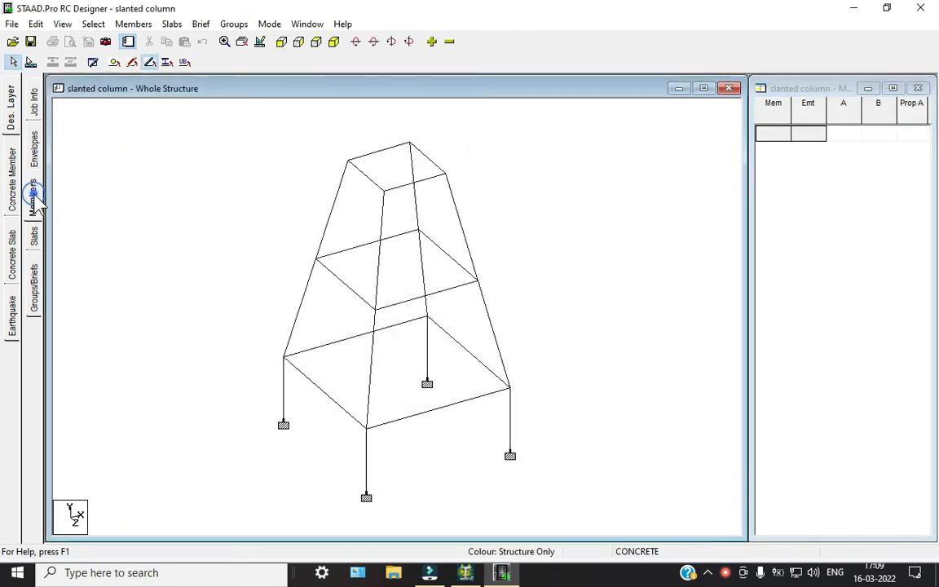
pyautogui.moveTo(214, 121); pyautogui.dragTo(677, 454)
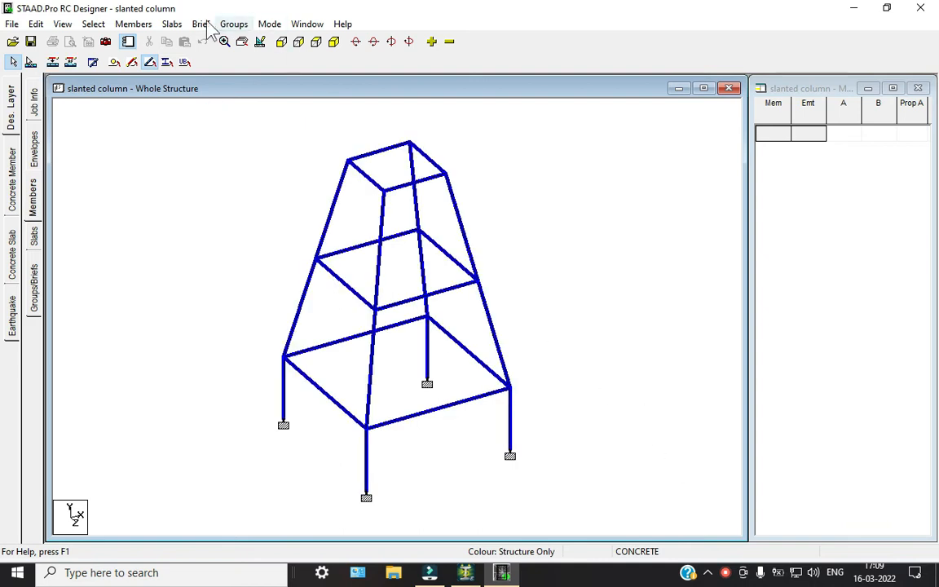
pyautogui.click(133, 24)
pyautogui.click(173, 77)
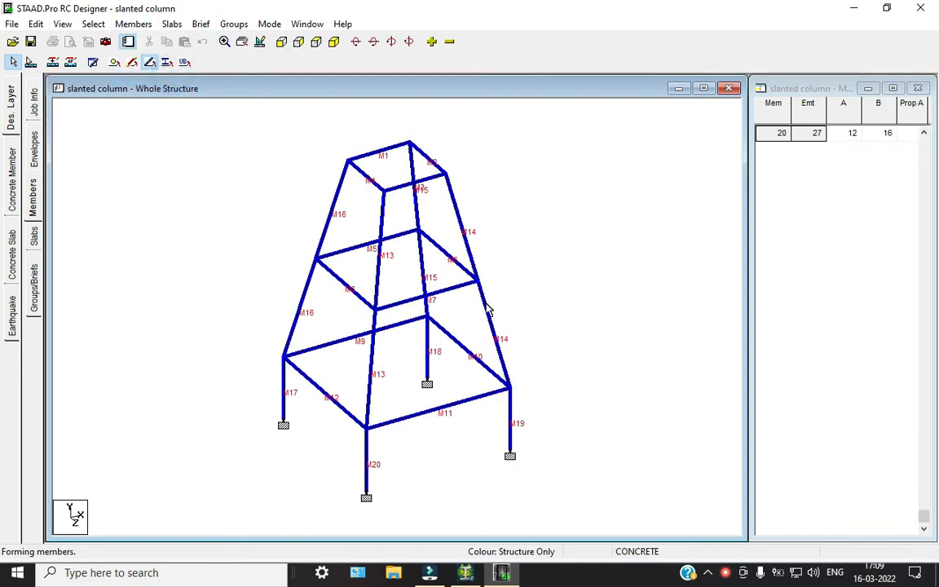
# Step: Create a design brief named BEAM with code BS8110 and design type Beam, keeping its default parameters
pyautogui.click(34, 285)
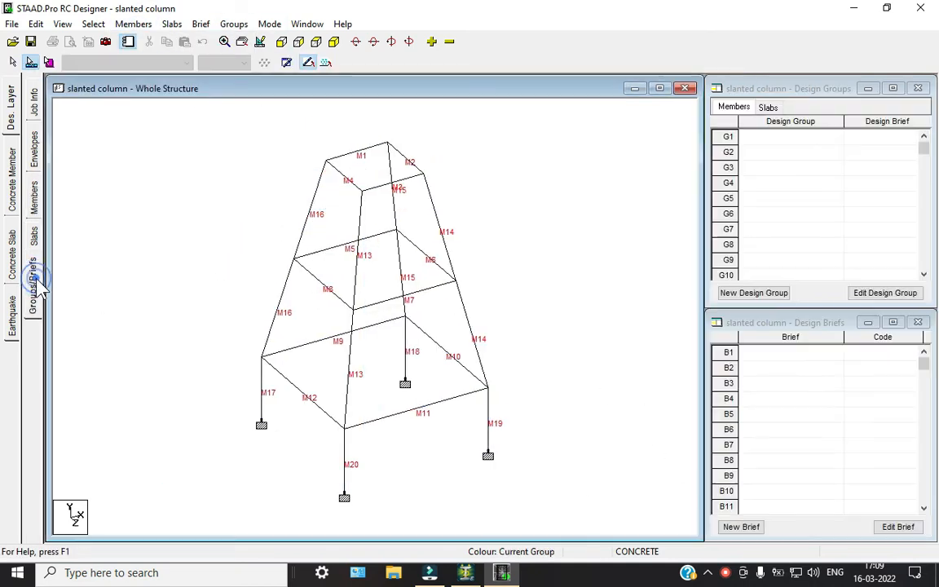
pyautogui.click(741, 526)
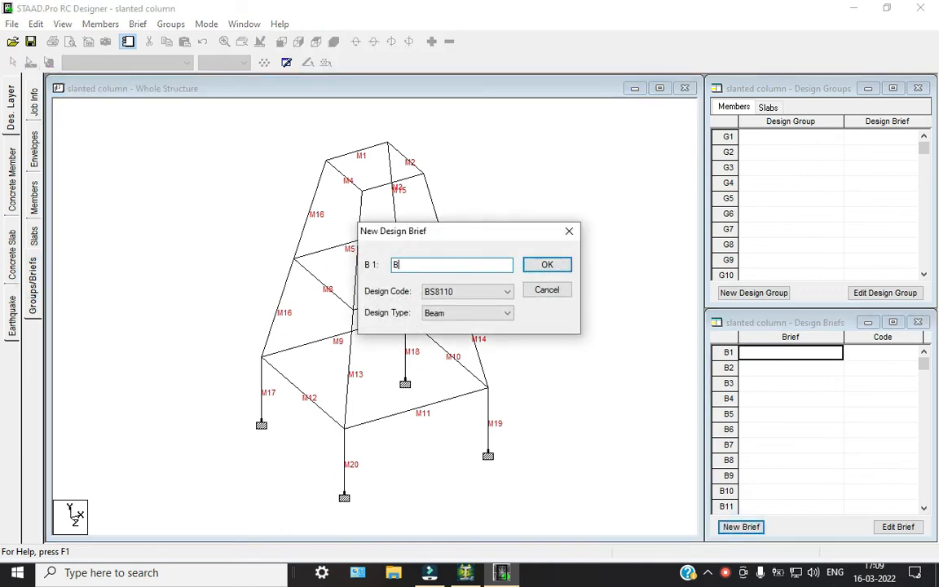
pyautogui.press('Return')
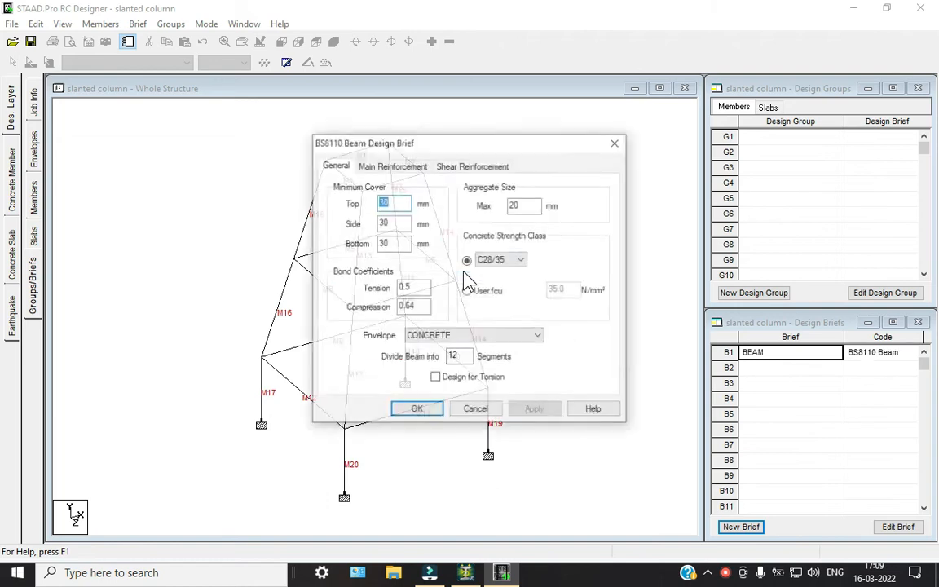
pyautogui.click(432, 409)
# Step: Create Design Group 1 with the BEAM brief from the horizontal beams at all three levels, selected in the front view
pyautogui.click(286, 190)
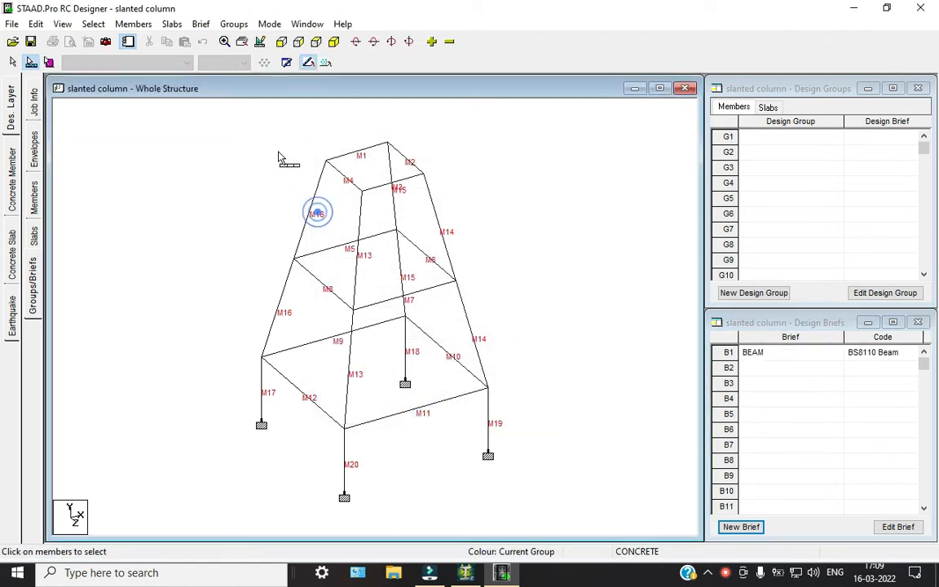
pyautogui.click(296, 43)
pyautogui.click(281, 42)
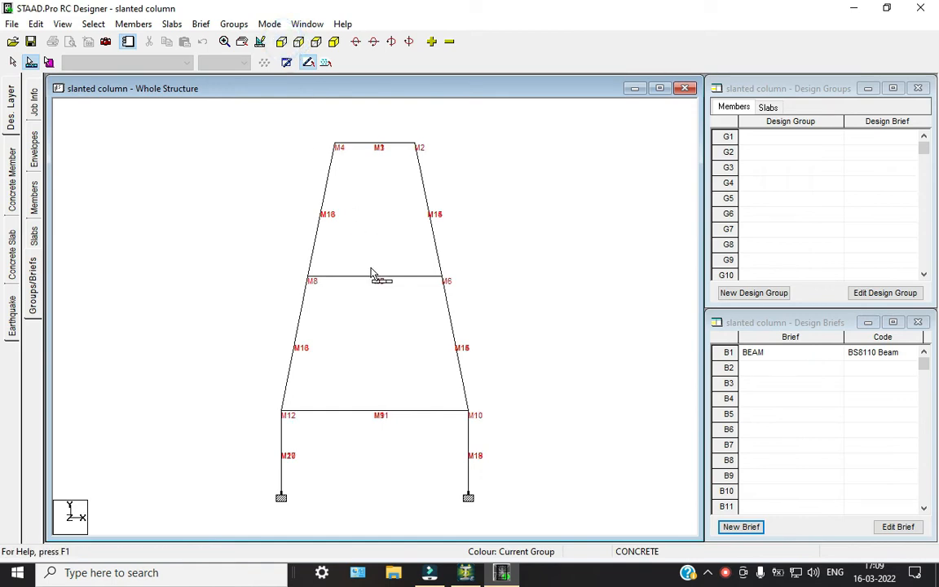
pyautogui.click(756, 294)
pyautogui.click(553, 300)
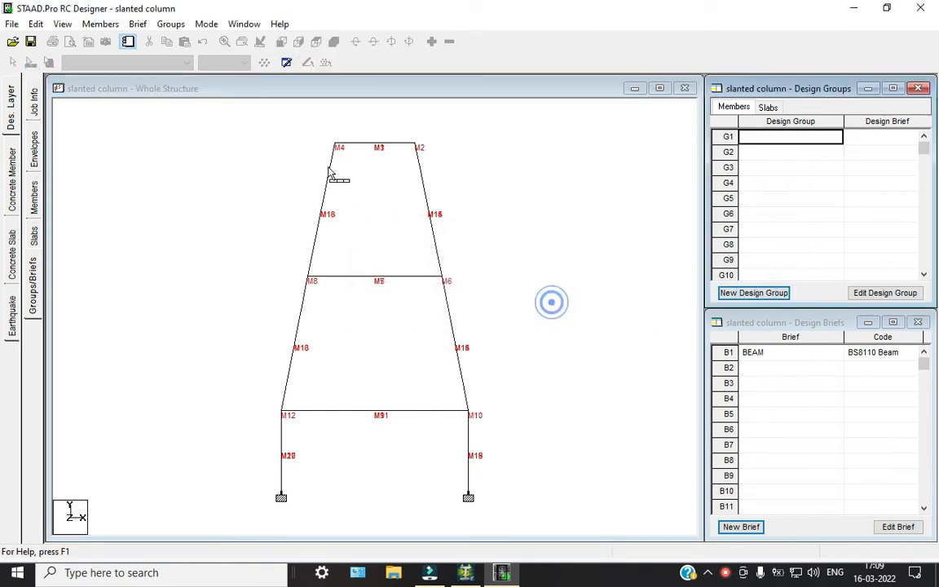
pyautogui.moveTo(286, 263); pyautogui.dragTo(510, 306)
pyautogui.moveTo(244, 383); pyautogui.dragTo(489, 429)
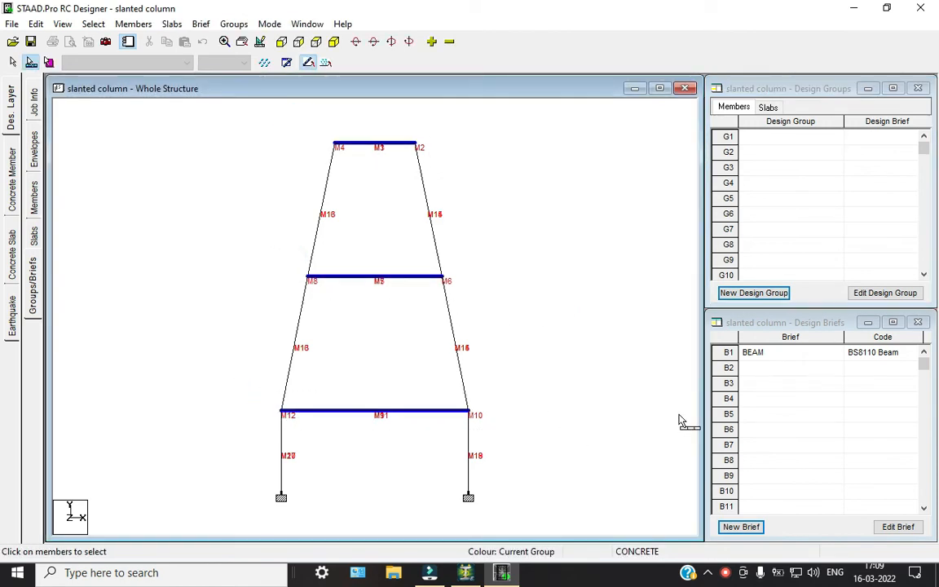
pyautogui.click(754, 293)
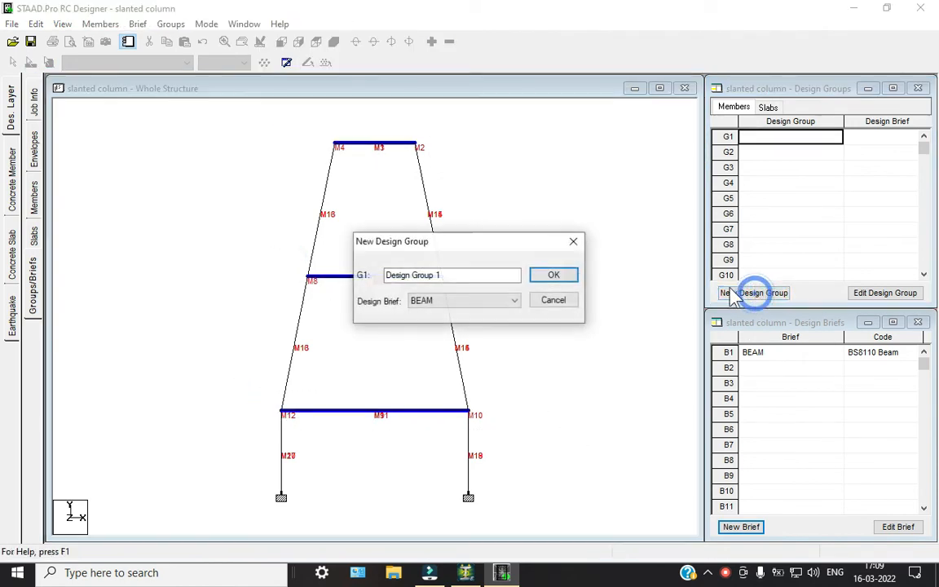
pyautogui.click(553, 277)
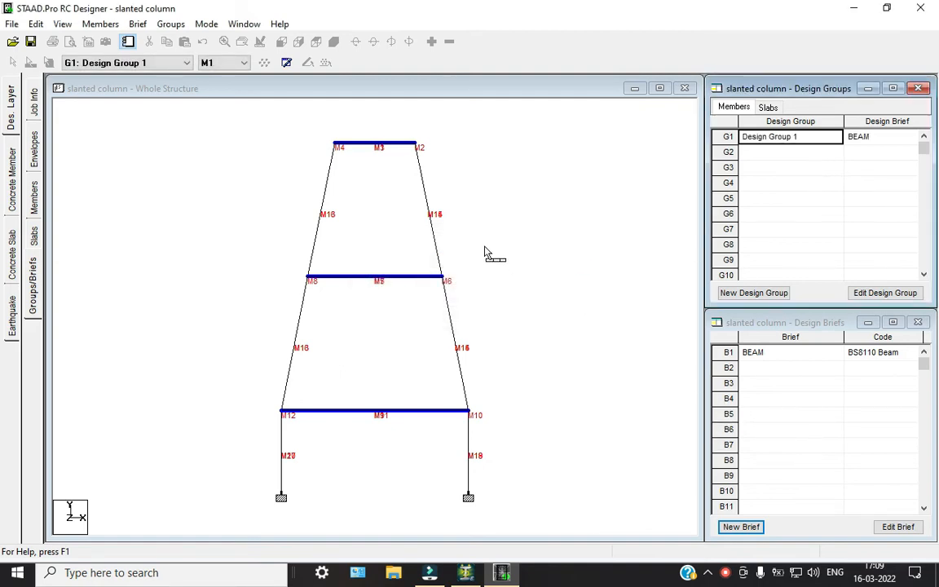
# Step: Review the members and sections assigned to Design Group 1, closing the group table when done
pyautogui.moveTo(204, 116); pyautogui.dragTo(599, 495)
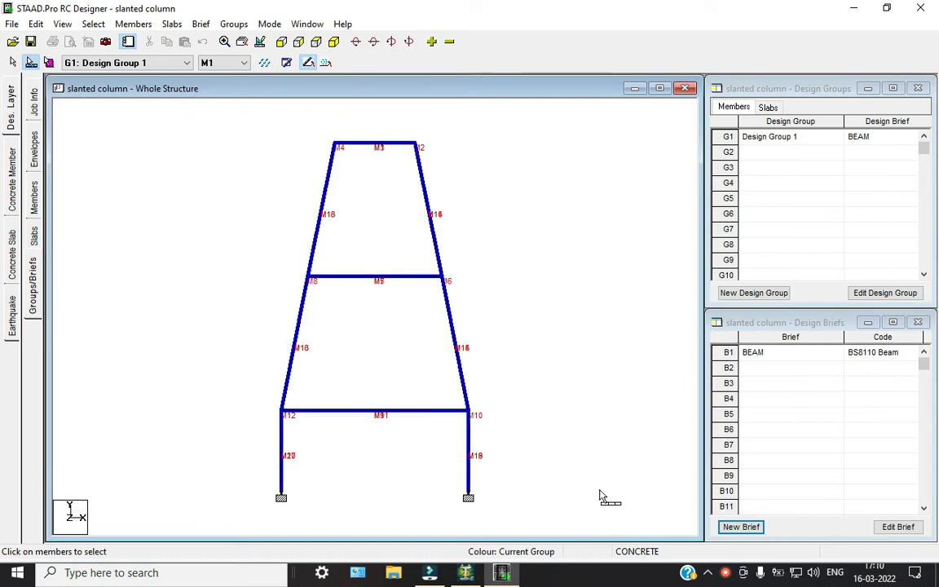
pyautogui.click(814, 139)
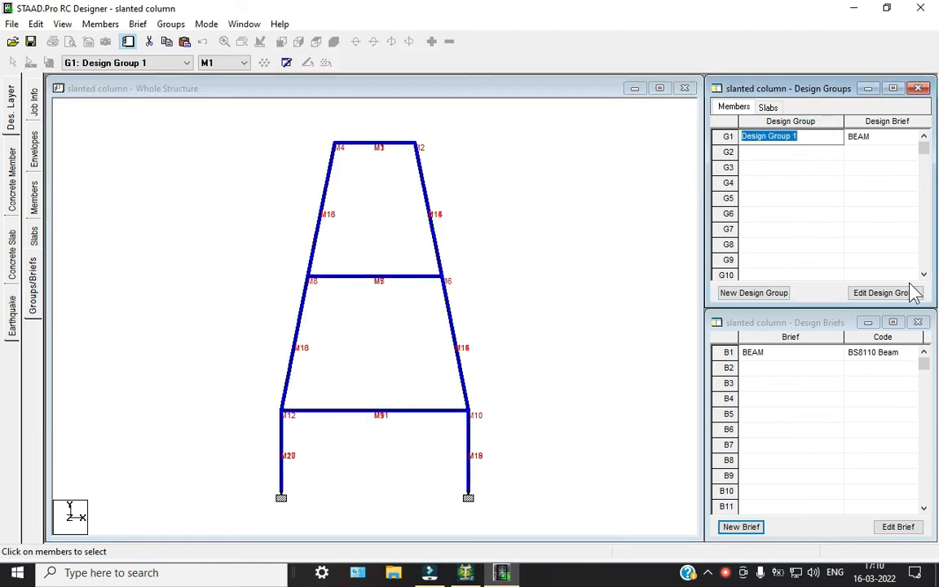
pyautogui.click(845, 293)
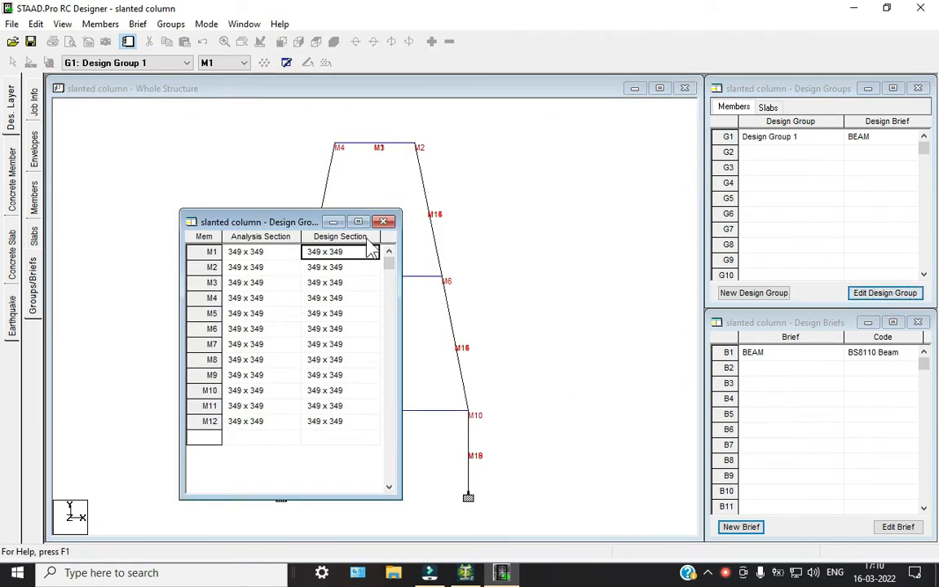
pyautogui.click(383, 221)
pyautogui.click(571, 314)
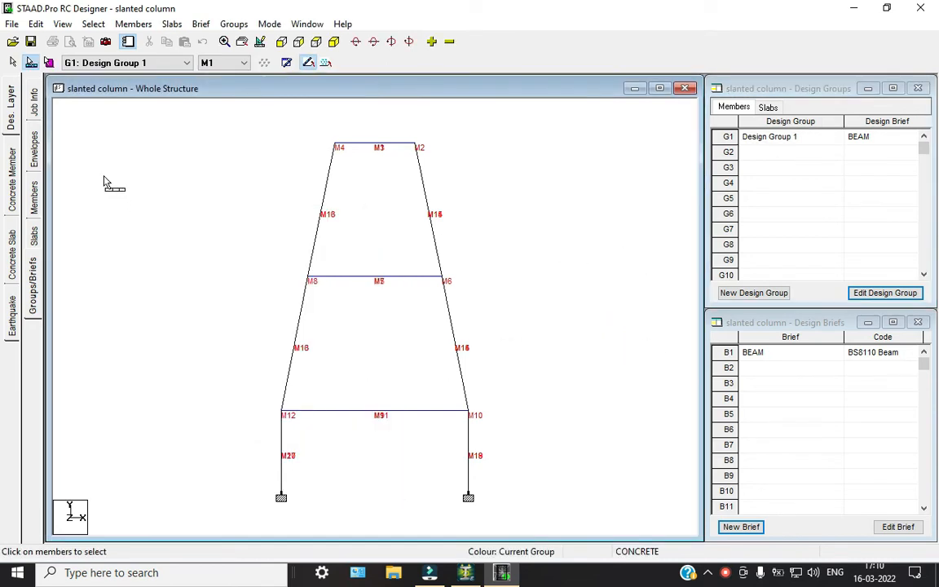
# Step: Run the concrete member design for Design Group 1 and show the designed structure in an isometric view
pyautogui.click(13, 176)
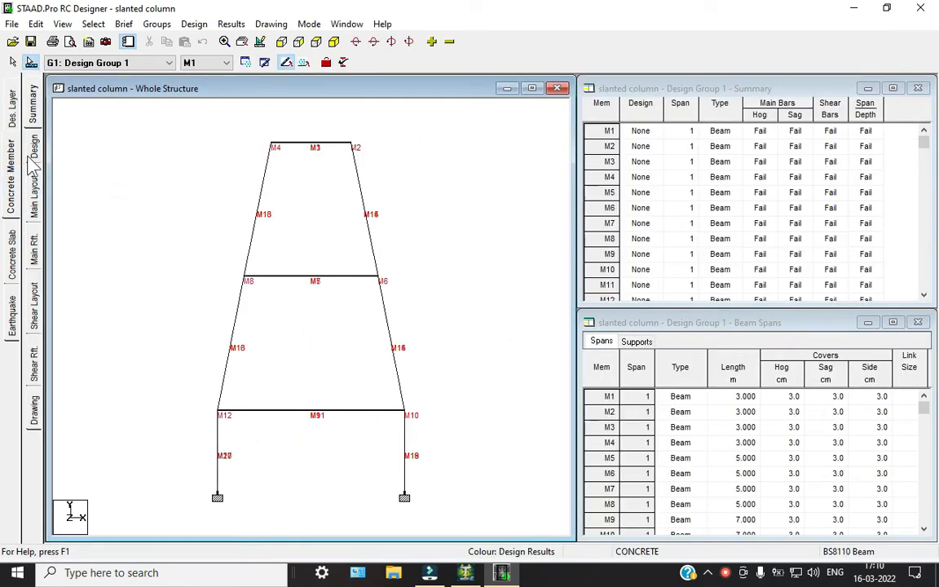
pyautogui.click(34, 148)
pyautogui.click(514, 395)
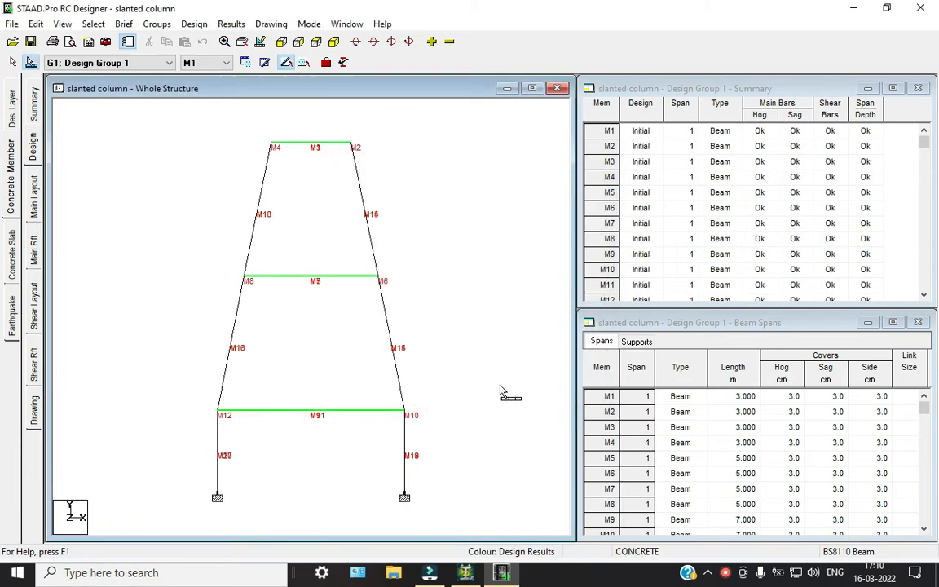
pyautogui.click(299, 41)
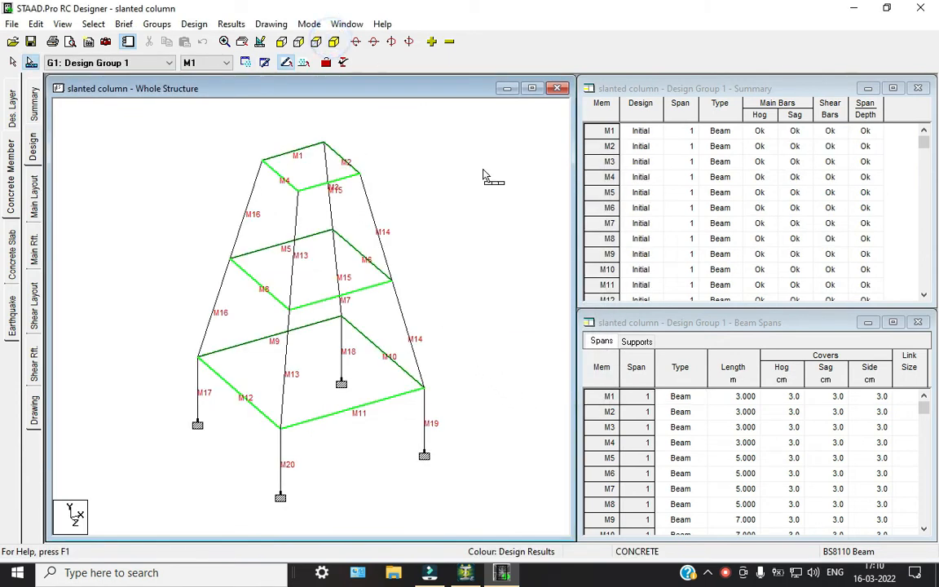
pyautogui.click(409, 458)
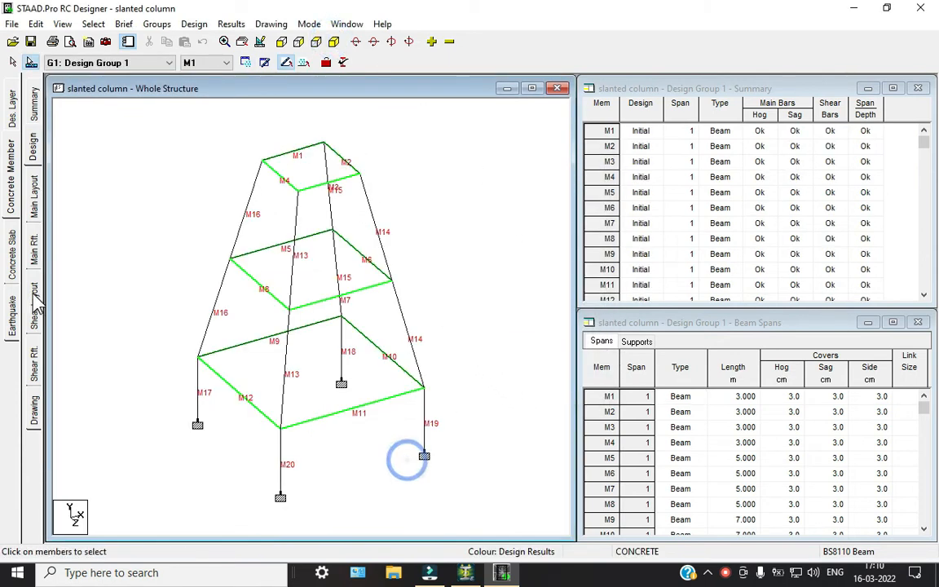
# Step: Examine Design Group 1's shear reinforcement, with major and minor bending moment and shear diagrams displayed, and its beam spans table
pyautogui.click(33, 365)
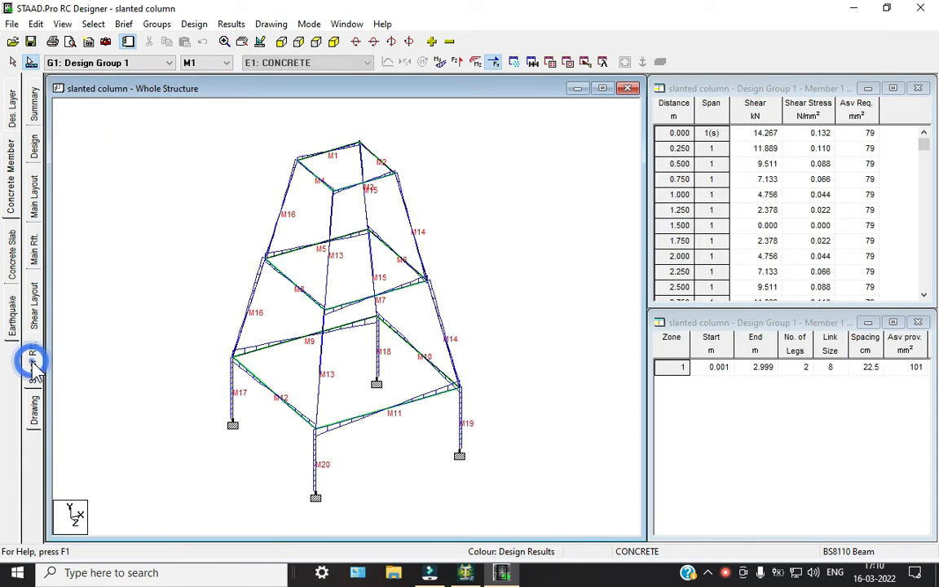
pyautogui.scroll(2, 353, 328)
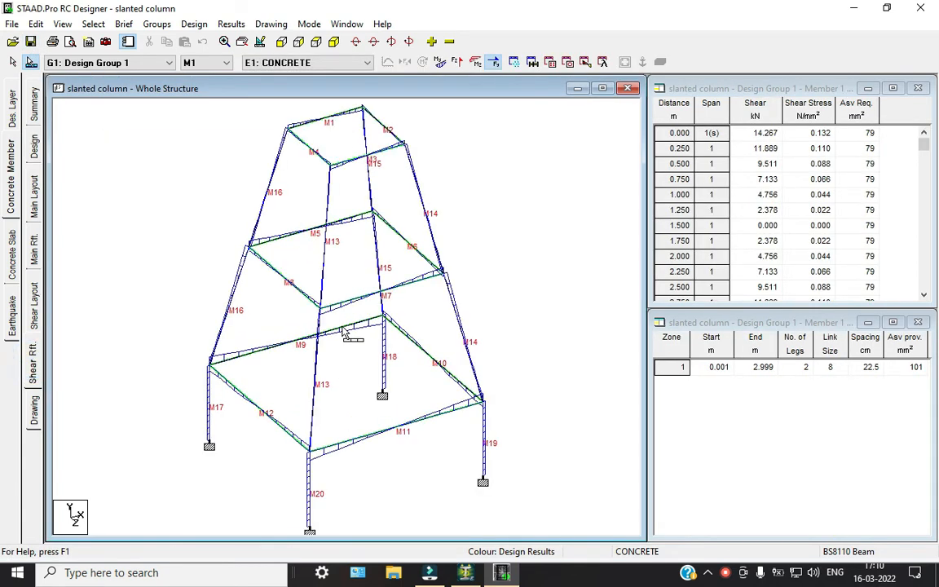
pyautogui.scroll(1, 345, 327)
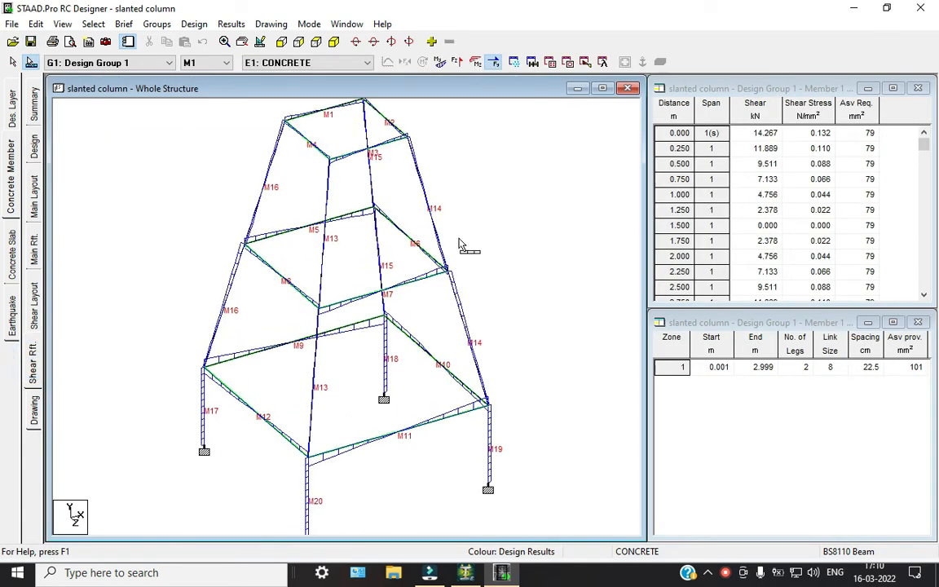
pyautogui.click(478, 62)
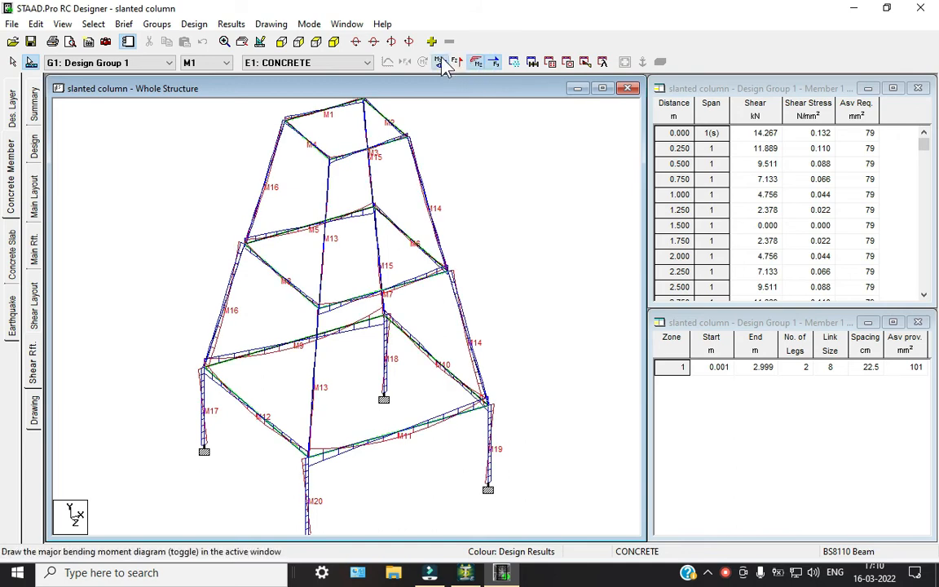
pyautogui.click(440, 62)
pyautogui.click(534, 63)
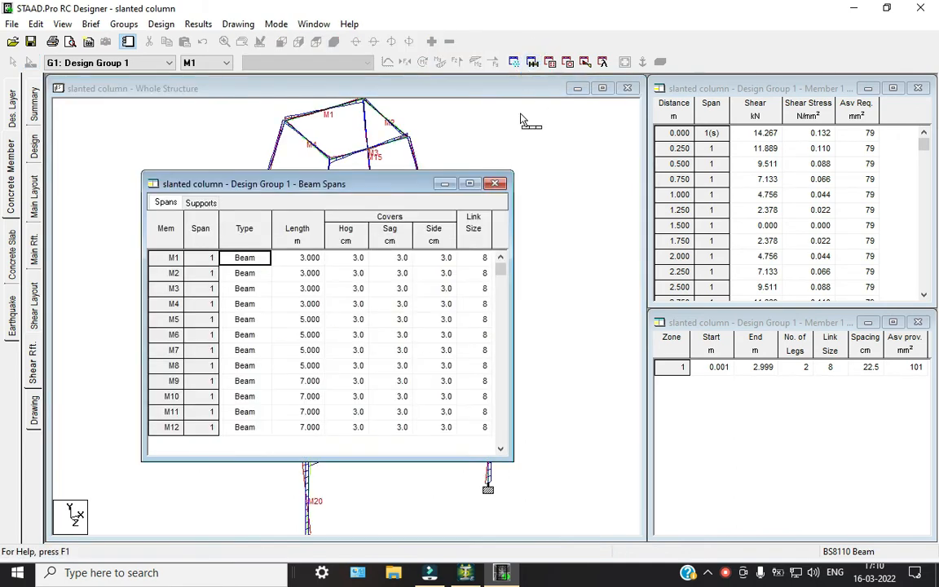
pyautogui.click(494, 181)
pyautogui.click(457, 62)
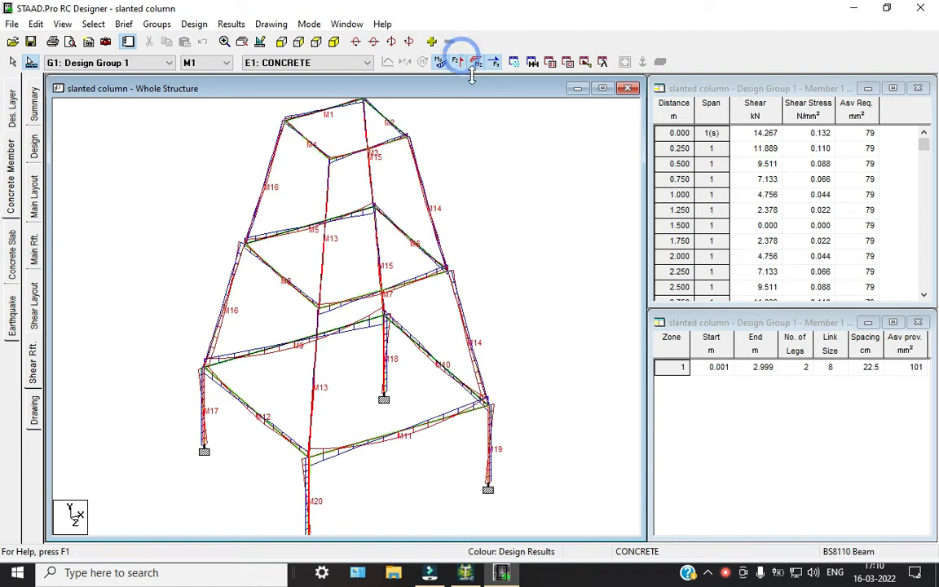
# Step: Examine member M3's main reinforcement layout, moving the section cut to 2.17 m and 2.85 m along the beam
pyautogui.click(32, 238)
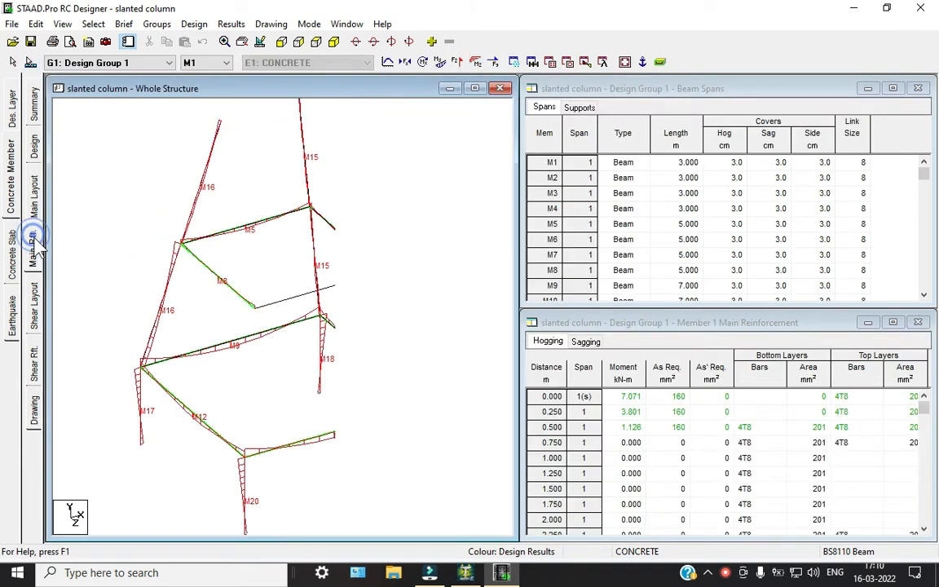
pyautogui.click(292, 139)
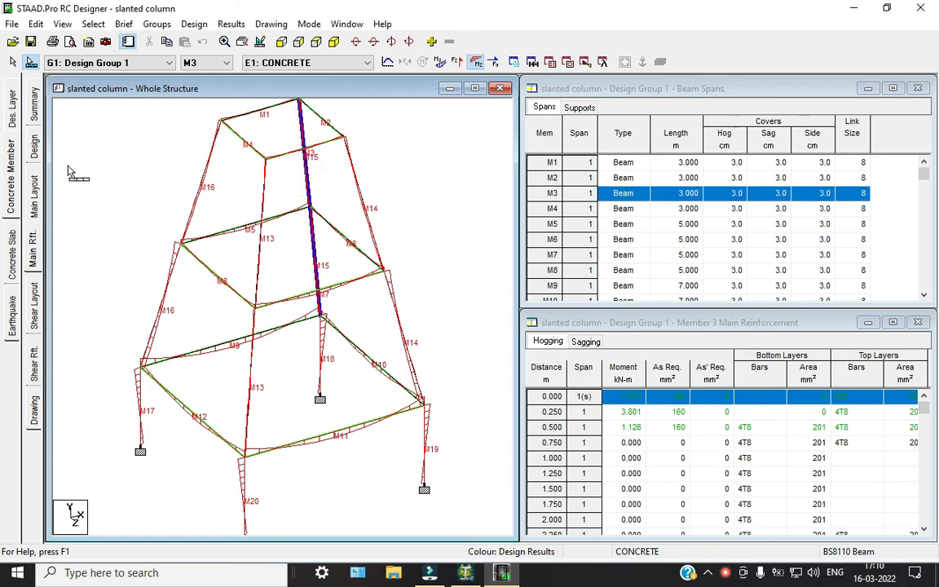
pyautogui.click(33, 204)
pyautogui.click(693, 173)
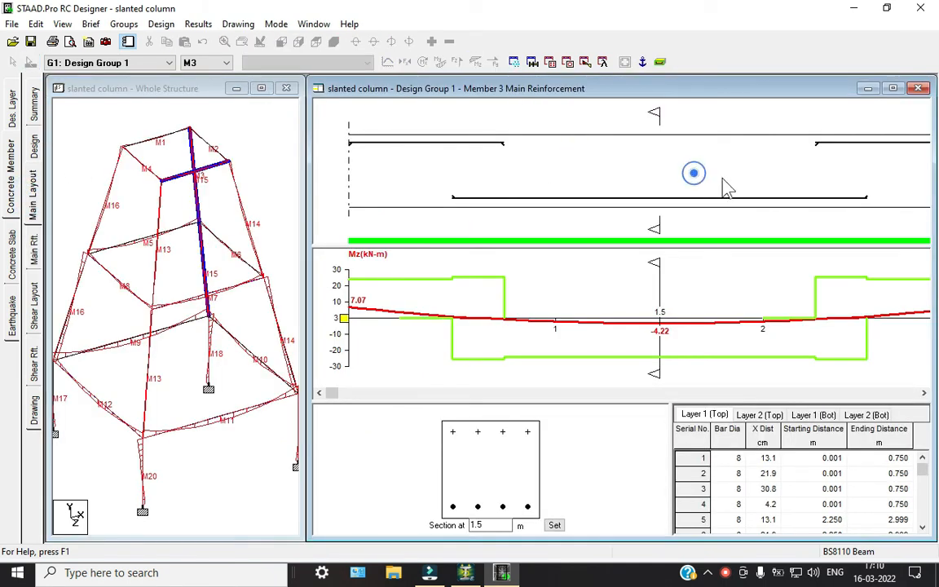
pyautogui.moveTo(659, 119); pyautogui.dragTo(794, 119)
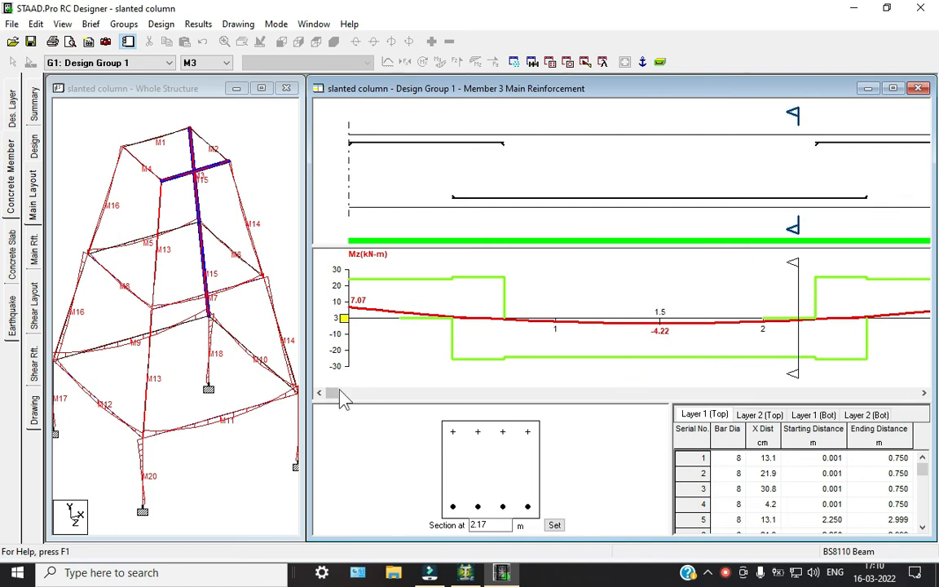
pyautogui.moveTo(343, 397); pyautogui.dragTo(866, 394)
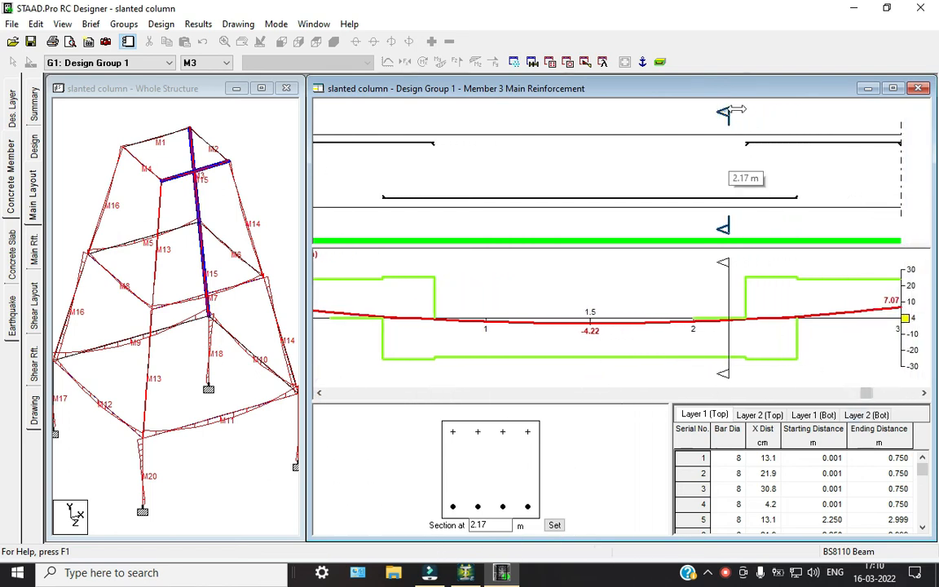
pyautogui.moveTo(734, 111); pyautogui.dragTo(864, 114)
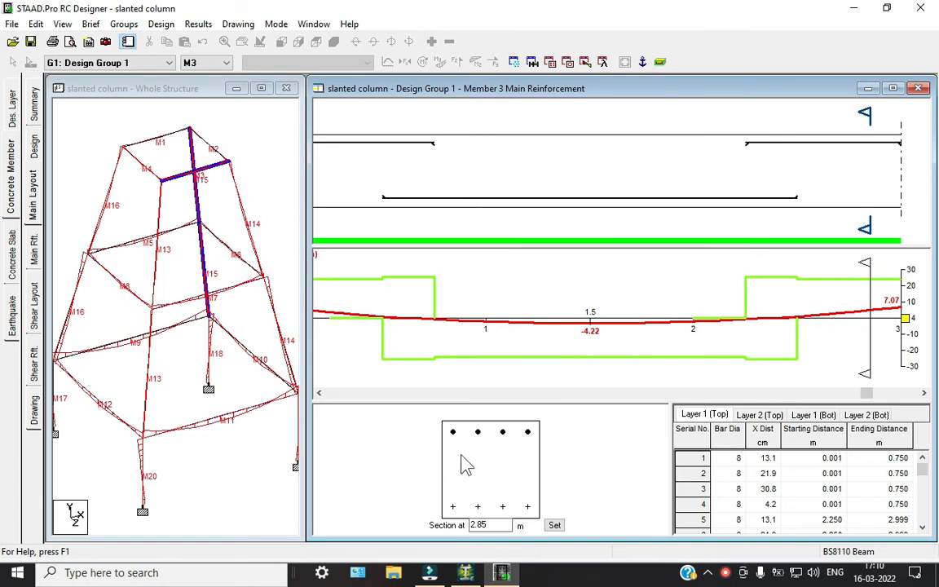
# Step: Save the RC Designer work and return to the STAAD.Pro modeling environment
pyautogui.click(30, 41)
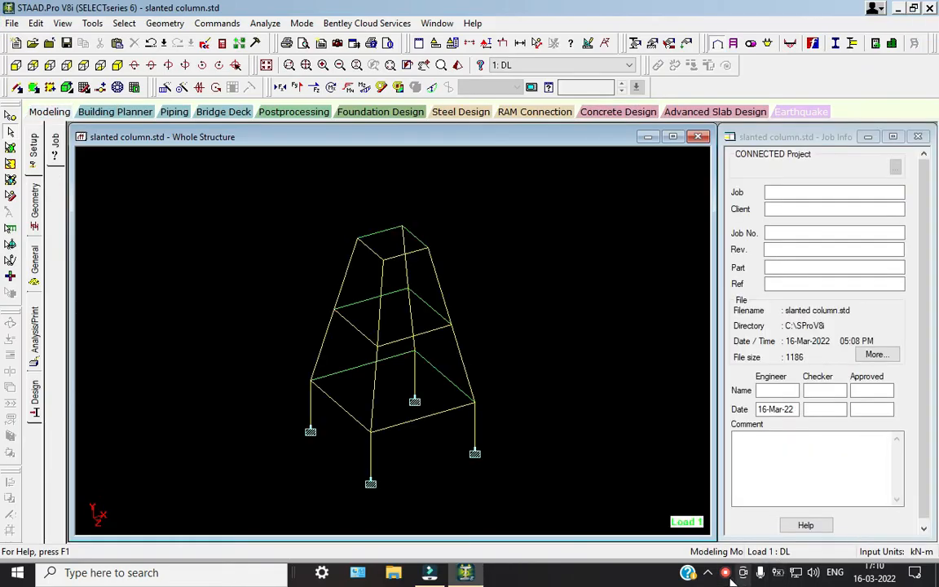
pyautogui.click(725, 572)
pyautogui.click(856, 471)
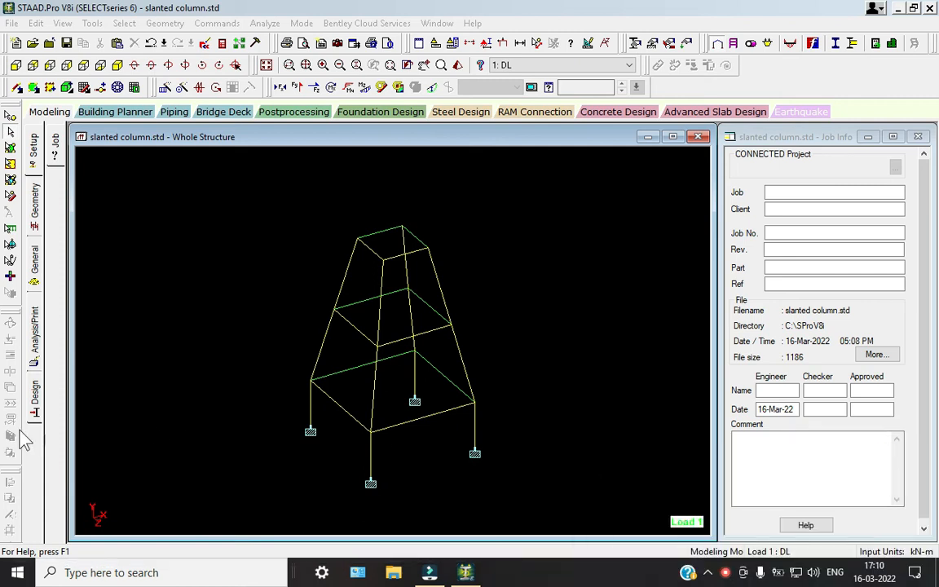
# Step: Set the concrete design code to IS456 and select only the Fc, Fymain and Fysec parameters
pyautogui.click(35, 397)
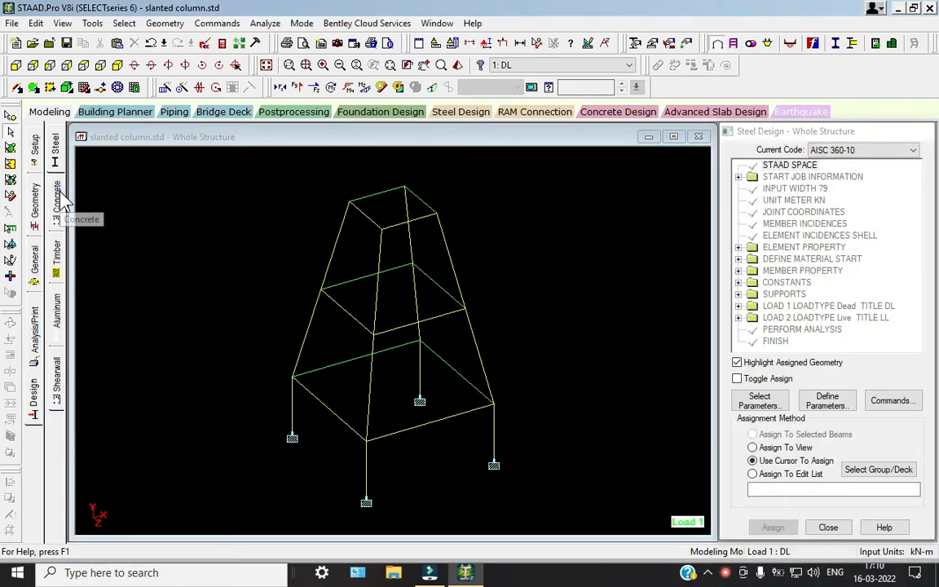
pyautogui.click(62, 202)
pyautogui.click(879, 153)
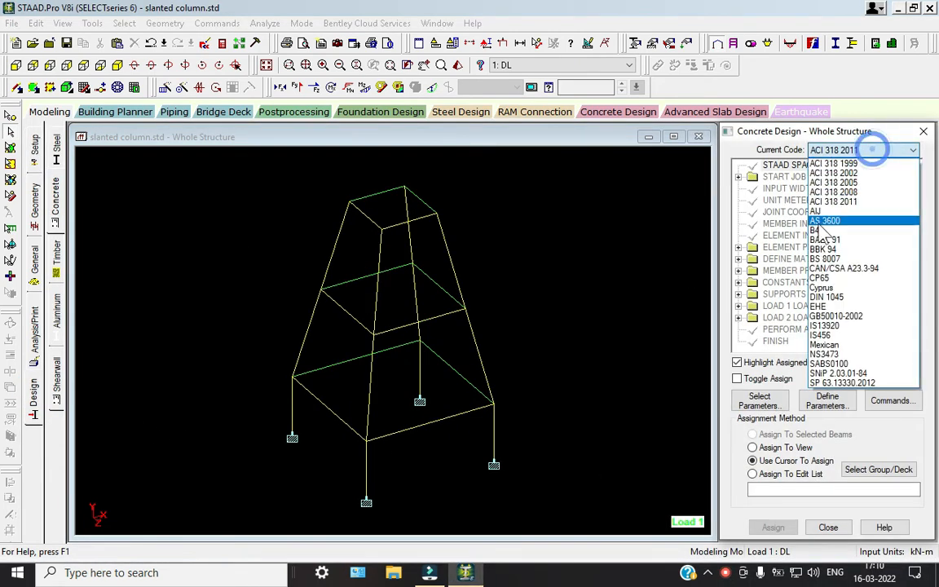
pyautogui.click(823, 329)
pyautogui.click(781, 406)
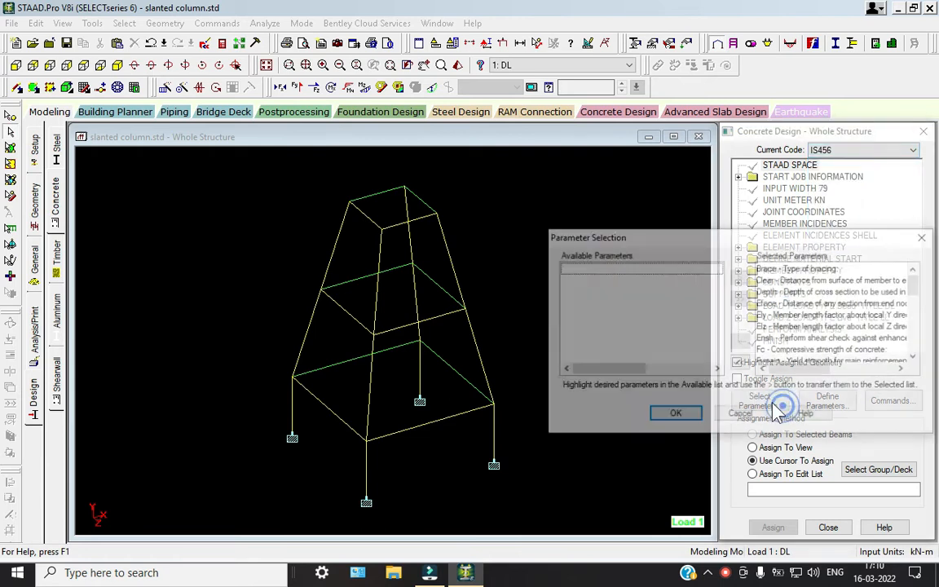
pyautogui.doubleClick(607, 350)
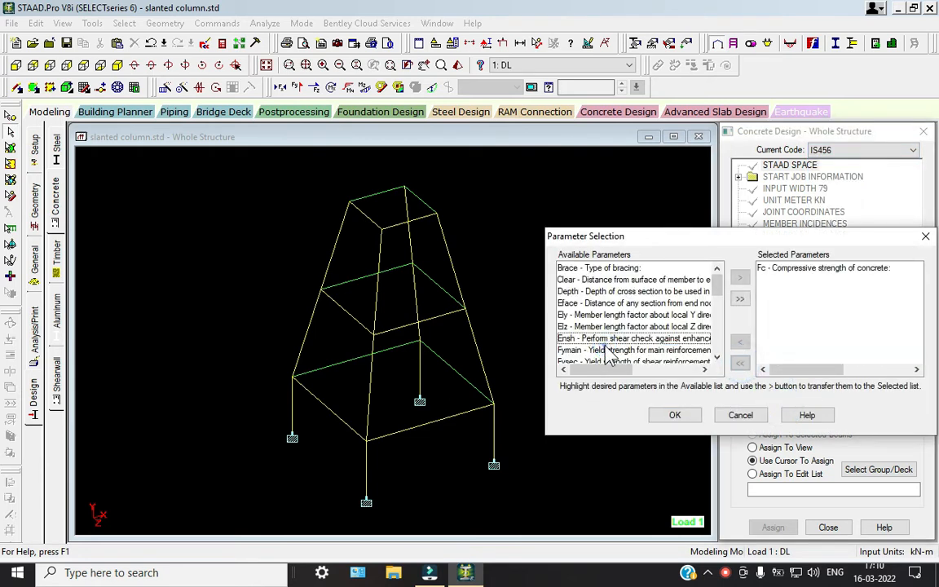
pyautogui.doubleClick(610, 351)
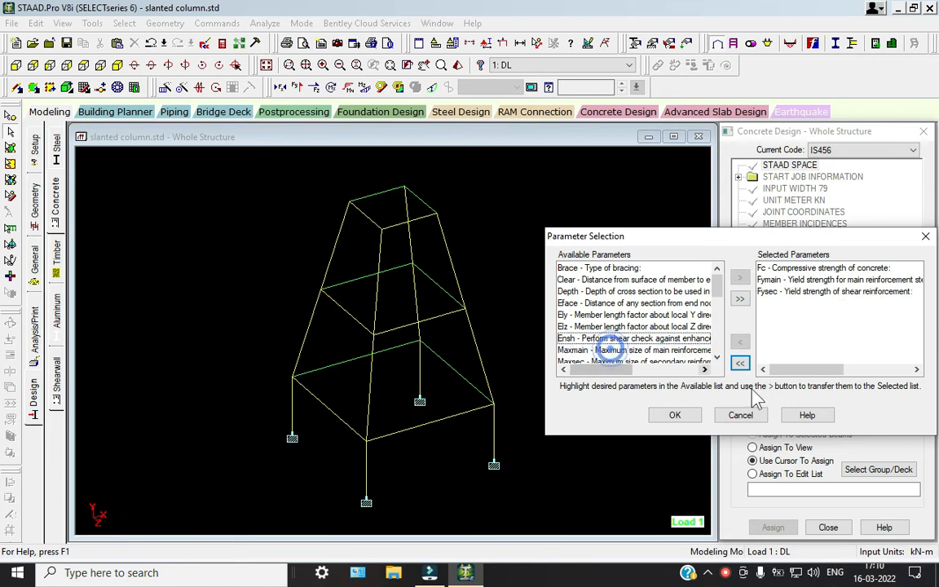
pyautogui.click(675, 415)
# Step: Add the FC design parameter with a concrete compressive strength of 25000 kN/m2
pyautogui.click(850, 397)
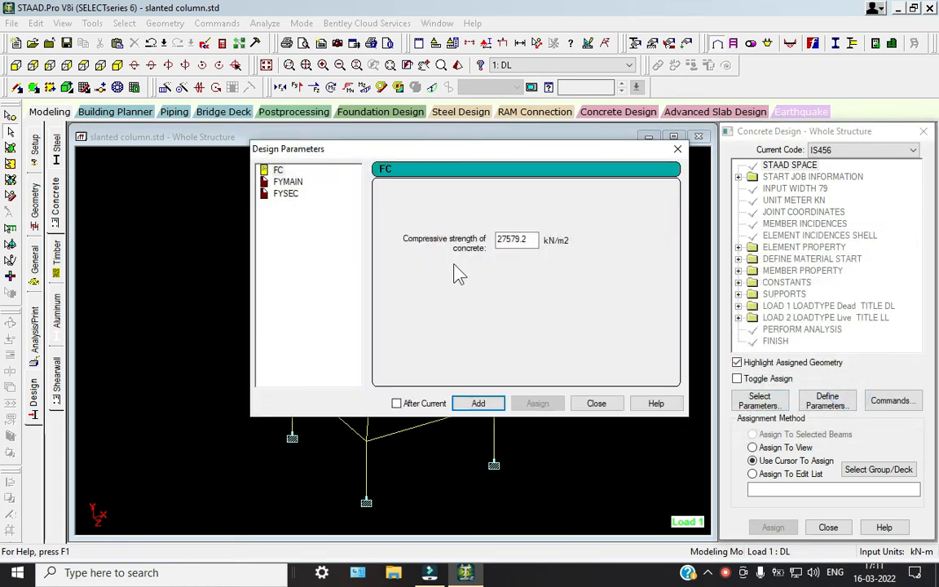
pyautogui.doubleClick(531, 242)
pyautogui.write('25000')
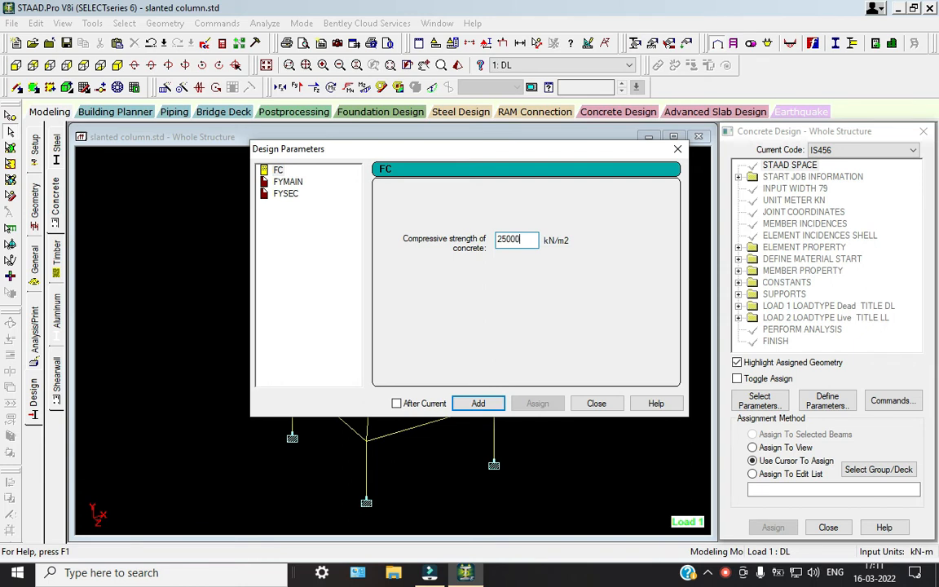
pyautogui.press('Return')
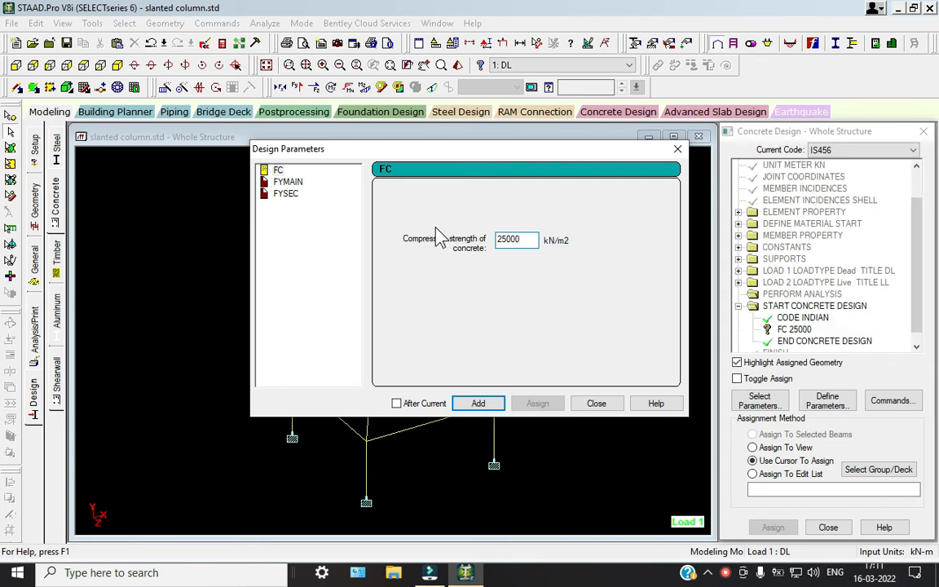
# Step: Add the FYMAIN and FYSEC parameters, both with a yield strength of 415000 kN/m2, and finish defining parameters
pyautogui.click(287, 183)
pyautogui.doubleClick(536, 238)
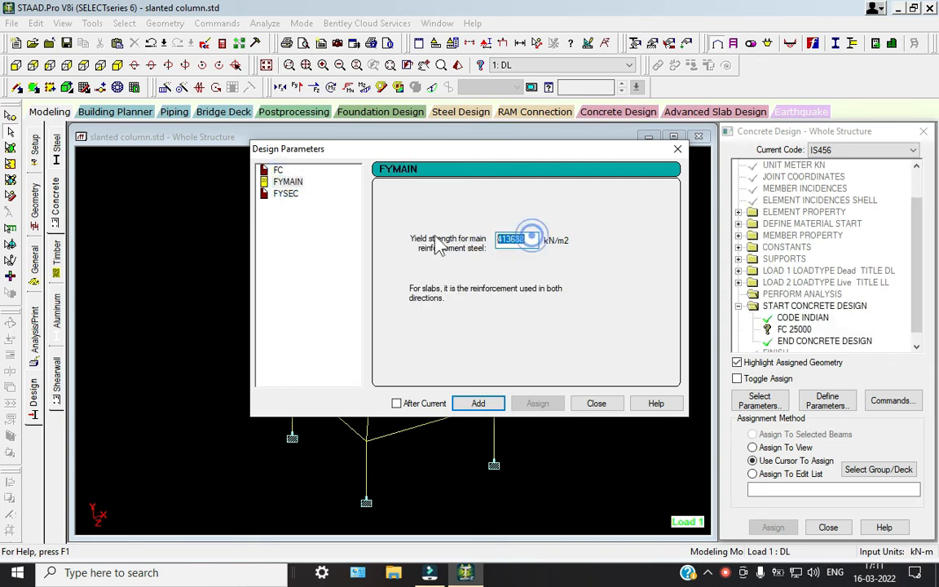
pyautogui.write('4')
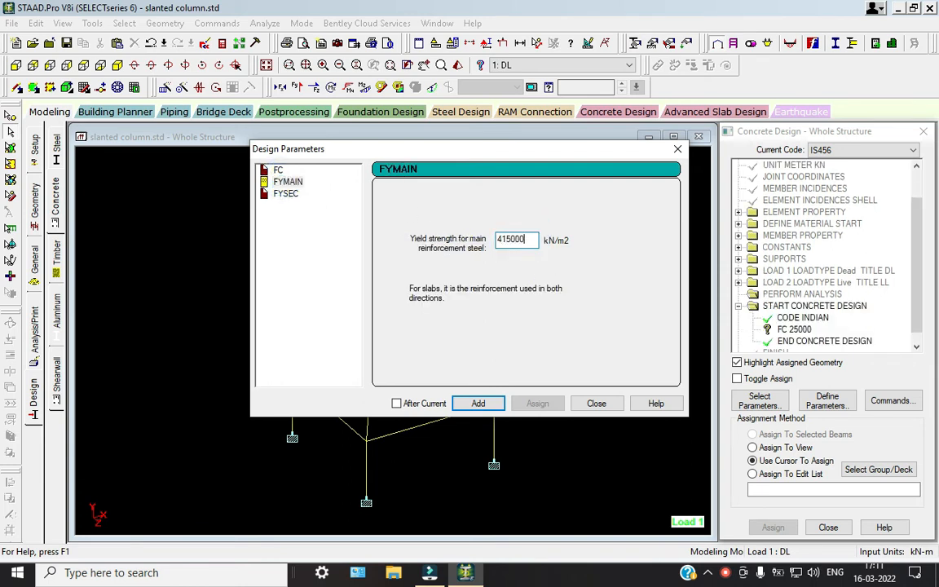
pyautogui.write('15000')
pyautogui.press('Return')
pyautogui.click(287, 193)
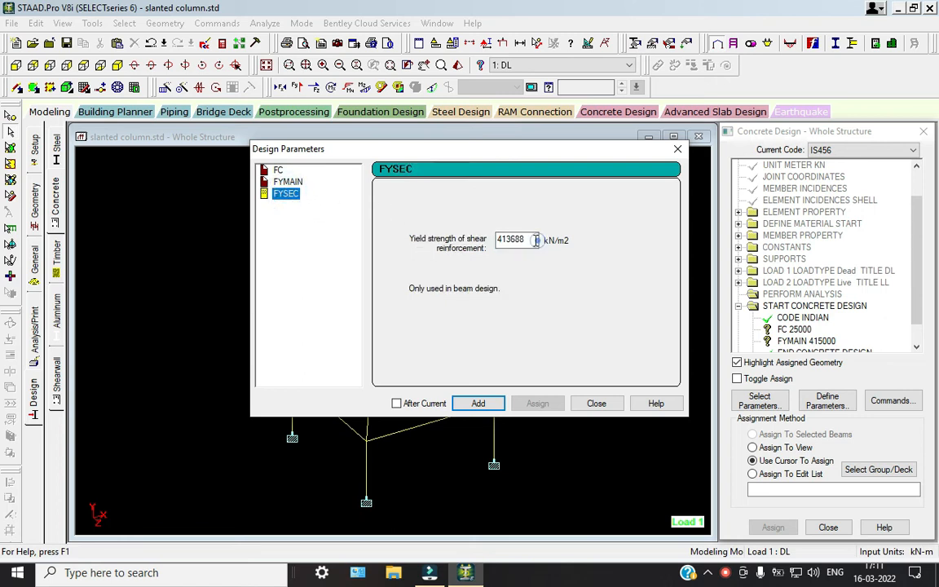
pyautogui.write('415000')
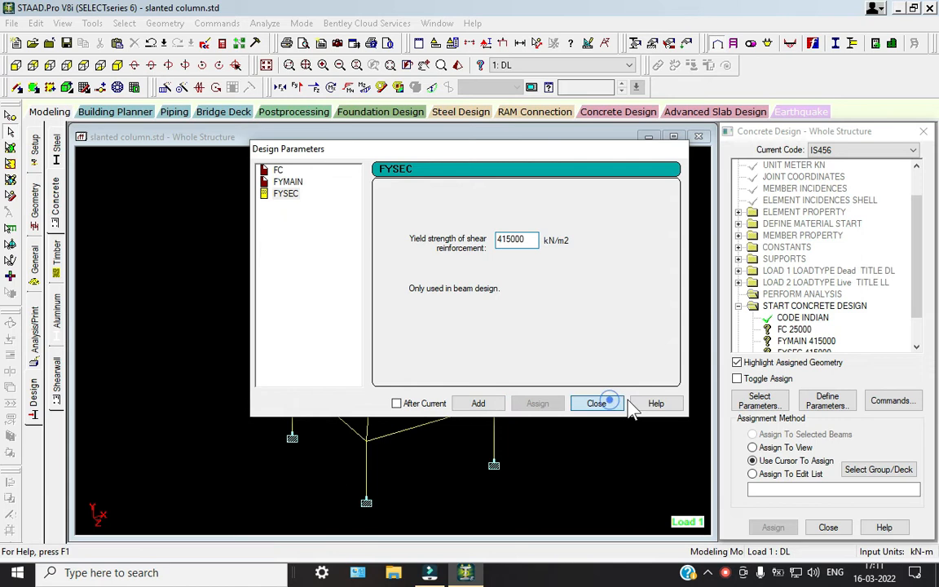
pyautogui.click(603, 404)
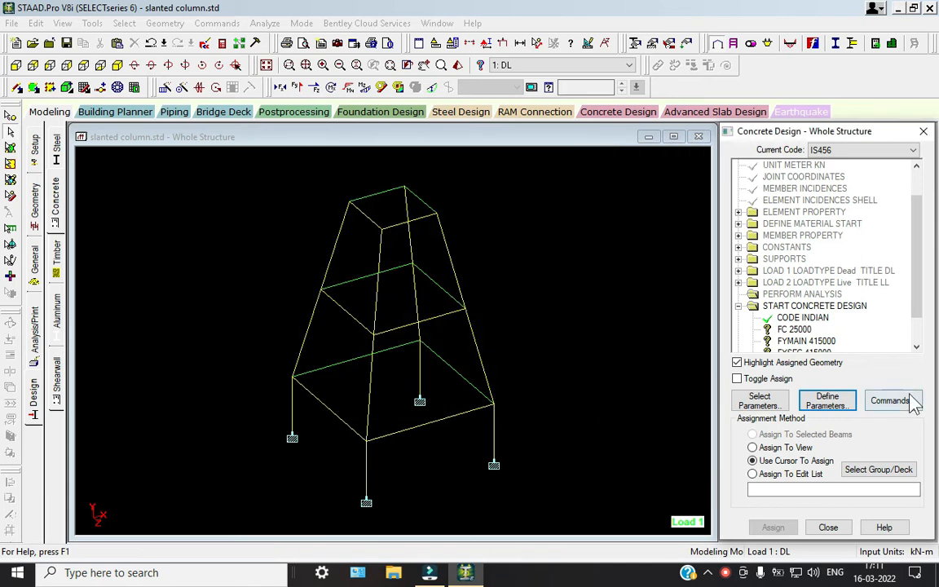
# Step: Add the DESIGN BEAM, DESIGN COLUMN, DESIGN SLAB/ELEMENT and TAKE OFF commands to the concrete design
pyautogui.click(905, 401)
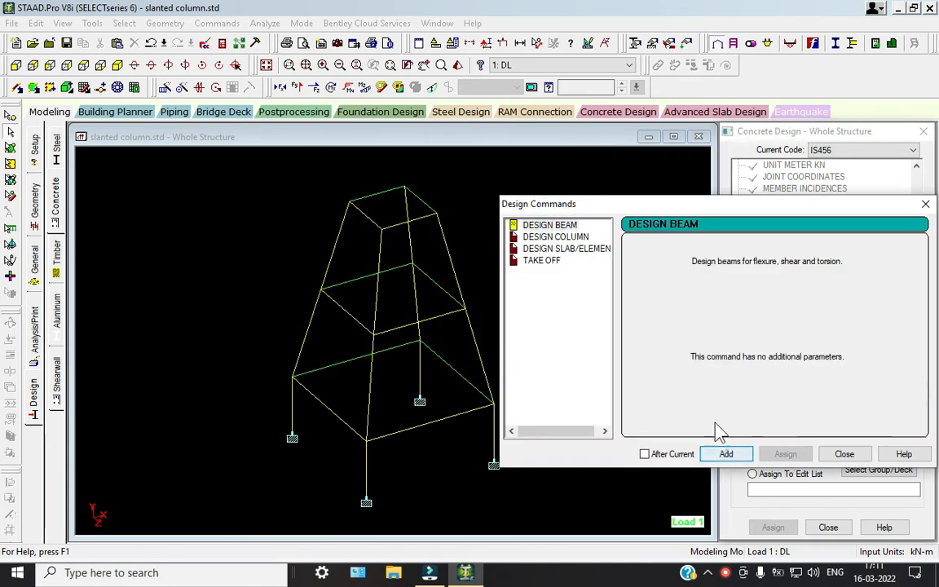
pyautogui.click(569, 235)
pyautogui.click(725, 454)
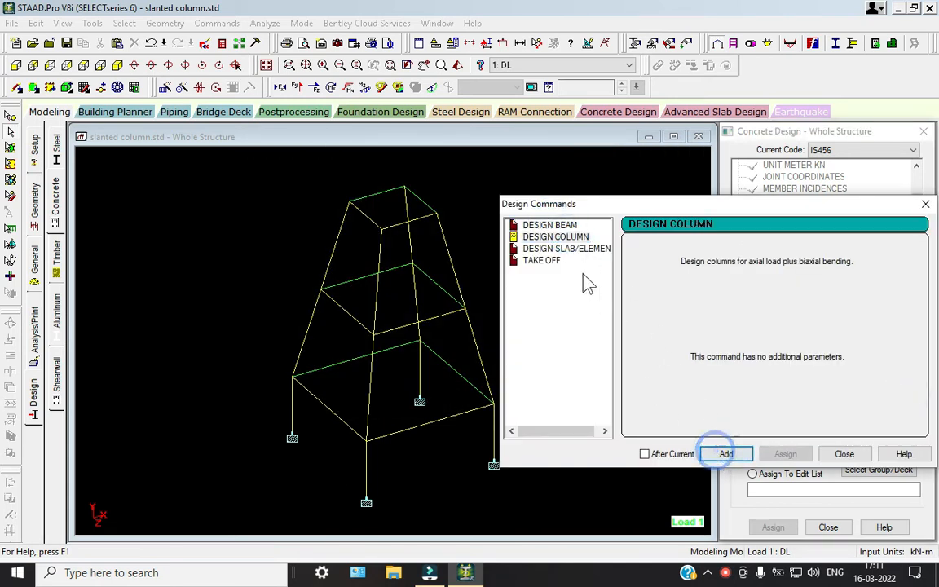
pyautogui.click(570, 248)
pyautogui.click(725, 454)
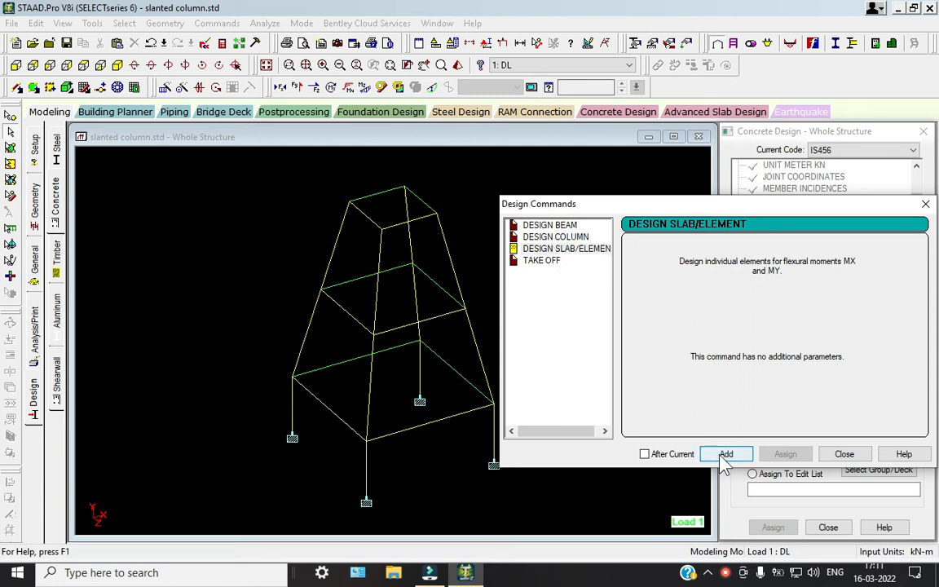
pyautogui.click(541, 260)
pyautogui.click(842, 454)
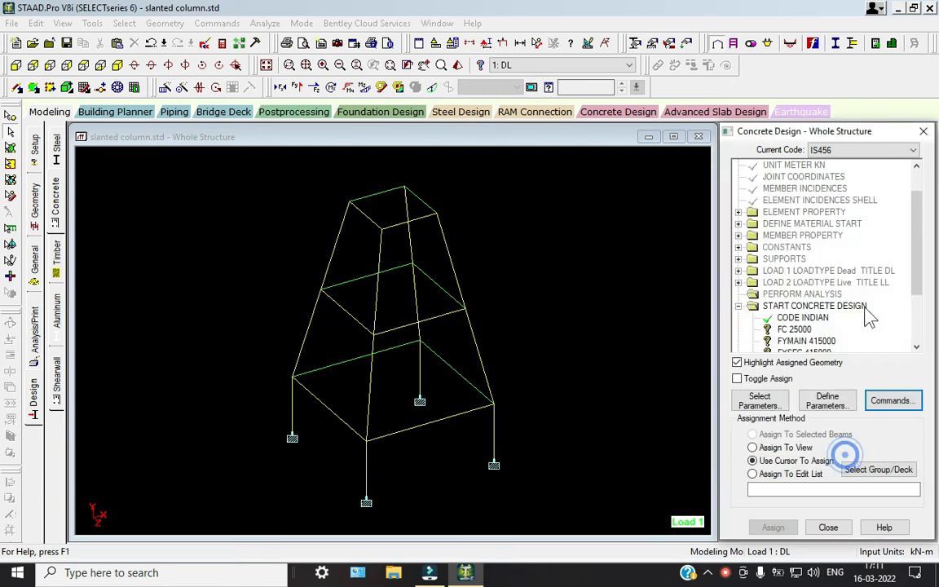
# Step: Assign the FC 25000 parameter to the whole structure with the Assign To View method
pyautogui.scroll(-3, 870, 314)
pyautogui.click(793, 247)
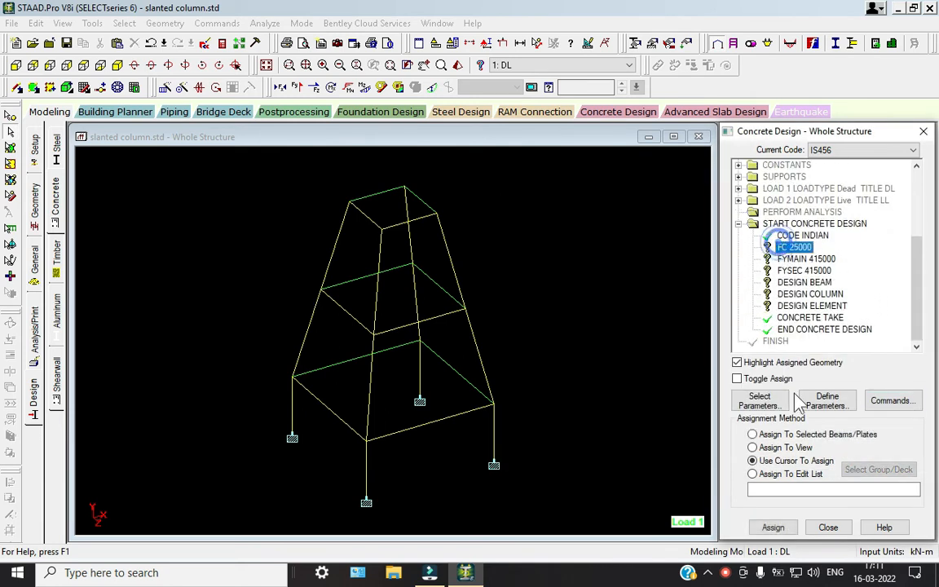
pyautogui.click(771, 447)
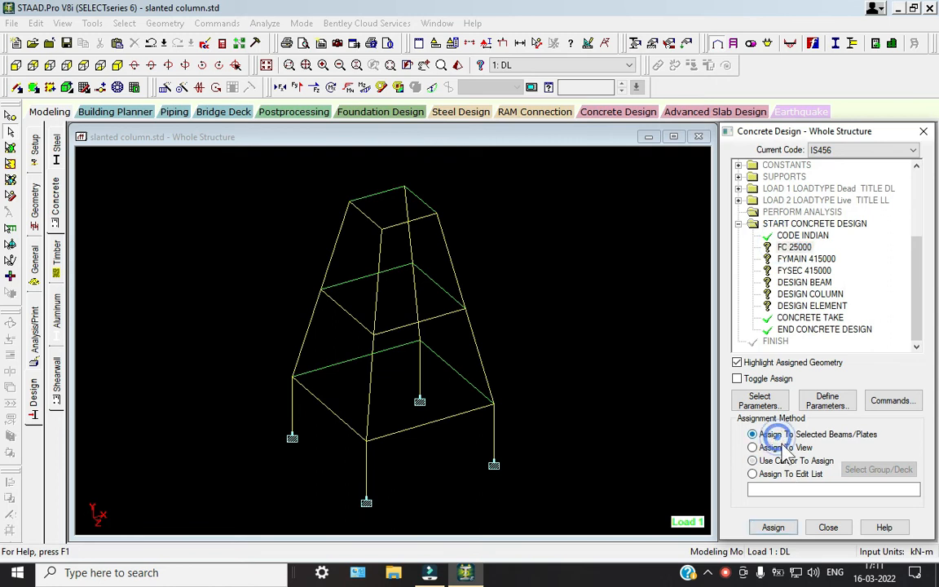
pyautogui.click(773, 527)
pyautogui.click(834, 369)
# Step: Assign the FYMAIN 415000 and FYSEC 415000 parameters to the whole structure with the Assign To View method
pyautogui.click(804, 260)
pyautogui.click(804, 460)
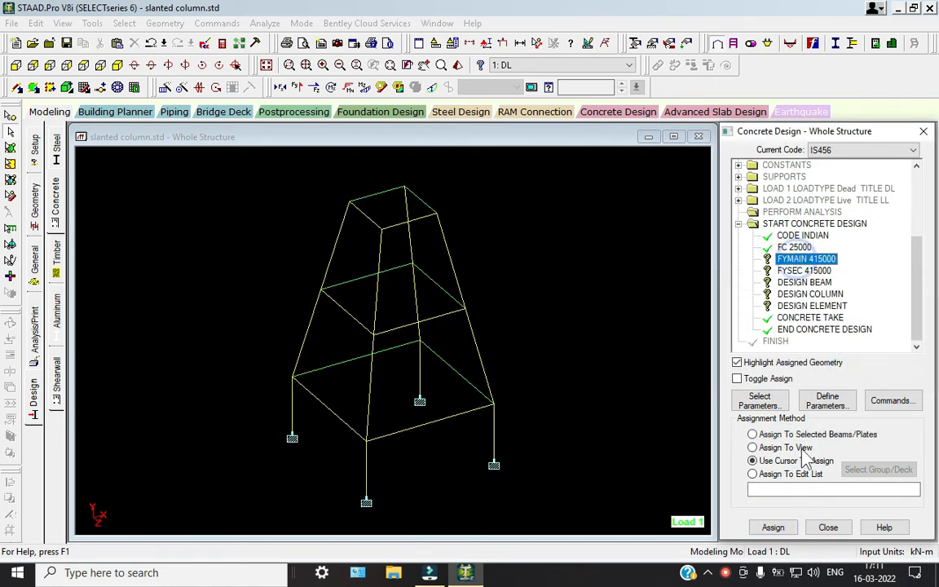
pyautogui.click(770, 447)
pyautogui.click(773, 528)
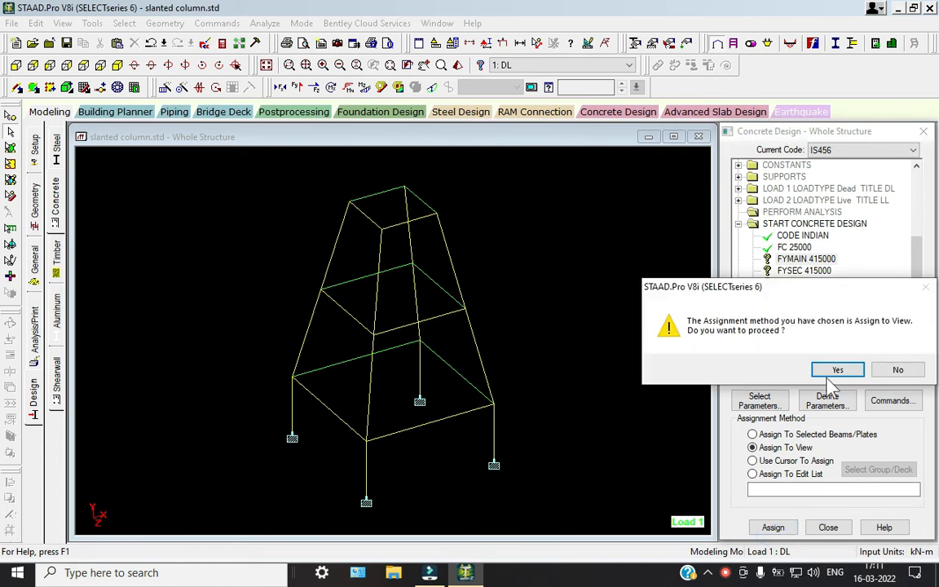
pyautogui.click(834, 369)
pyautogui.click(803, 271)
pyautogui.click(791, 461)
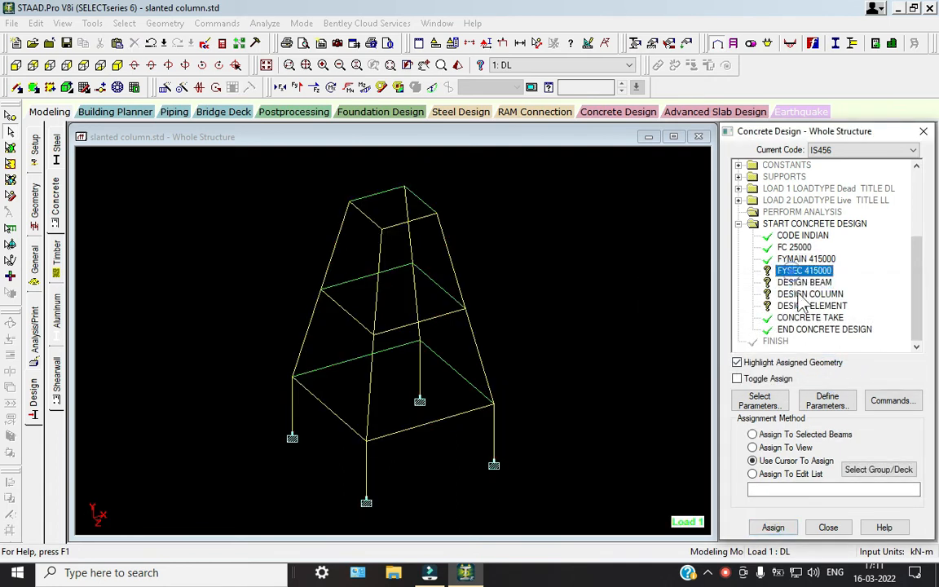
pyautogui.click(771, 447)
pyautogui.click(772, 527)
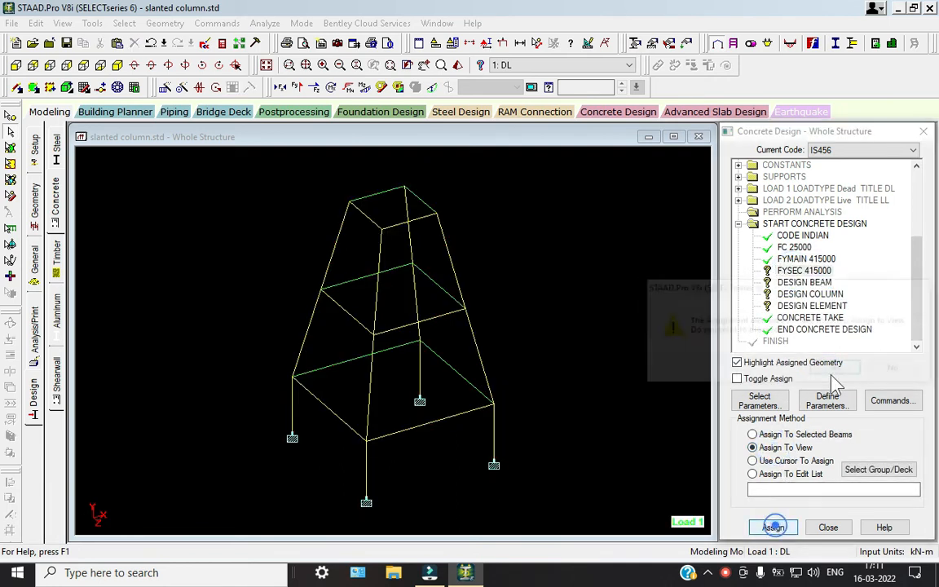
pyautogui.click(825, 363)
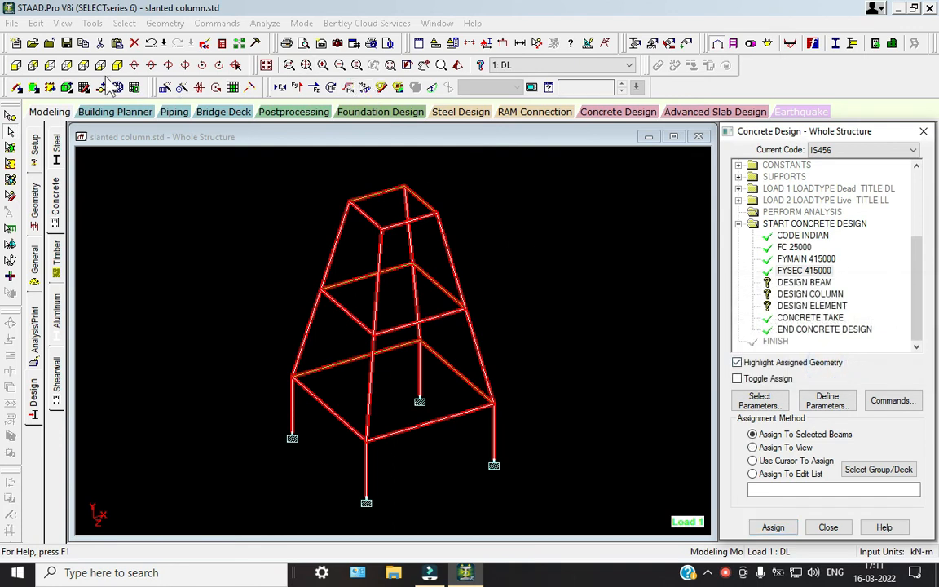
# Step: In the front view, assign the DESIGN BEAM command to the horizontal beams at all three levels
pyautogui.click(16, 65)
pyautogui.click(510, 339)
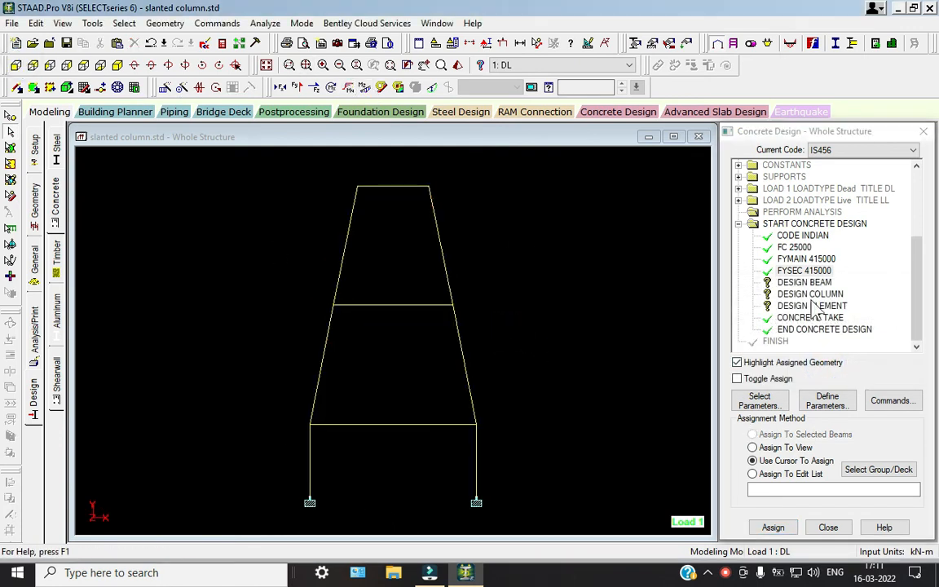
pyautogui.click(806, 282)
pyautogui.moveTo(386, 167); pyautogui.dragTo(430, 486)
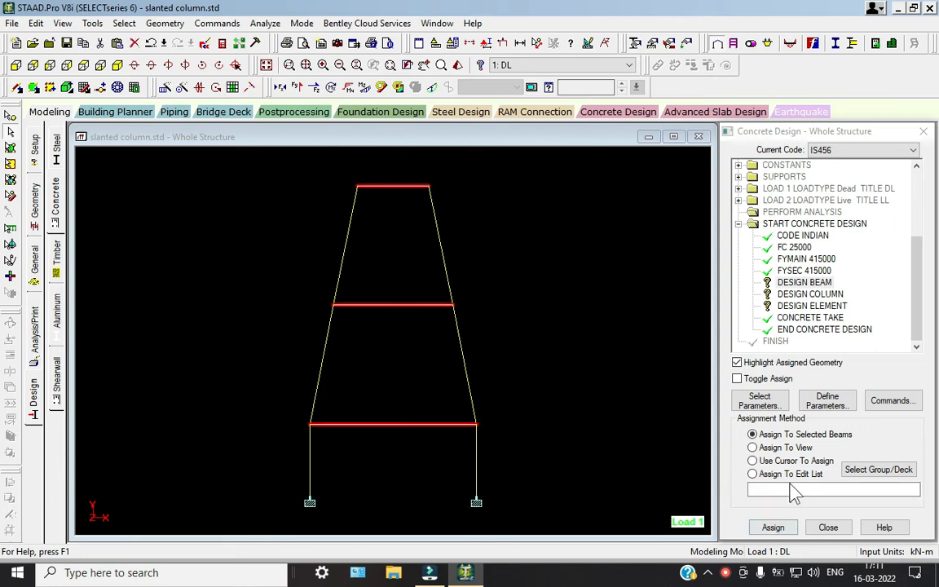
pyautogui.click(773, 527)
pyautogui.click(852, 369)
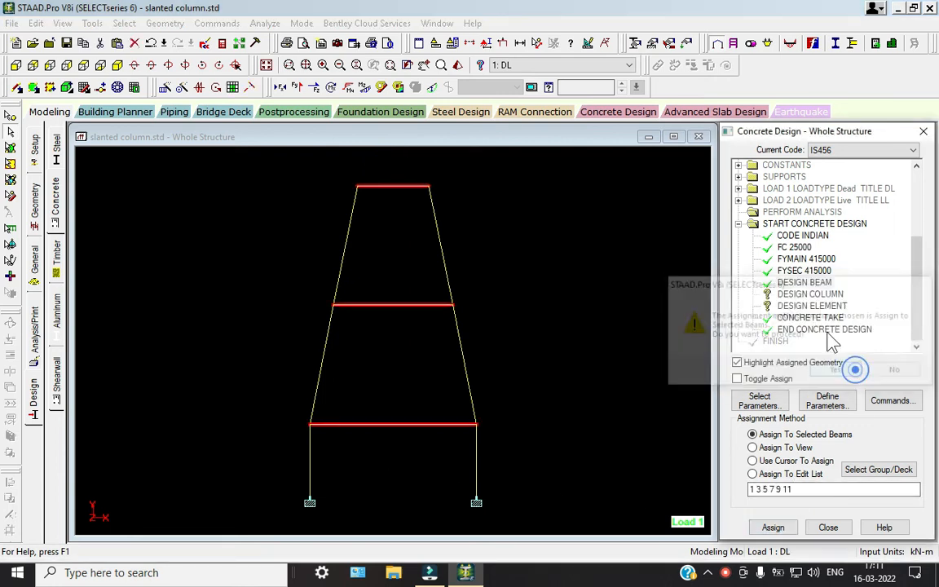
# Step: Assign the DESIGN COLUMN command to all slanted columns and the vertical base columns
pyautogui.click(810, 295)
pyautogui.click(313, 246)
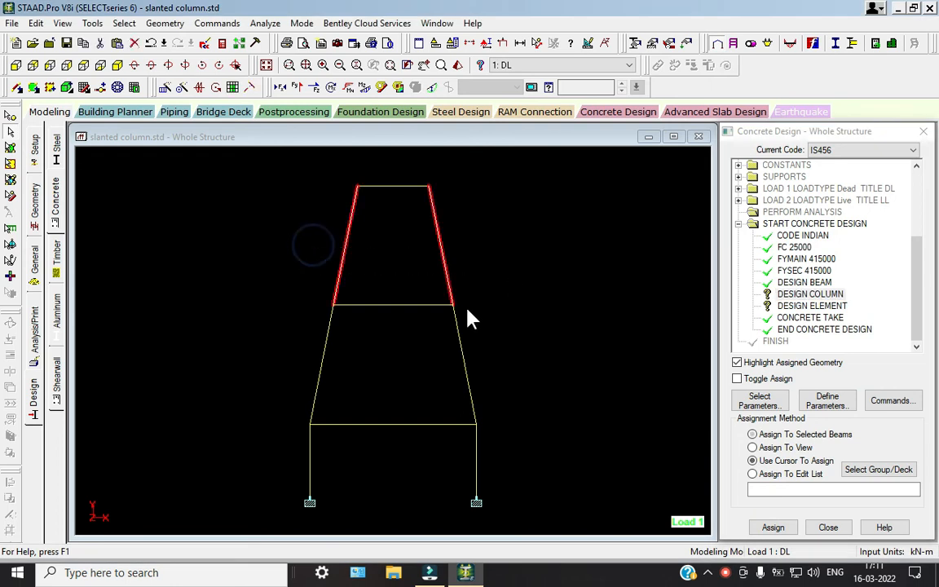
pyautogui.click(295, 341)
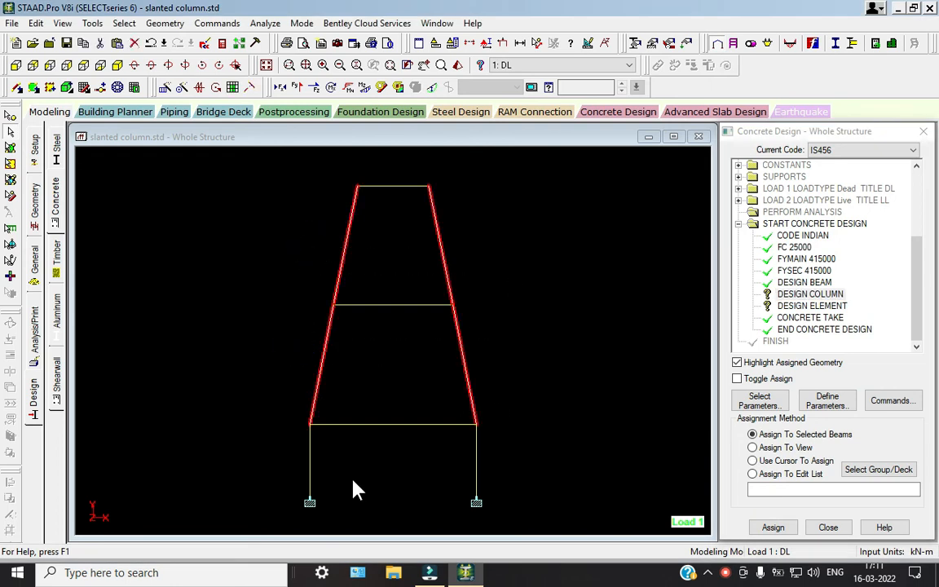
pyautogui.click(545, 476)
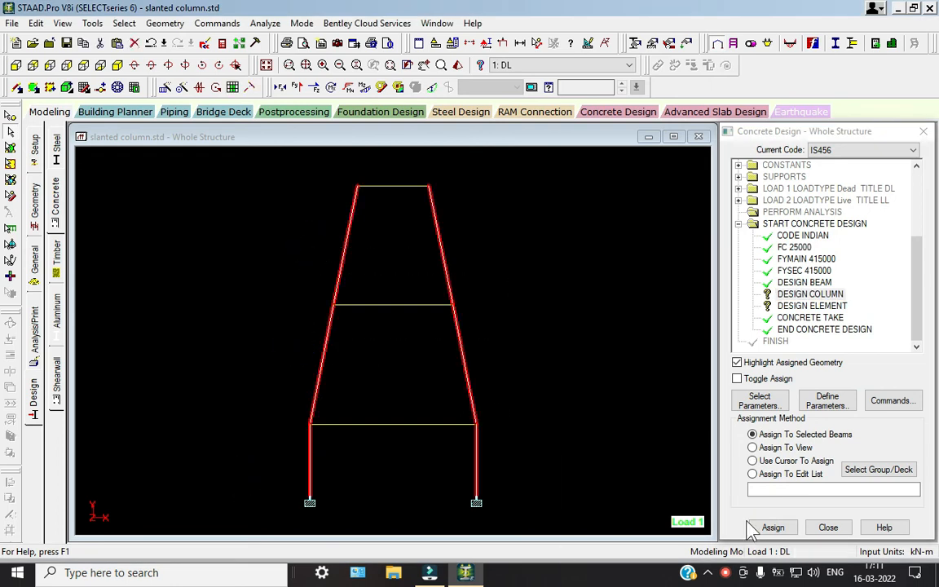
pyautogui.click(771, 527)
pyautogui.click(834, 369)
pyautogui.click(594, 332)
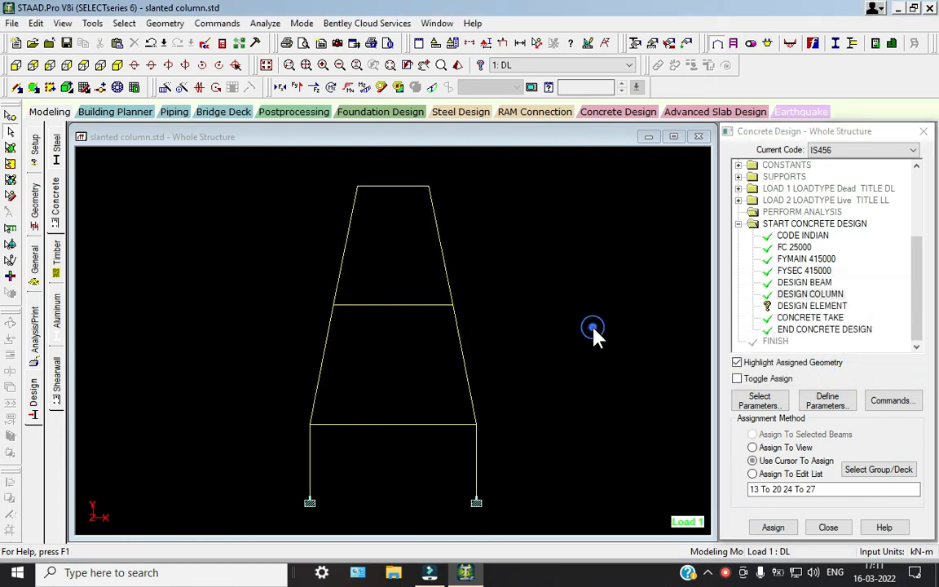
# Step: Assign the DESIGN ELEMENT command to the plates with the Assign To View method
pyautogui.click(812, 306)
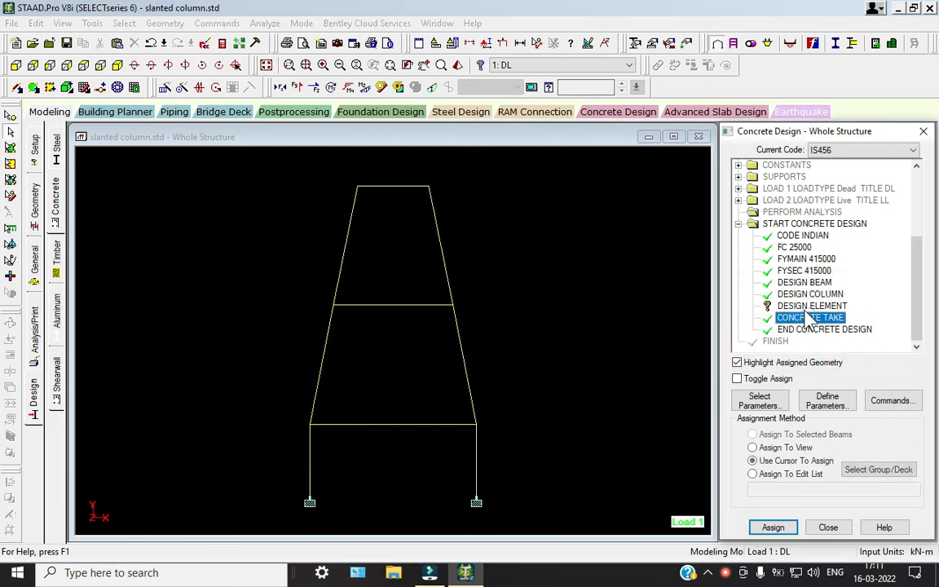
pyautogui.click(753, 447)
pyautogui.click(771, 525)
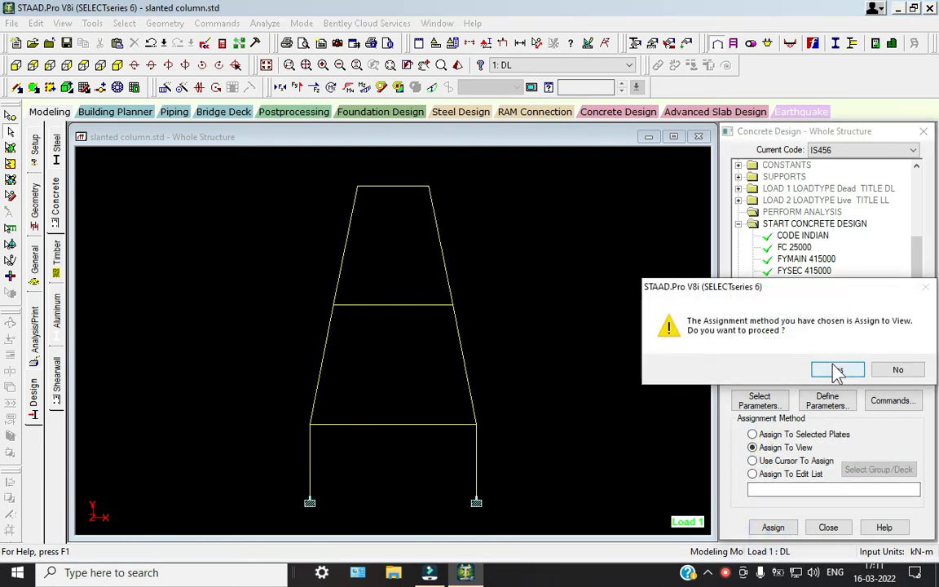
pyautogui.click(837, 371)
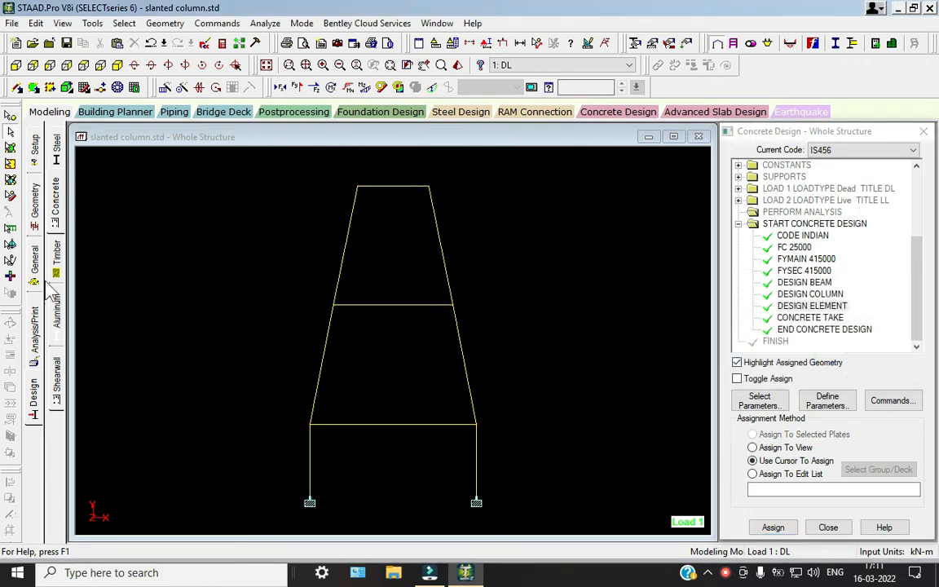
# Step: Add another Perform Analysis command with the No Print option
pyautogui.click(35, 322)
pyautogui.click(425, 442)
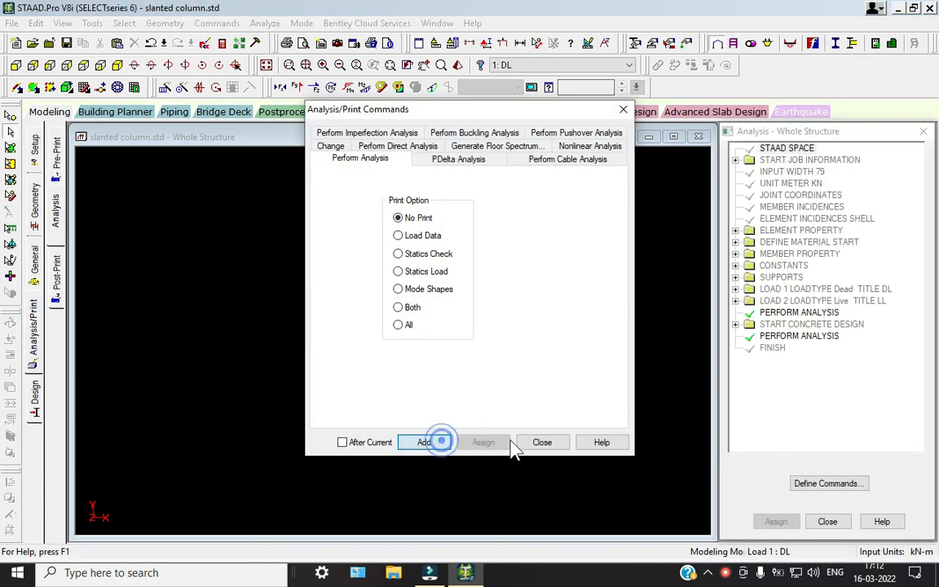
pyautogui.click(541, 442)
# Step: Run the analysis and continue to the post-processing mode
pyautogui.click(265, 24)
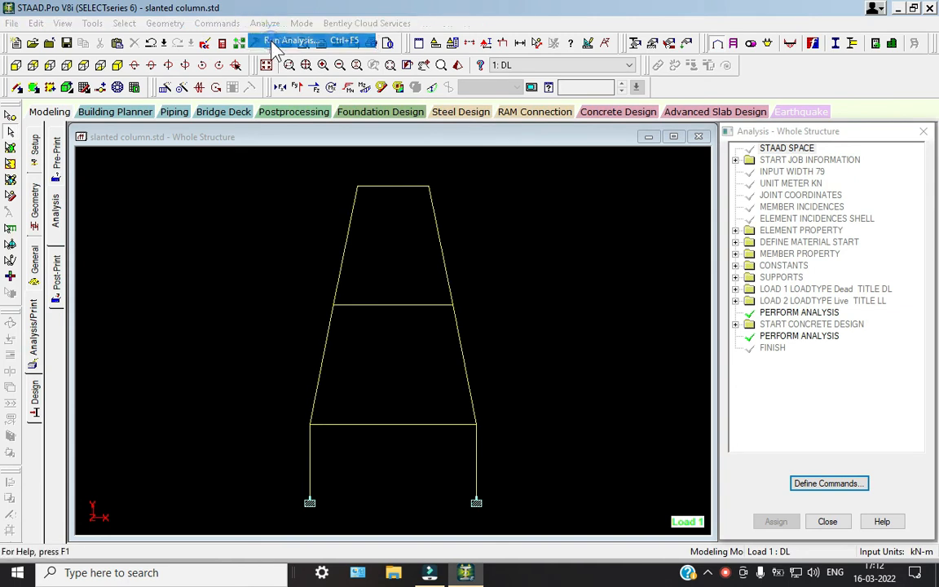
pyautogui.click(293, 40)
pyautogui.click(380, 322)
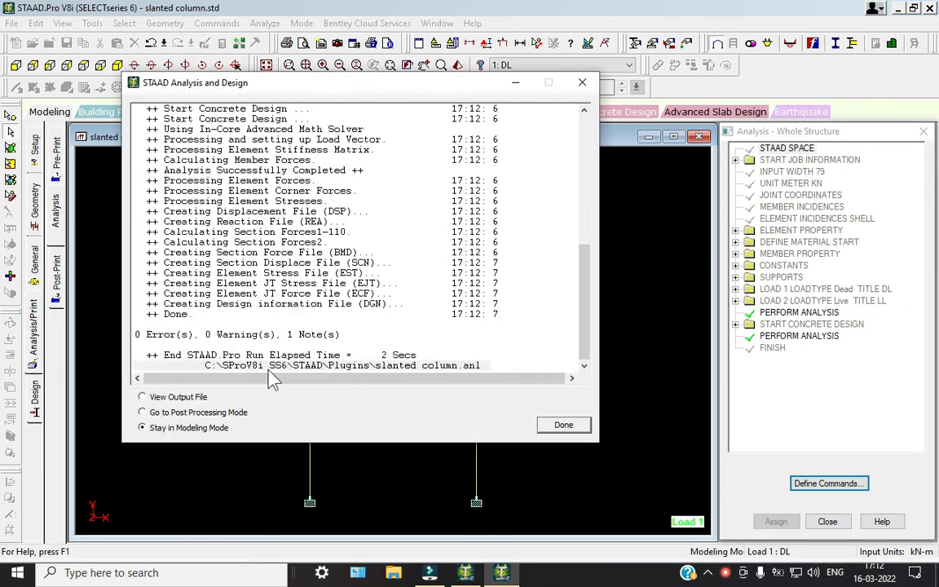
pyautogui.click(175, 411)
pyautogui.click(564, 426)
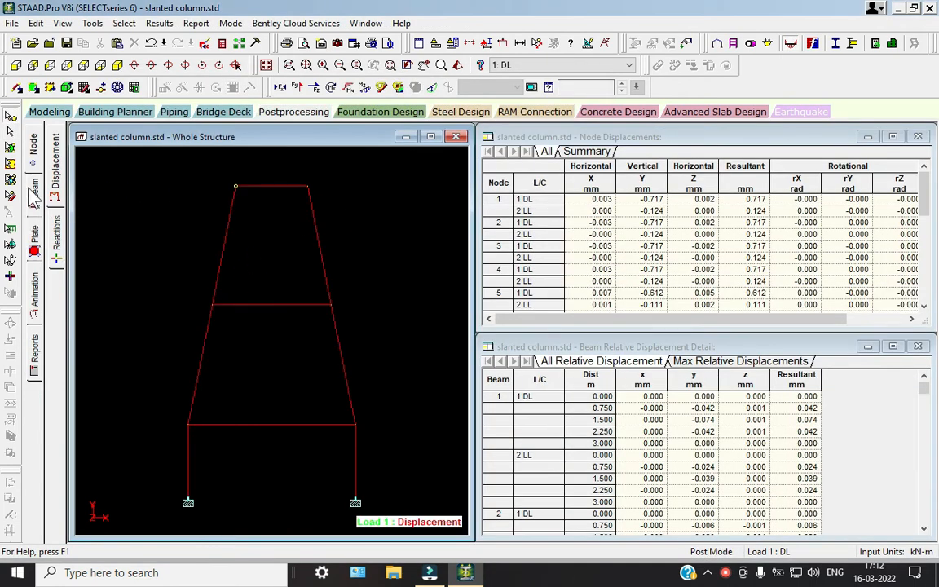
# Step: Show the beam forces in isometric view and inspect the concrete design of a beam at the top level
pyautogui.click(33, 186)
pyautogui.click(232, 216)
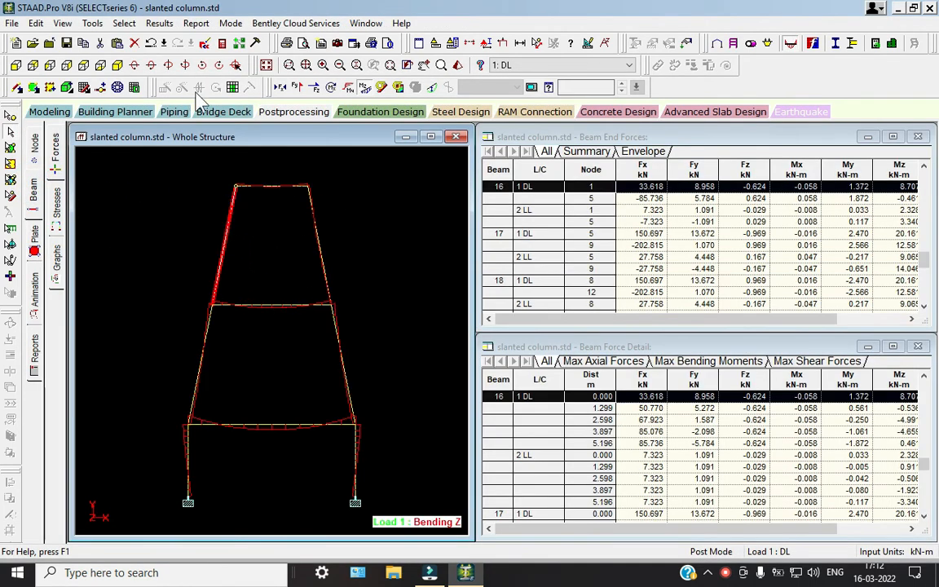
pyautogui.click(118, 65)
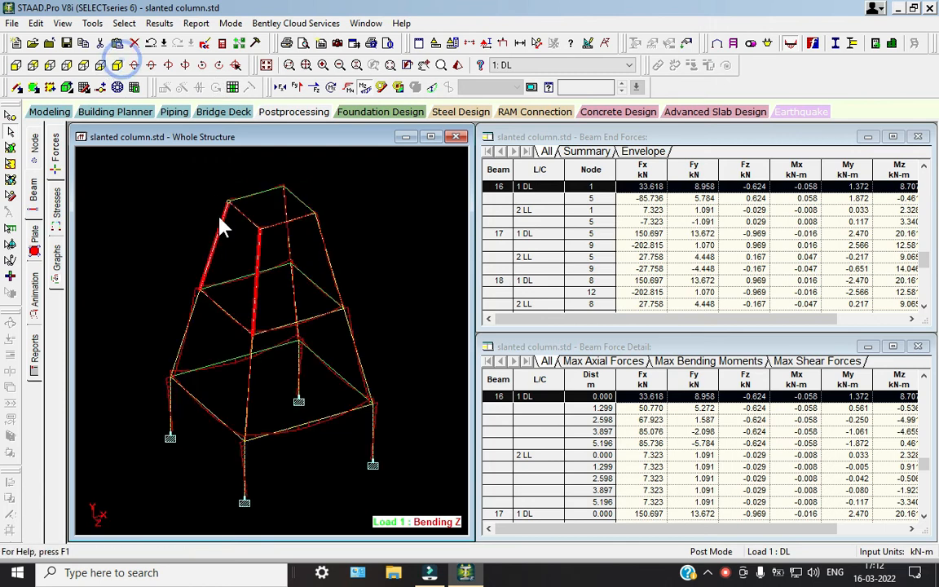
pyautogui.doubleClick(254, 189)
pyautogui.click(551, 139)
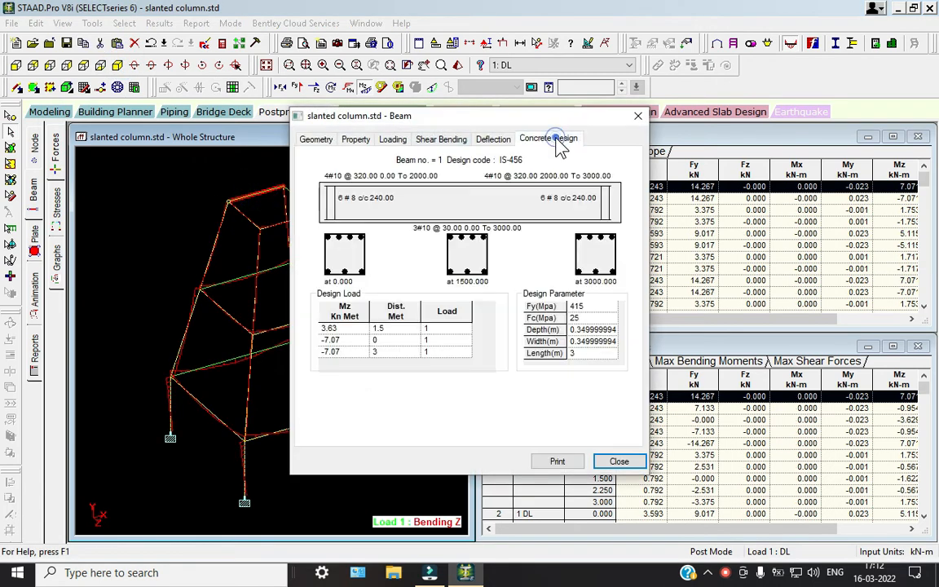
pyautogui.click(616, 464)
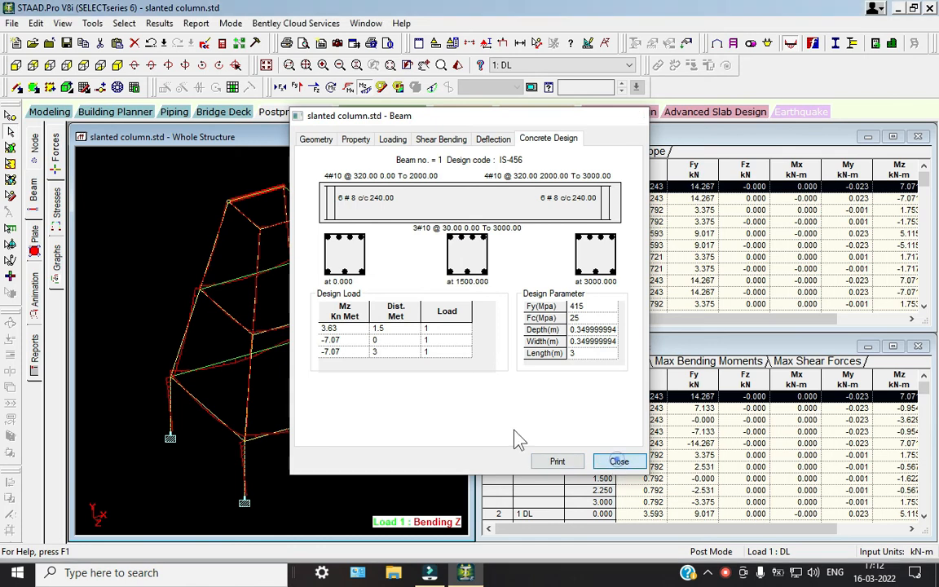
# Step: Inspect the concrete design, shear and bending, deflection and loading of an upper slanted column
pyautogui.doubleClick(328, 267)
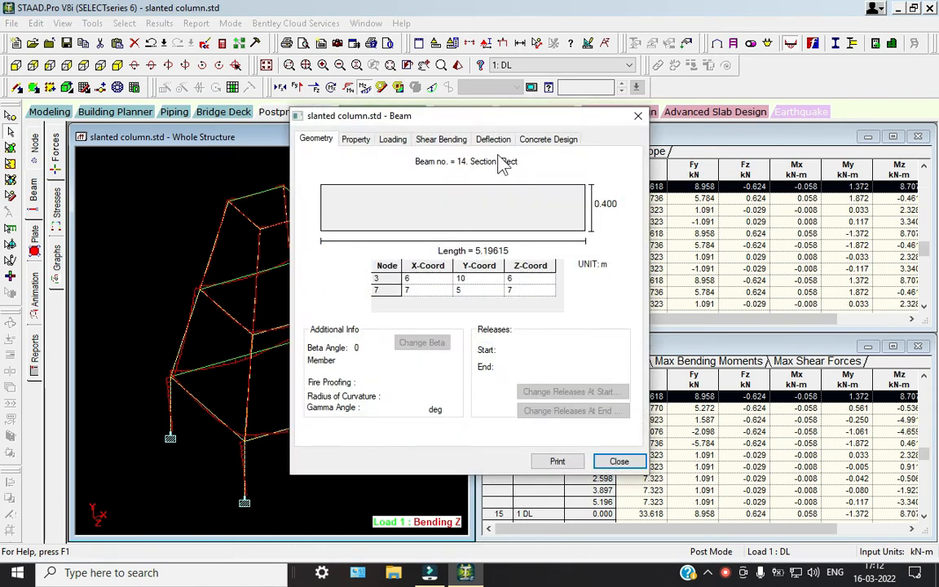
pyautogui.click(526, 142)
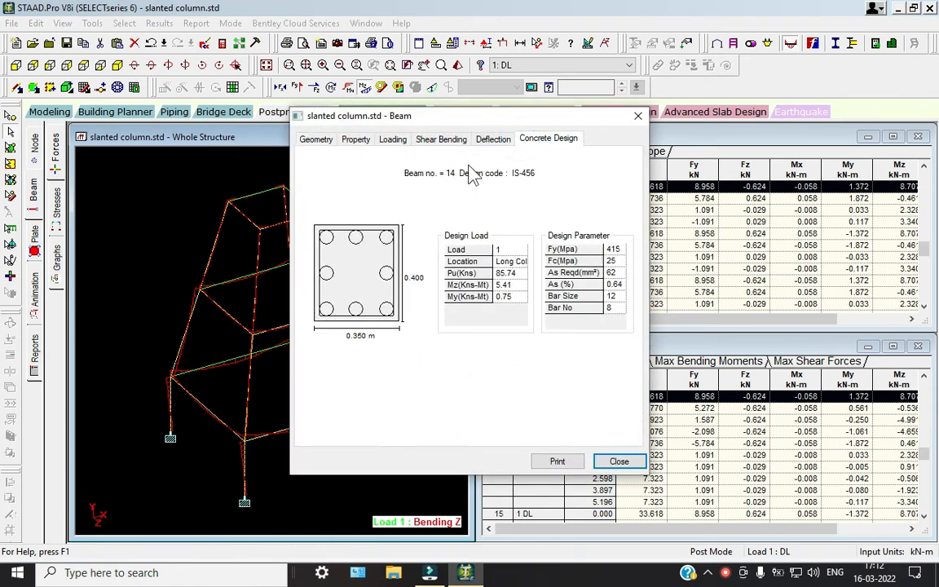
pyautogui.click(440, 140)
pyautogui.click(491, 139)
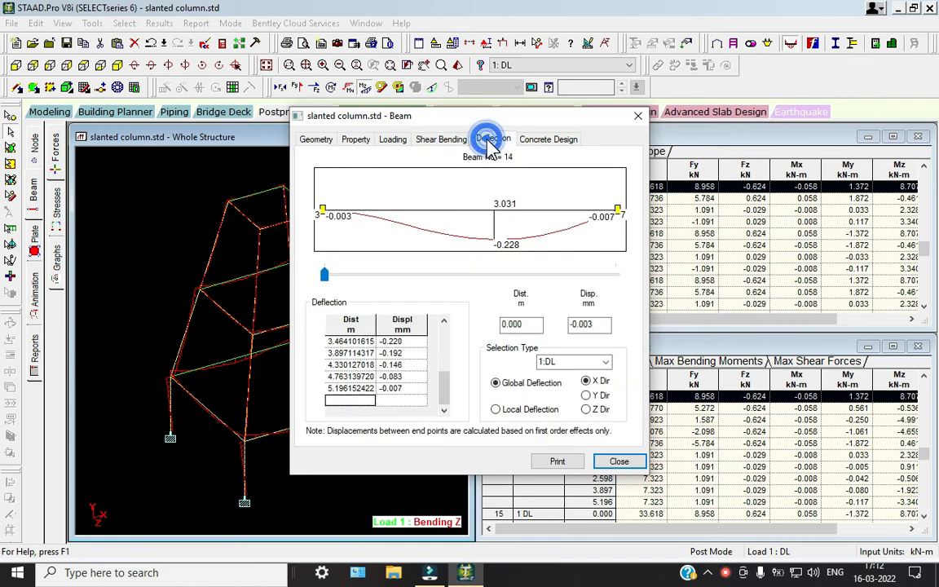
pyautogui.click(386, 141)
pyautogui.click(638, 467)
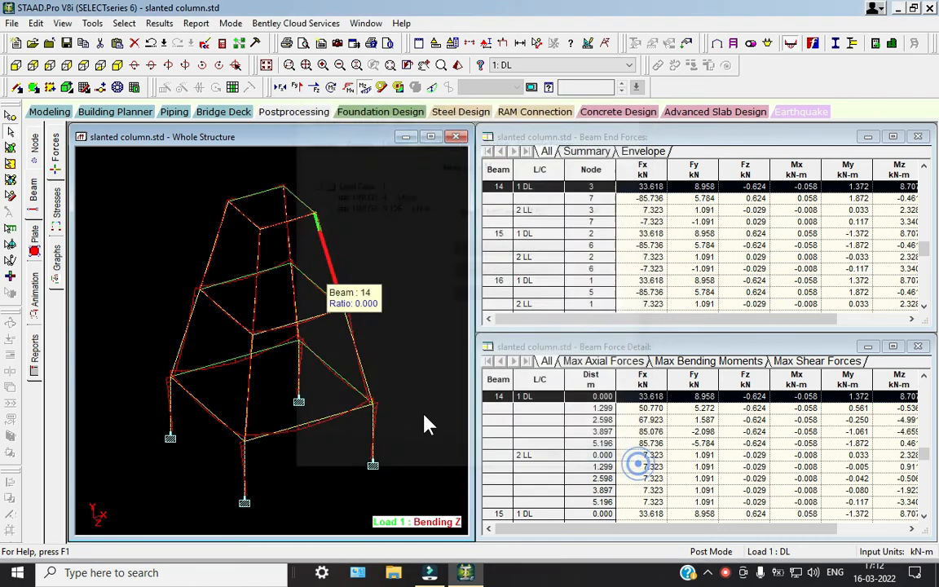
# Step: Animate the plate stresses of the whole structure with the Max Absolute stress type and normal fill contours
pyautogui.click(32, 295)
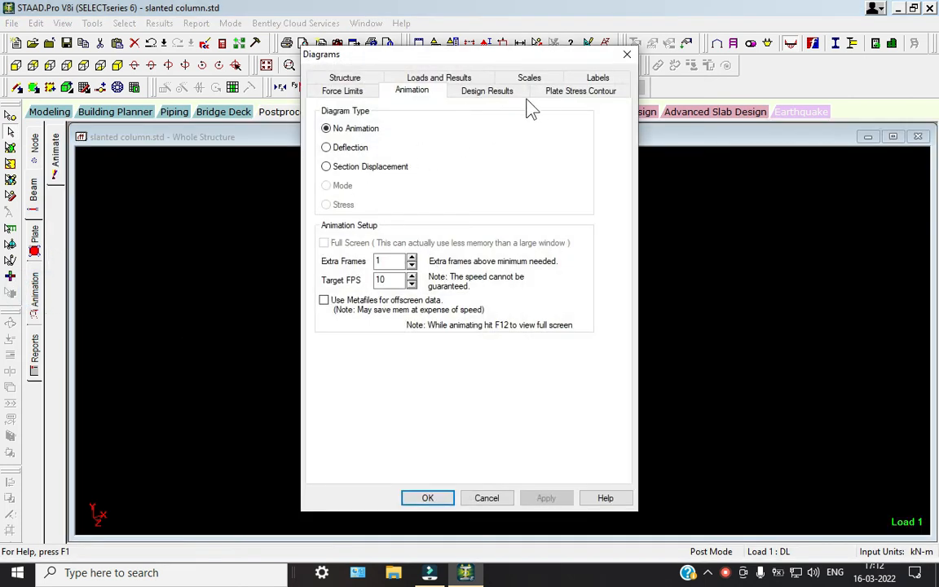
pyautogui.click(562, 91)
pyautogui.click(459, 140)
pyautogui.click(346, 213)
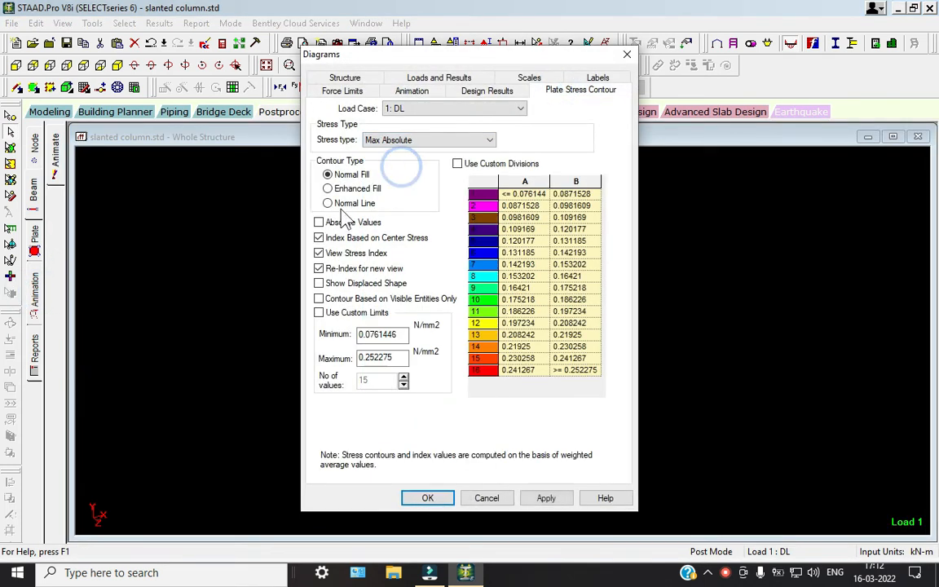
pyautogui.click(399, 92)
pyautogui.click(326, 204)
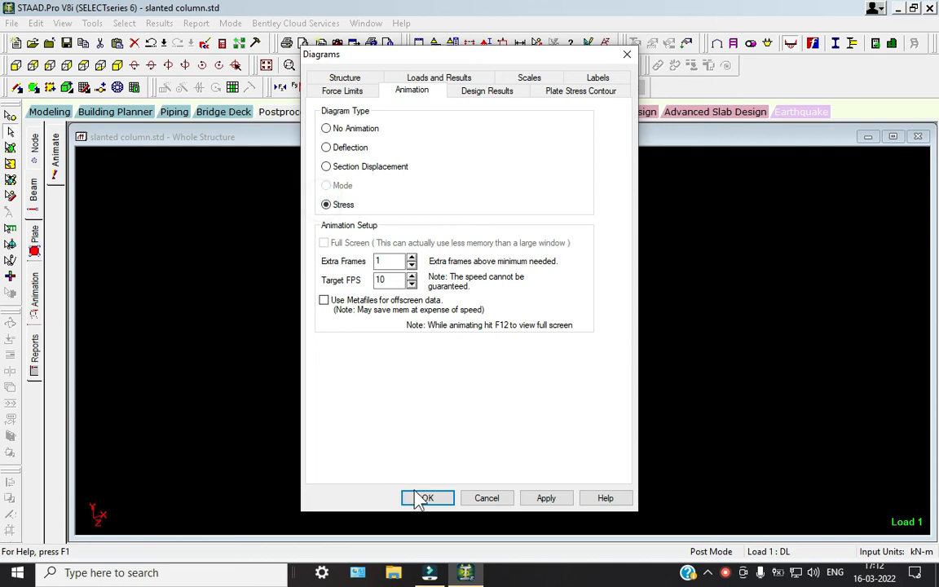
pyautogui.click(427, 497)
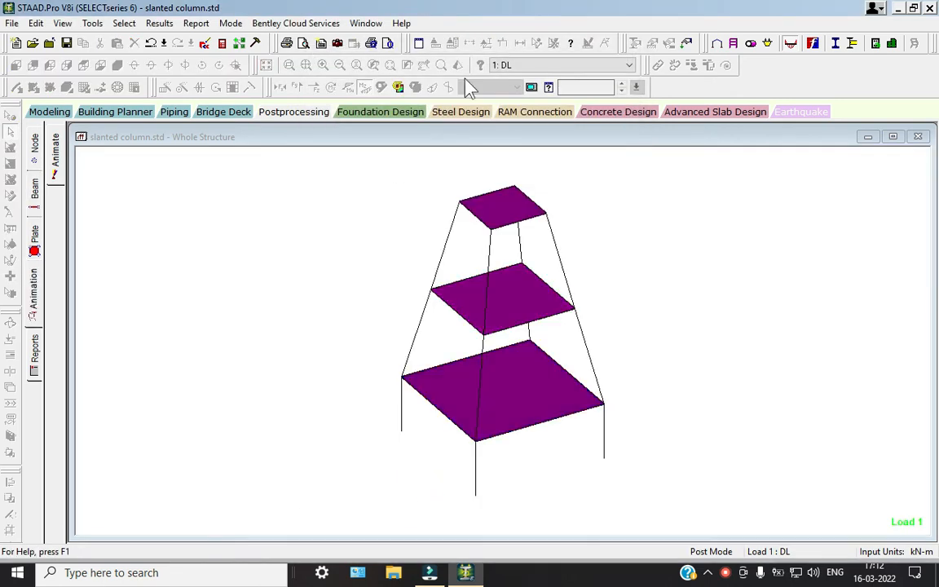
# Step: Switch the plate stress animation to load case 2: LL and stop viewing it
pyautogui.click(538, 66)
pyautogui.click(535, 86)
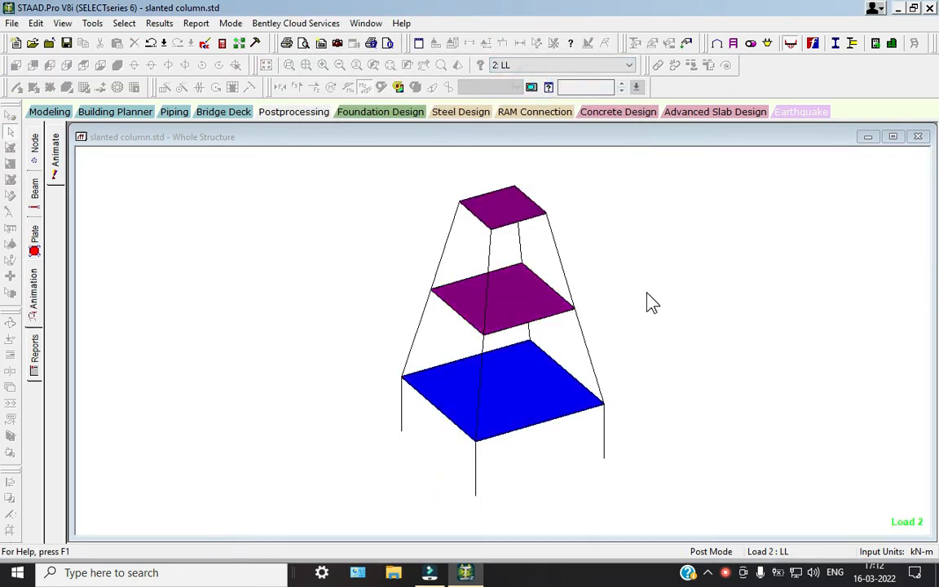
pyautogui.click(281, 213)
# Step: Inspect the corner stresses of the middle-level plate in the plate results, without applying a stress contour
pyautogui.click(33, 245)
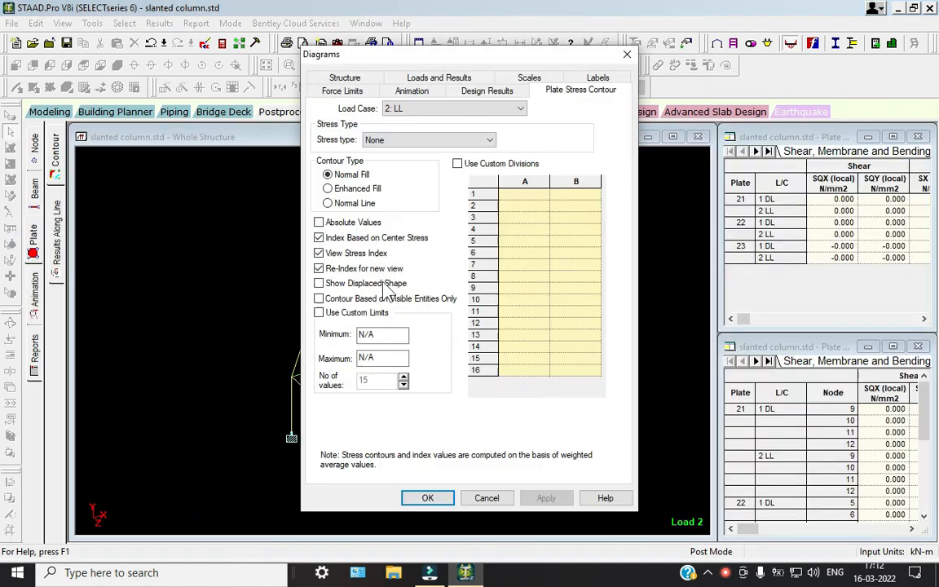
pyautogui.click(626, 56)
pyautogui.doubleClick(399, 311)
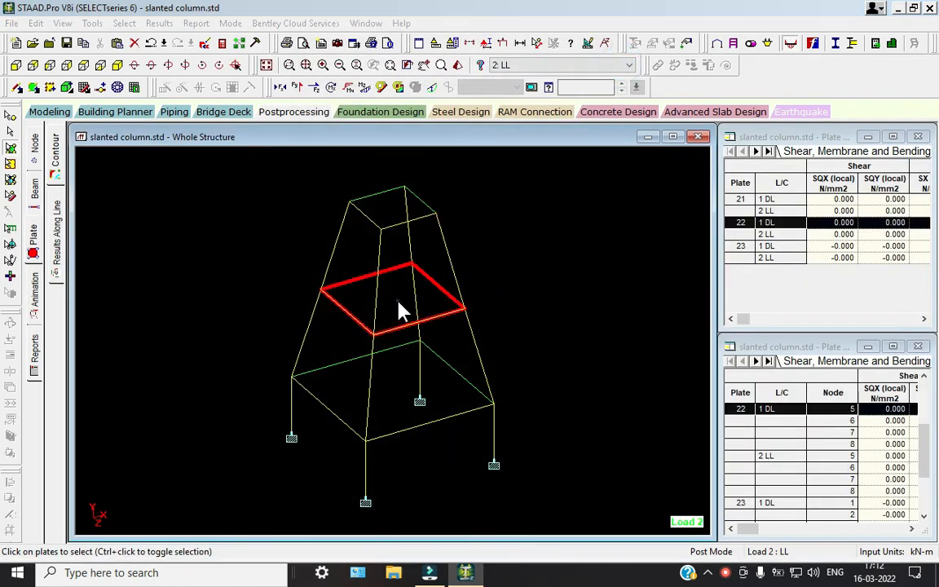
pyautogui.click(488, 167)
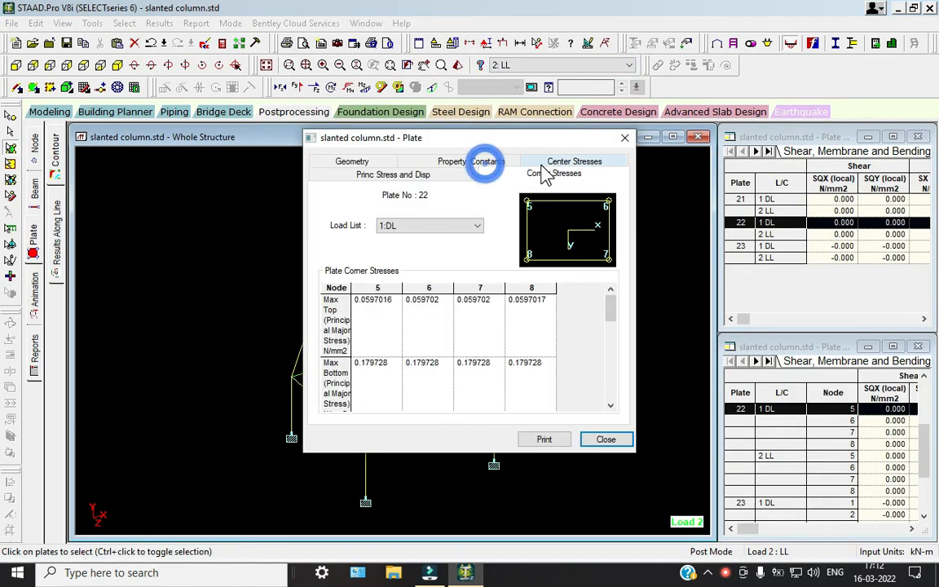
pyautogui.click(624, 138)
# Step: Examine the 3D beam stress contour of an upper slanted column from several angles
pyautogui.click(32, 196)
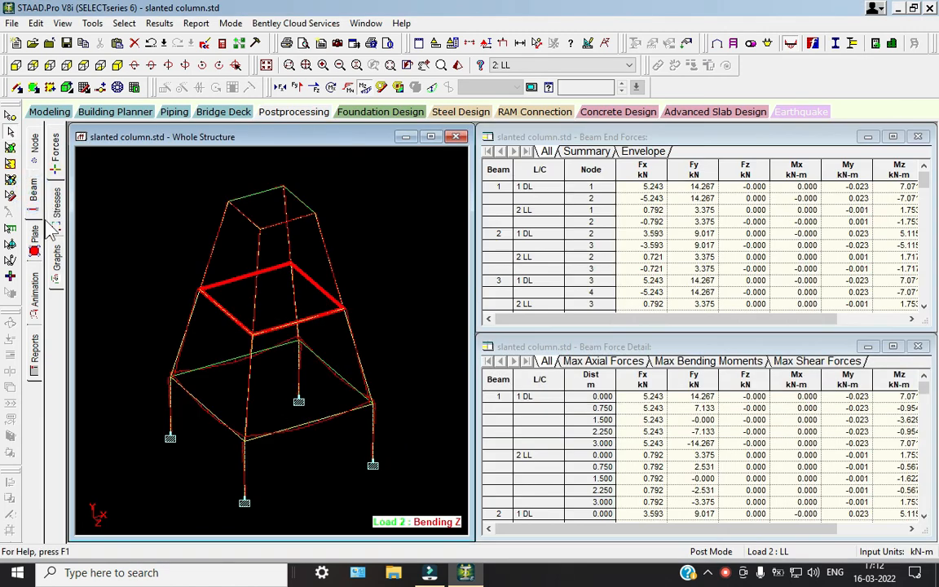
pyautogui.click(222, 226)
pyautogui.click(56, 195)
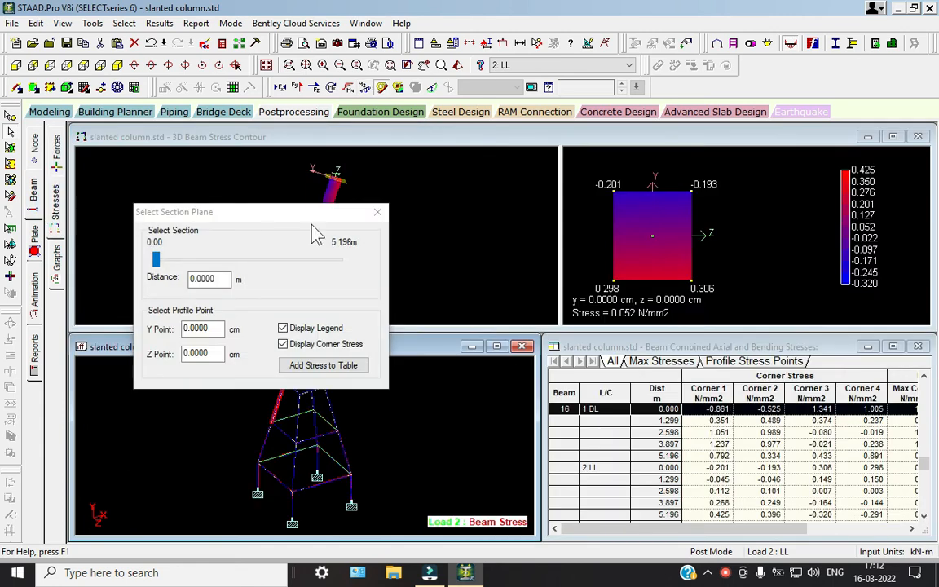
pyautogui.click(377, 213)
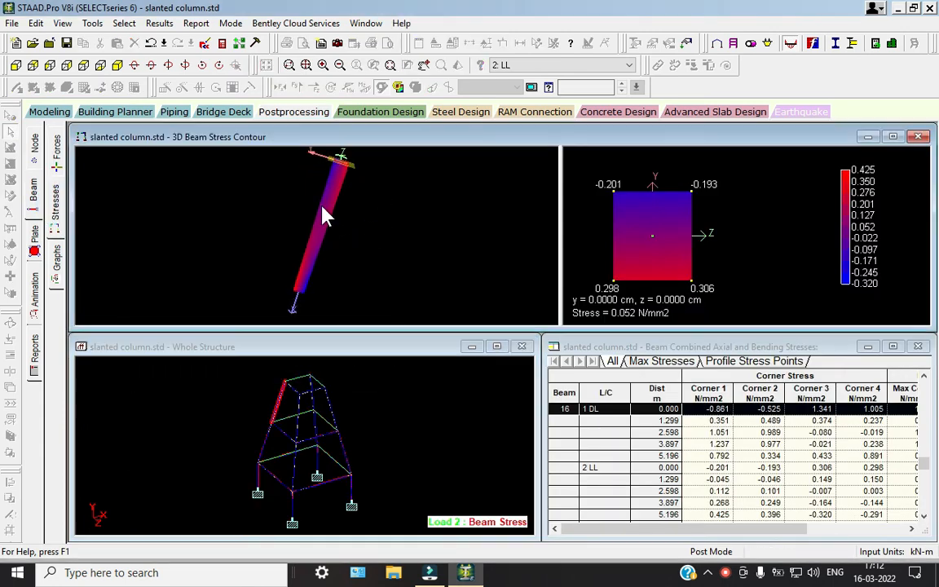
pyautogui.scroll(3, 338, 271)
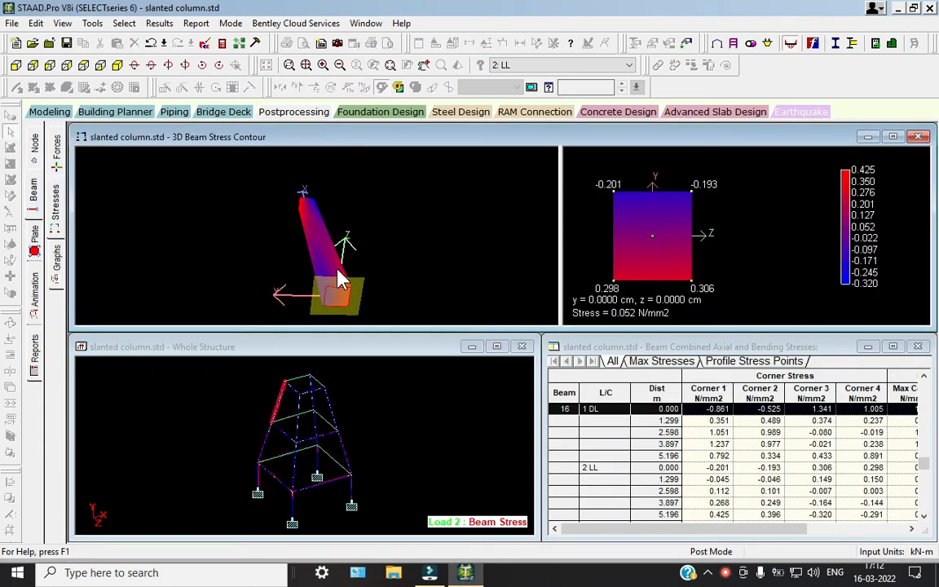
pyautogui.moveTo(344, 267); pyautogui.dragTo(473, 214)
pyautogui.scroll(2, 304, 412)
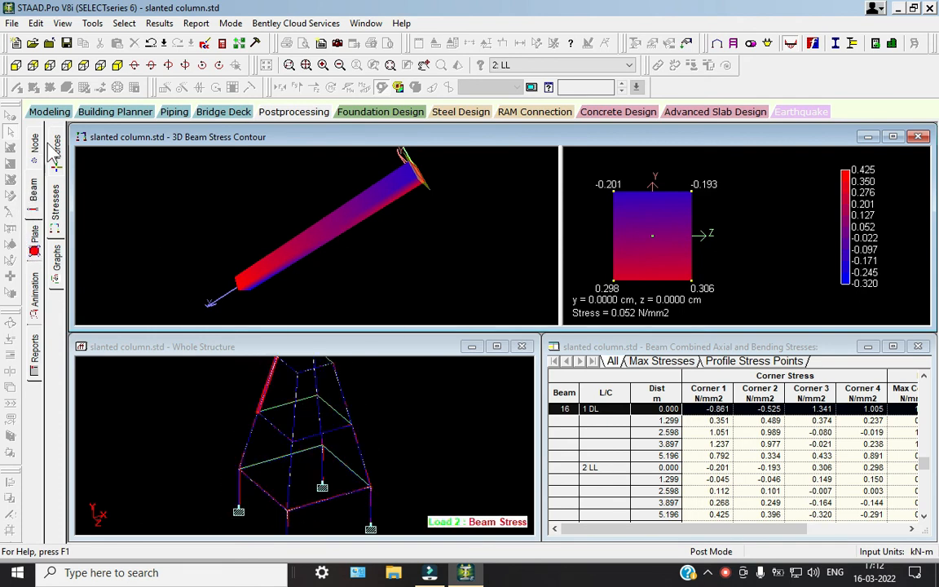
# Step: Display the bending Y, shear Z and torsion diagrams on the whole structure without an animation
pyautogui.click(33, 294)
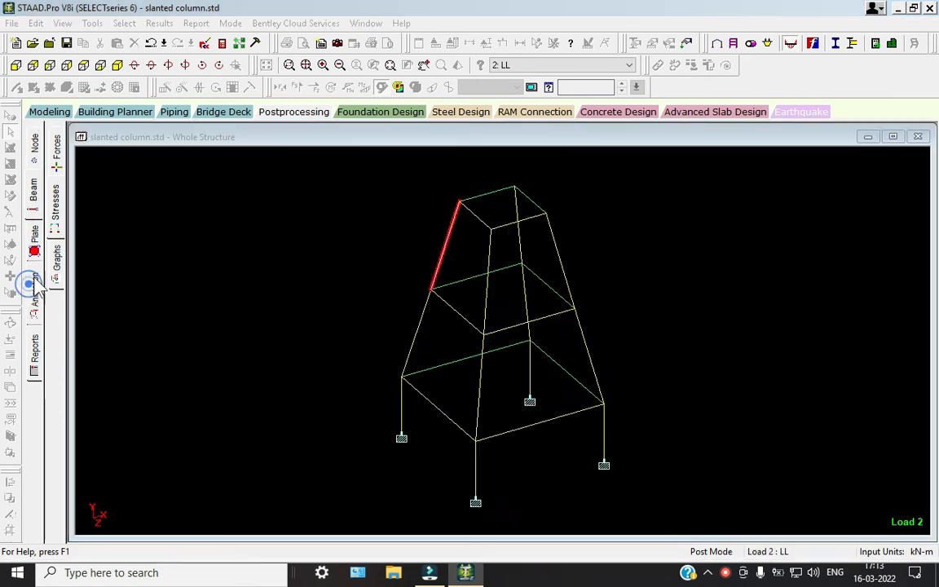
pyautogui.click(626, 54)
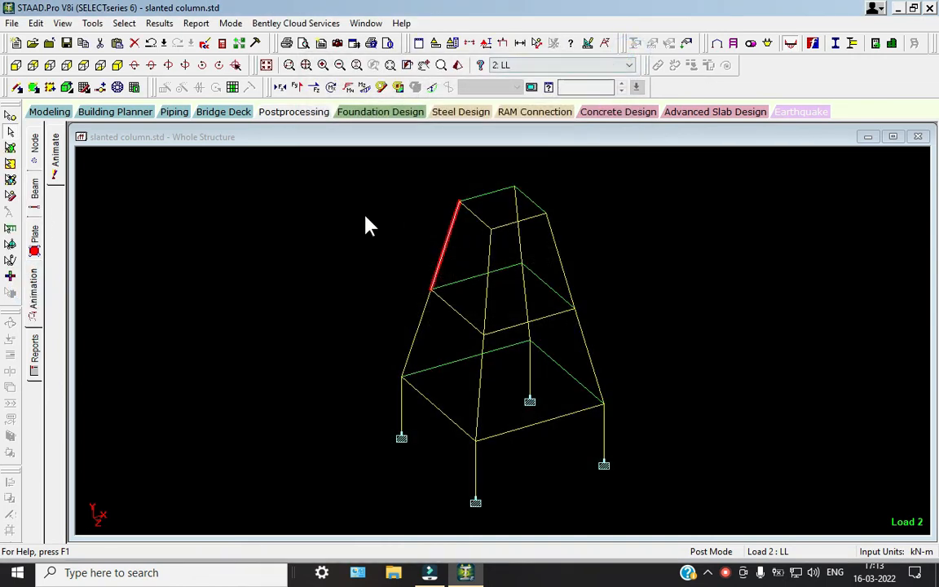
pyautogui.click(348, 88)
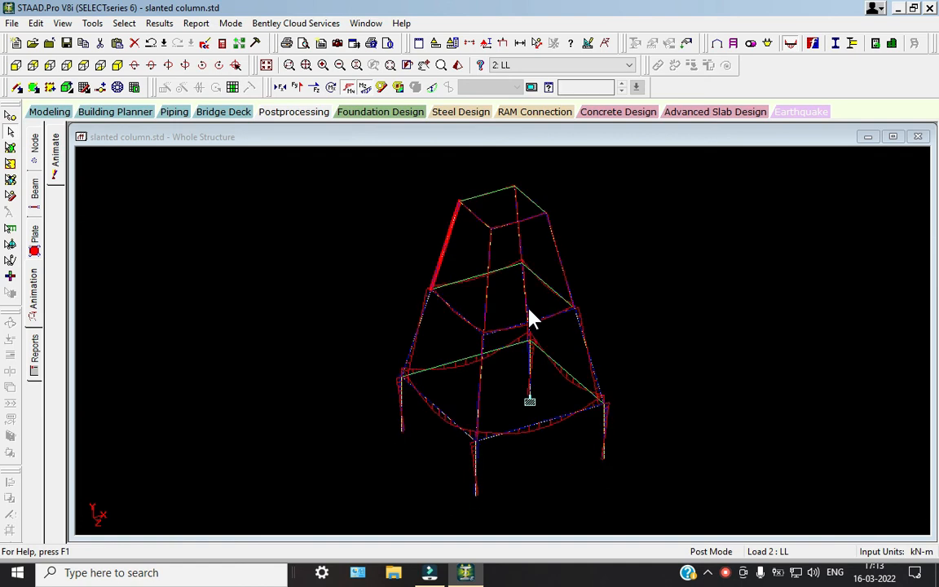
pyautogui.click(313, 87)
pyautogui.click(331, 87)
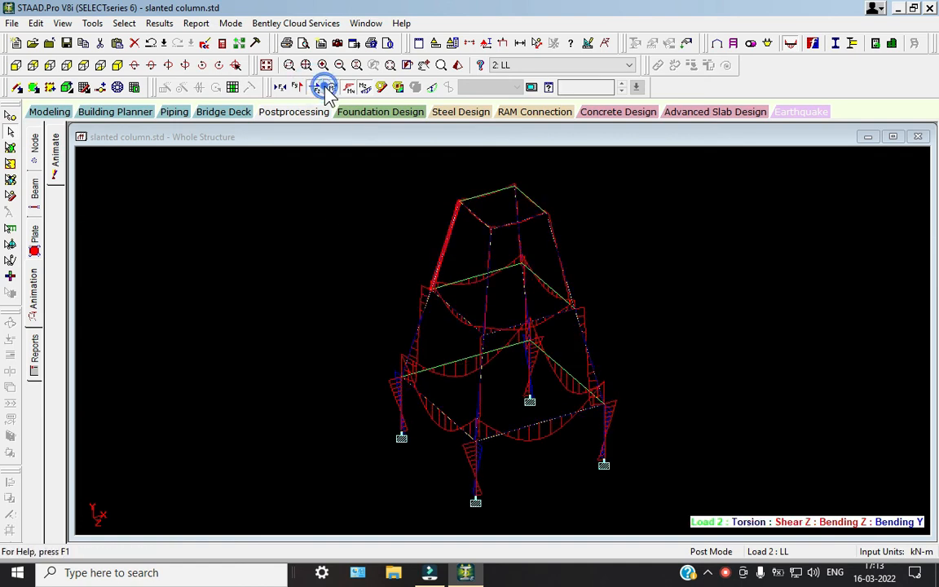
# Step: Open the analysis output and review the concrete design results, from the provided beam reinforcement to the concrete take off
pyautogui.click(223, 43)
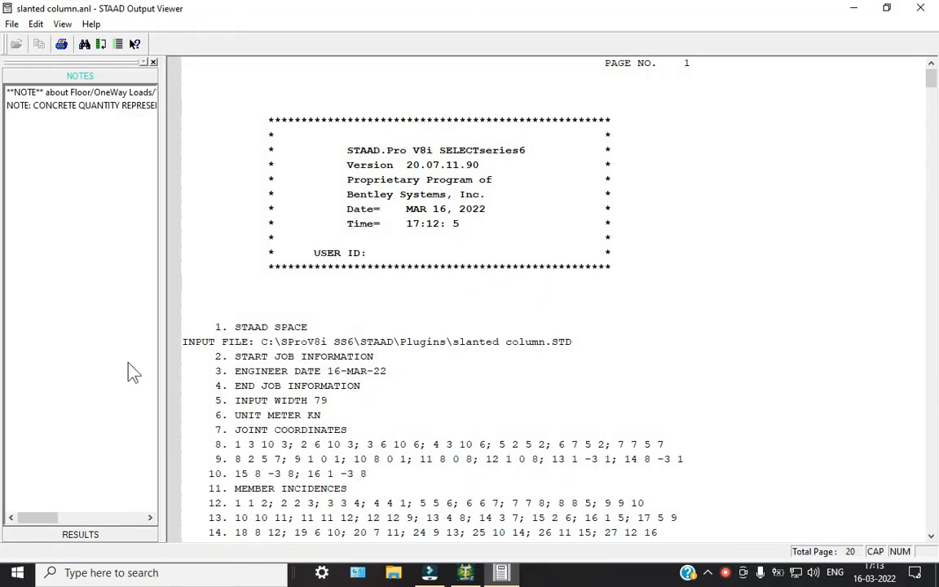
pyautogui.click(104, 533)
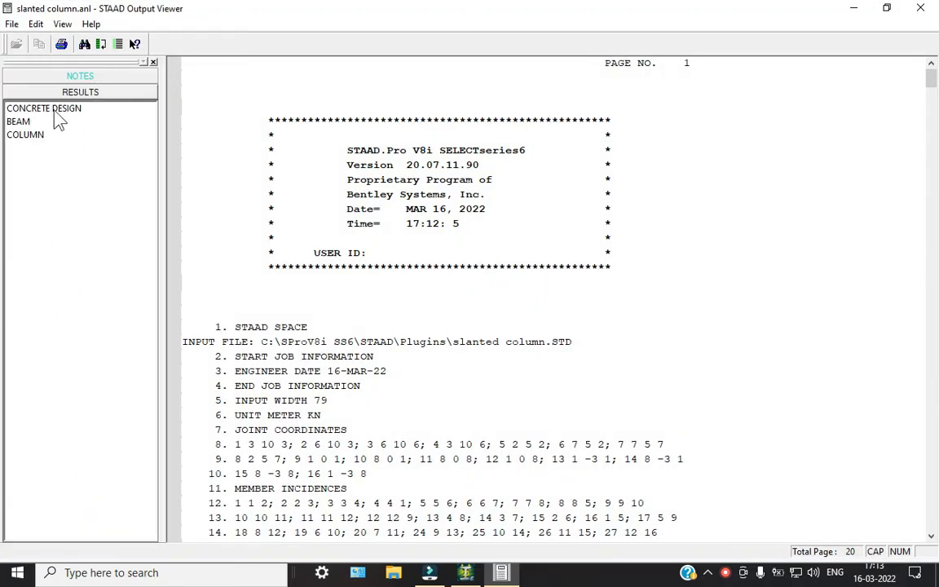
pyautogui.click(56, 113)
pyautogui.scroll(-6, 357, 335)
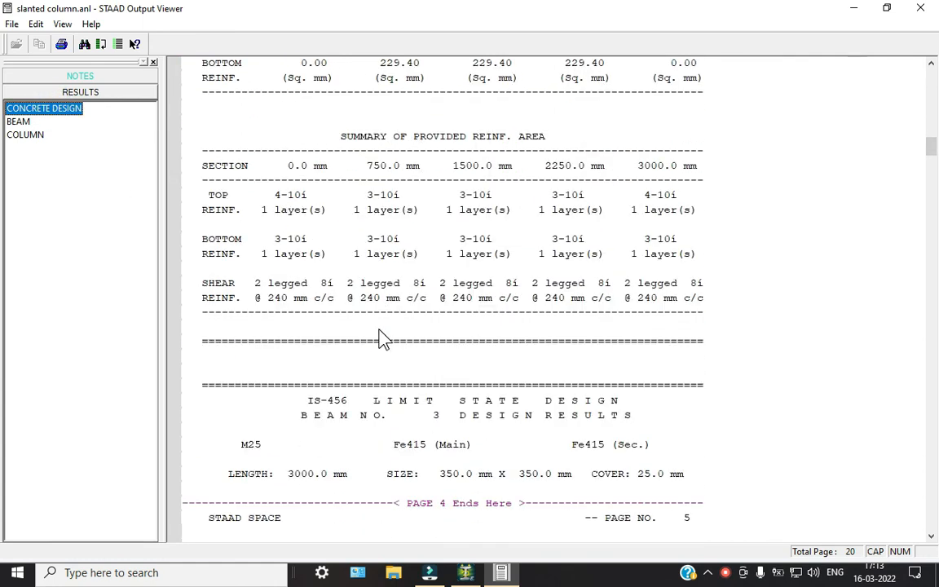
pyautogui.scroll(-2, 383, 339)
pyautogui.moveTo(261, 121); pyautogui.dragTo(388, 145)
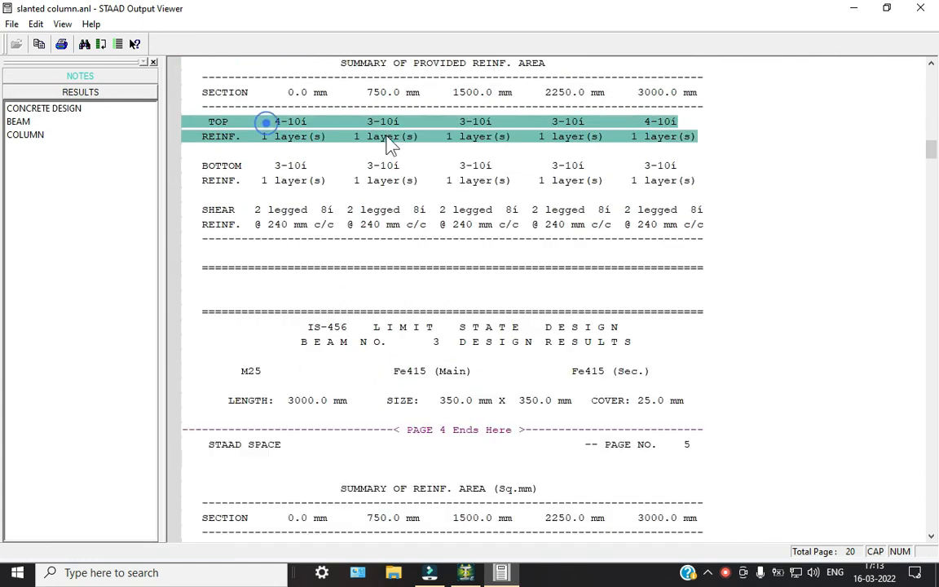
pyautogui.click(283, 180)
pyautogui.scroll(-3, 281, 183)
pyautogui.moveTo(269, 107); pyautogui.dragTo(277, 122)
pyautogui.scroll(-3, 398, 339)
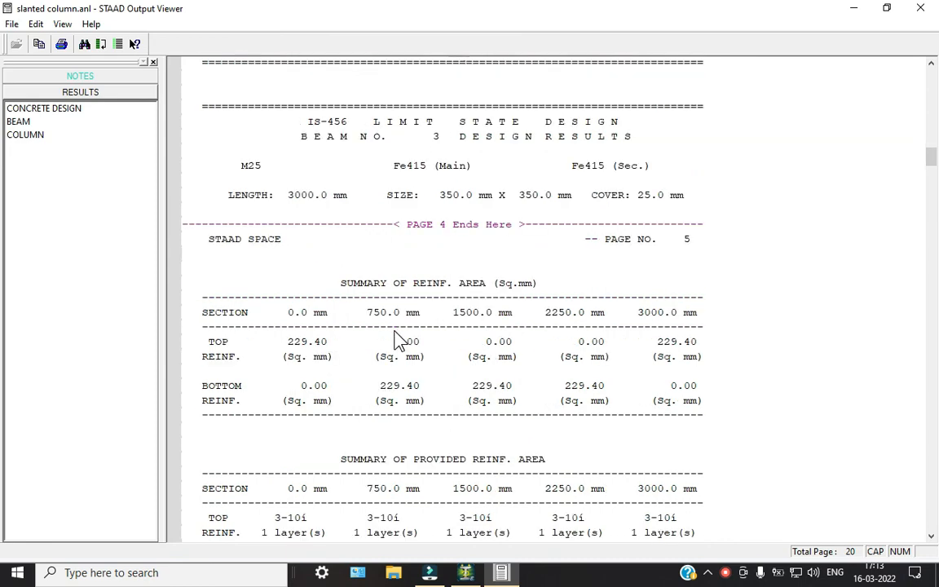
pyautogui.moveTo(933, 162); pyautogui.dragTo(934, 526)
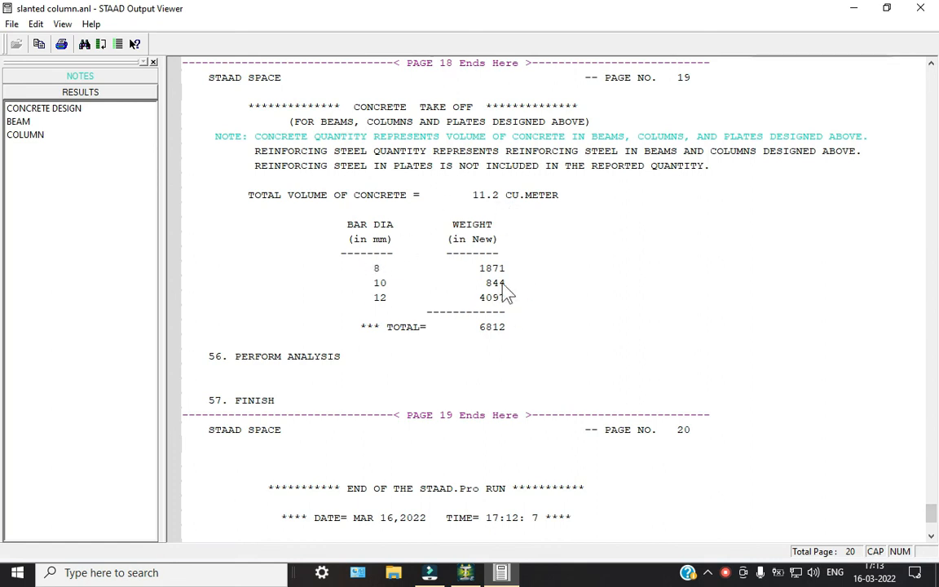
# Step: Review the beam and column design results in the output report, reading through the beam reinforcement summaries, and close the report
pyautogui.click(16, 122)
pyautogui.click(23, 136)
pyautogui.click(16, 123)
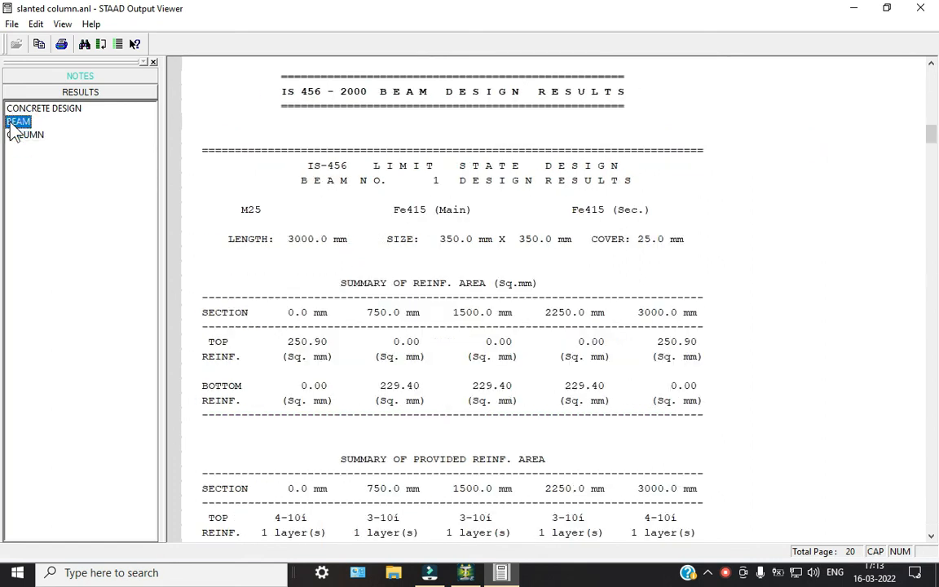
pyautogui.moveTo(931, 132); pyautogui.dragTo(931, 197)
pyautogui.scroll(-10, 307, 345)
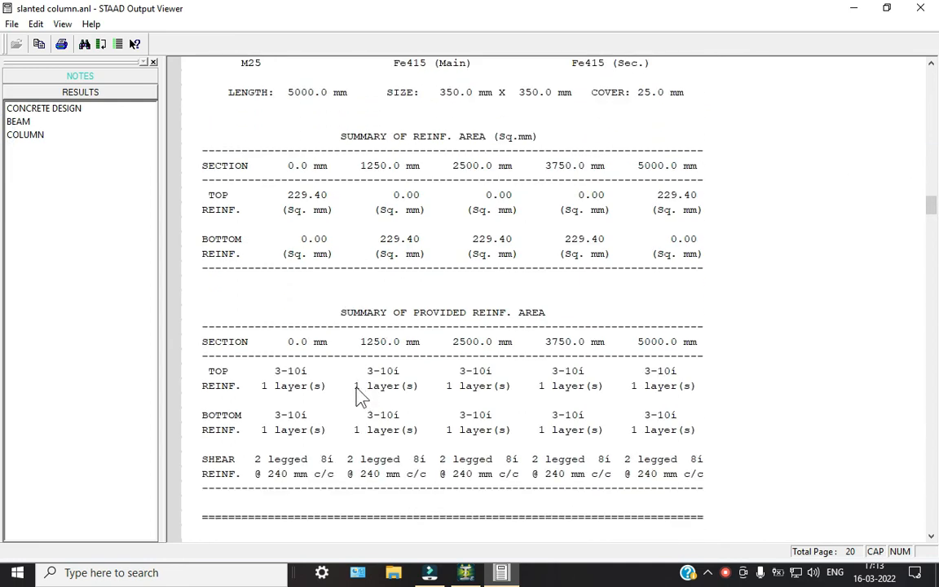
pyautogui.scroll(-2, 366, 386)
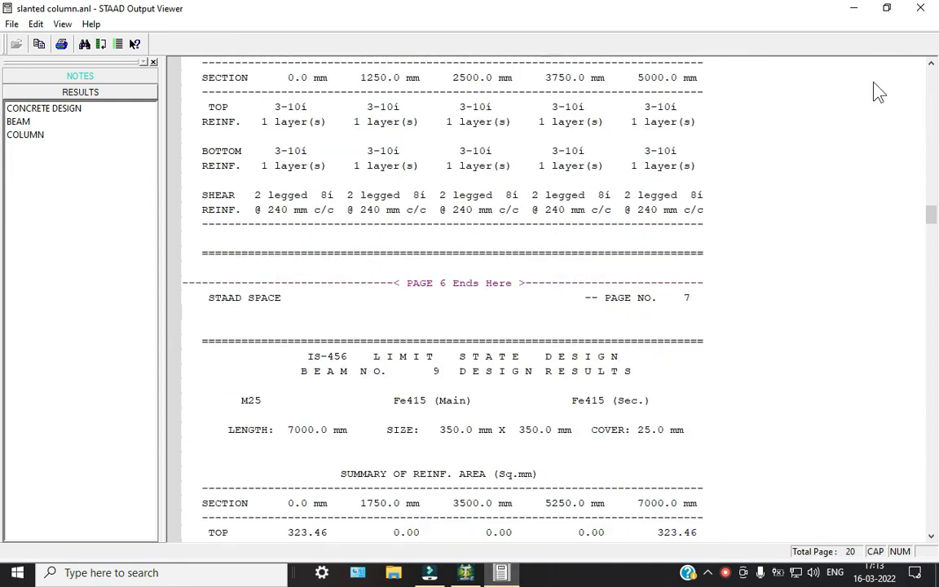
pyautogui.scroll(-1, 574, 192)
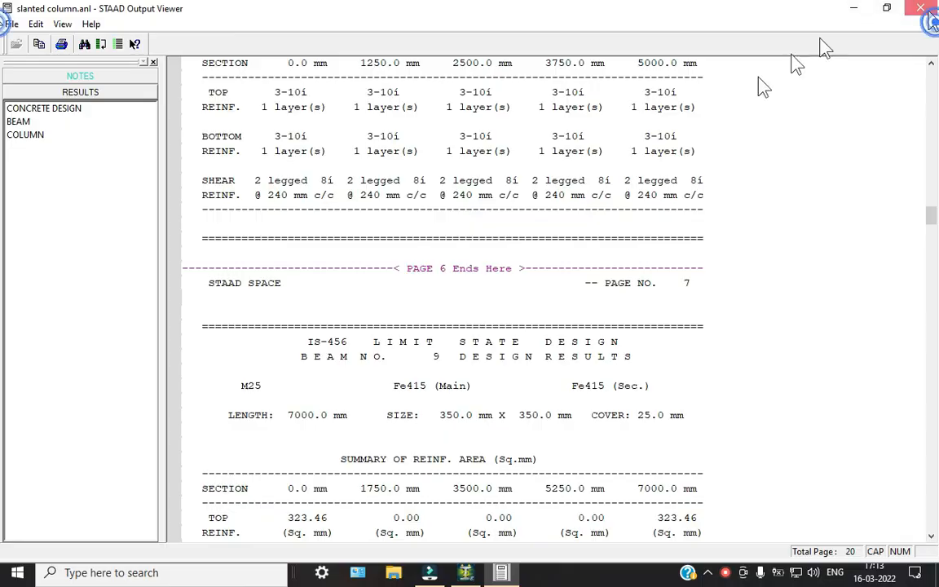
pyautogui.click(920, 7)
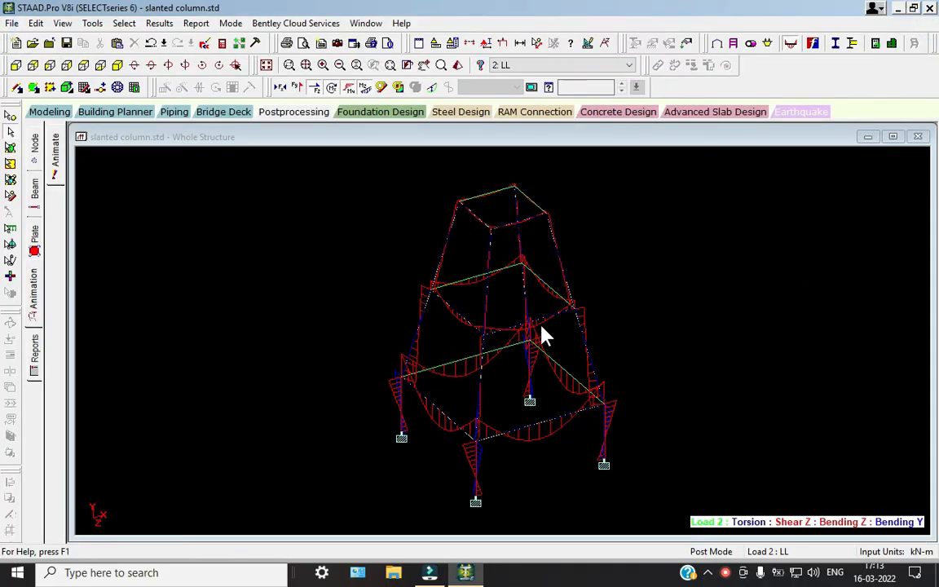
# Step: Examine the bending, shear and axial force graphs of an upper slanted column and a lowest-level beam
pyautogui.click(35, 196)
pyautogui.click(56, 258)
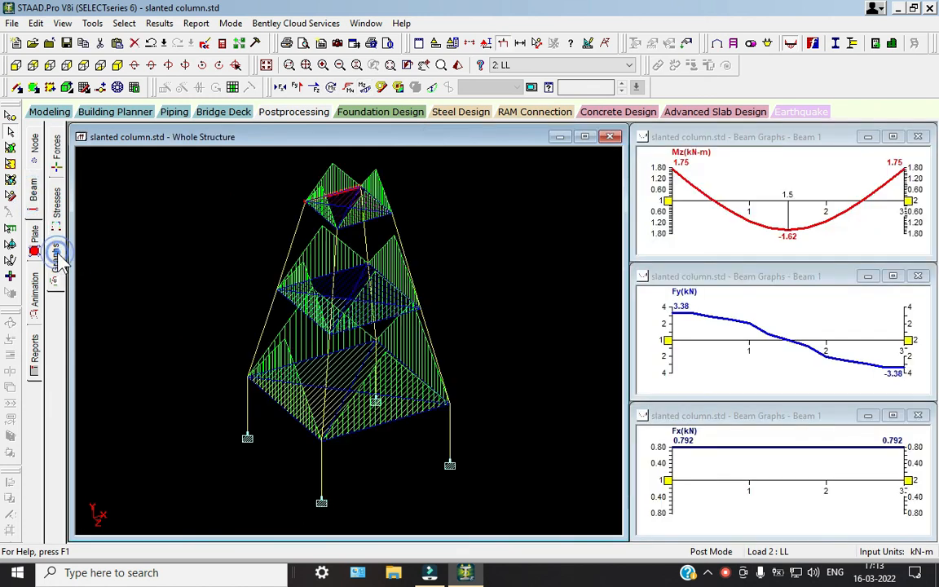
pyautogui.click(418, 289)
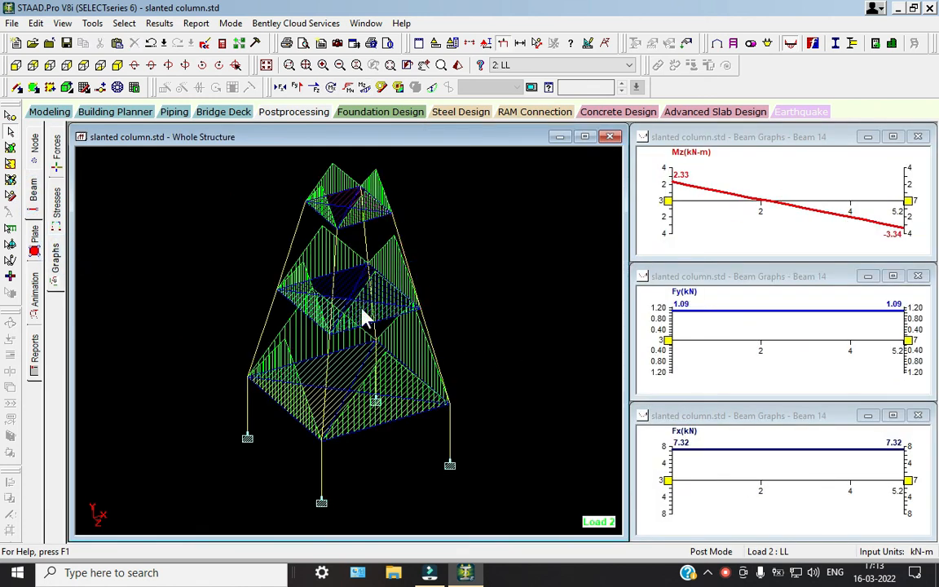
pyautogui.click(302, 359)
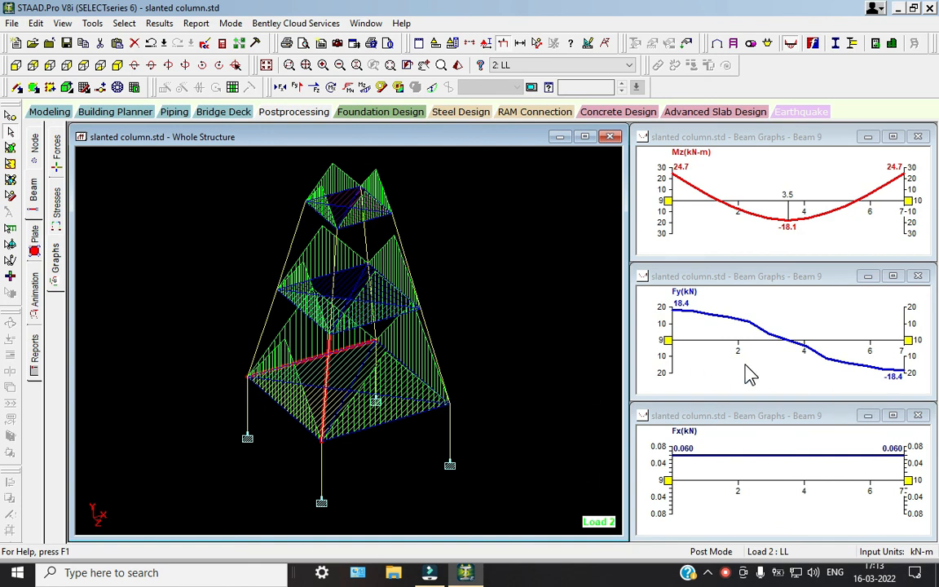
pyautogui.click(725, 572)
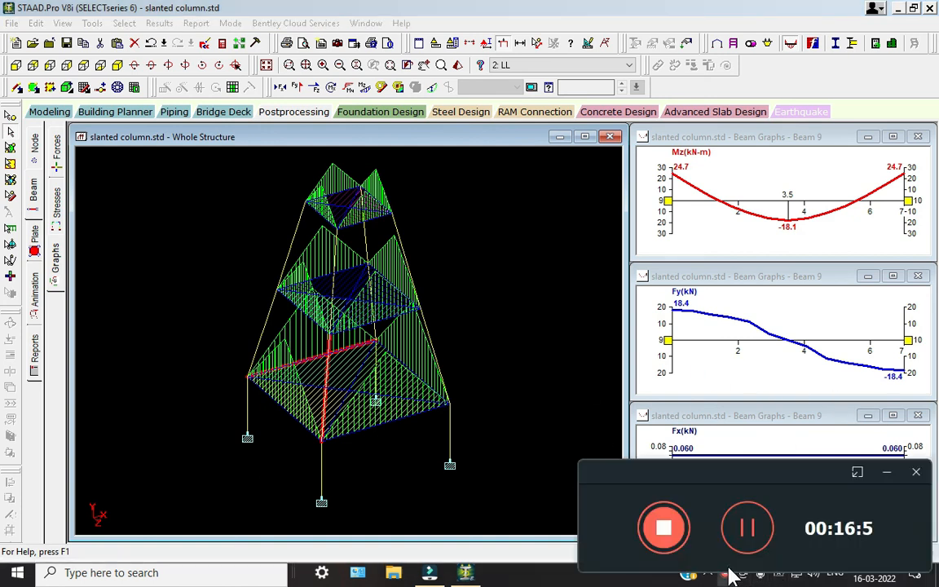
pyautogui.click(886, 472)
pyautogui.scroll(2, 356, 325)
pyautogui.moveTo(356, 325); pyautogui.dragTo(356, 342, button='middle')
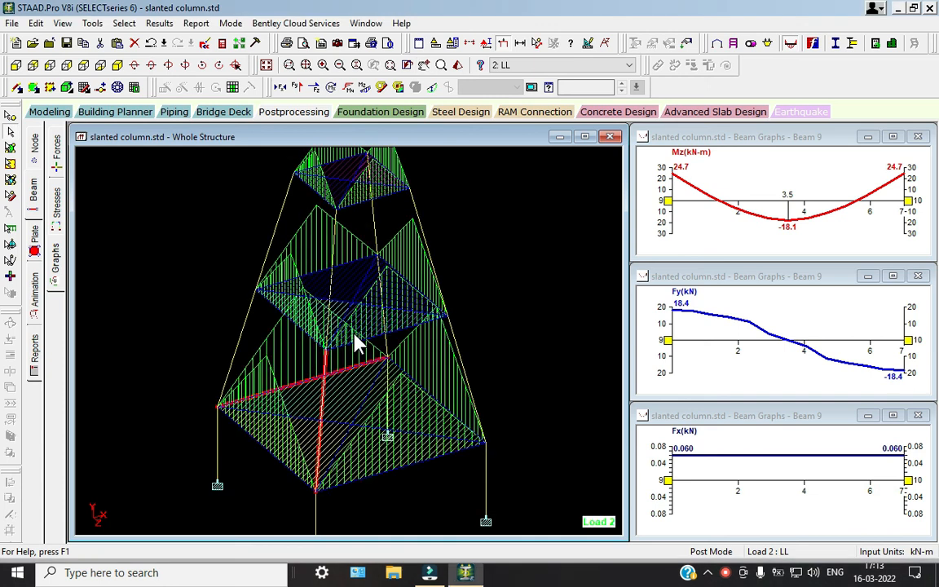
pyautogui.scroll(-3, 356, 343)
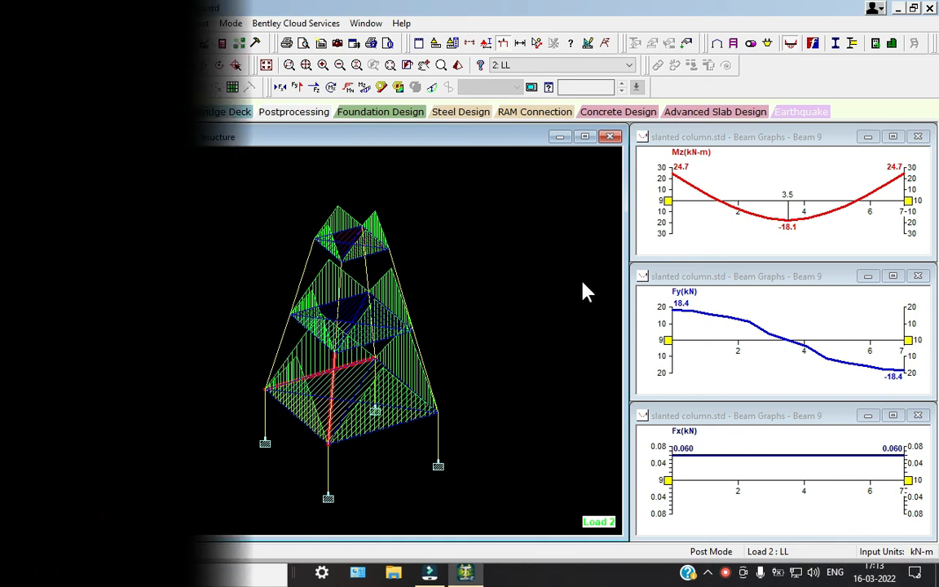